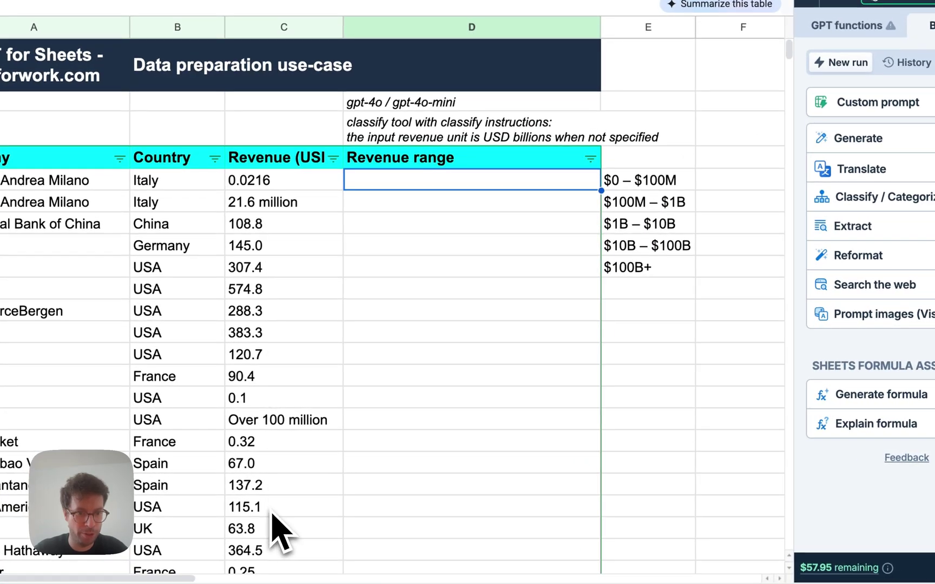
Step: Select the revenue figures in column C and the five revenue range labels in column E
{"action": "left_click", "coordinate": [271, 512]}
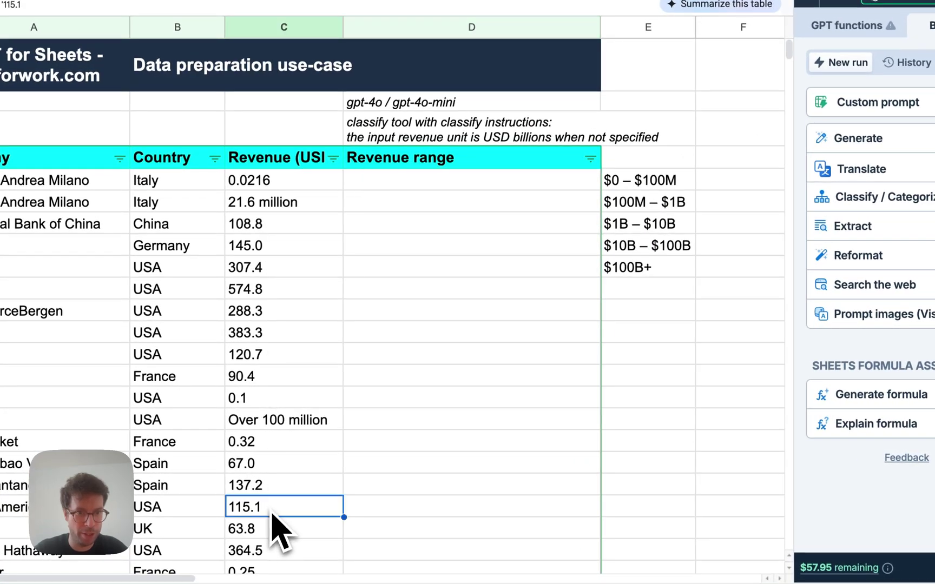
{"action": "left_click_drag", "start_coordinate": [299, 184], "coordinate": [298, 552]}
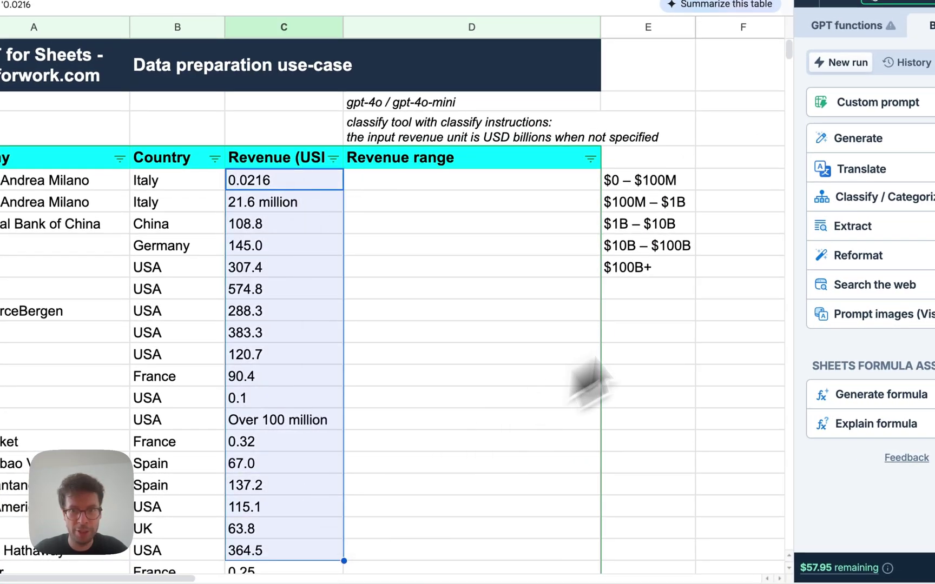
{"action": "left_click_drag", "start_coordinate": [647, 184], "coordinate": [641, 280]}
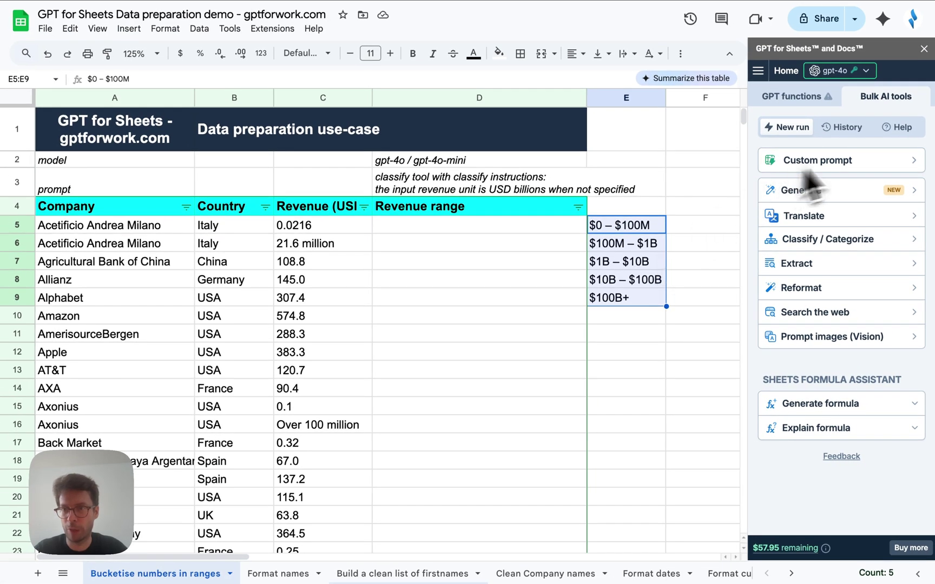
Step: In Classify, set header row 4 and choose Revenue (USD billions) in column C as input
{"action": "left_click", "coordinate": [824, 238]}
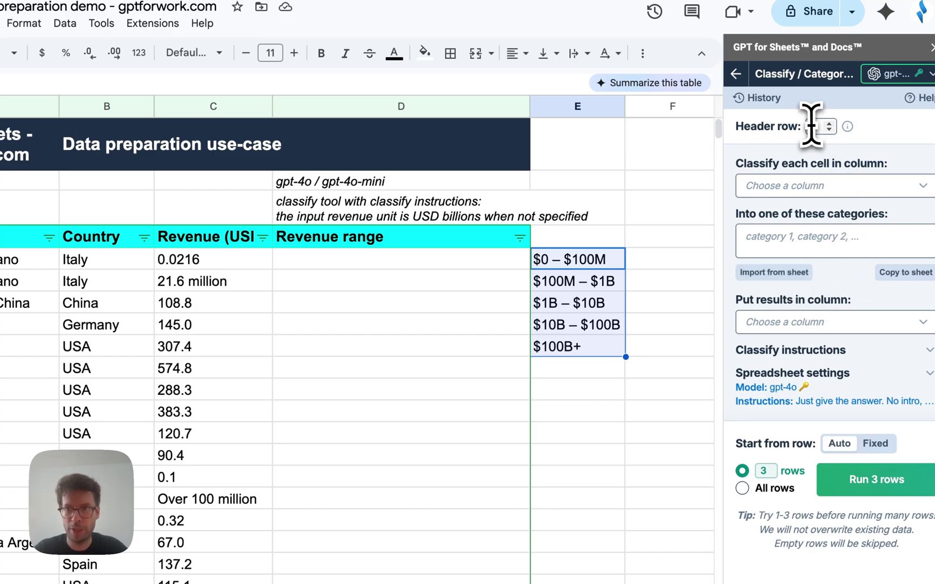
{"action": "left_click", "coordinate": [831, 125]}
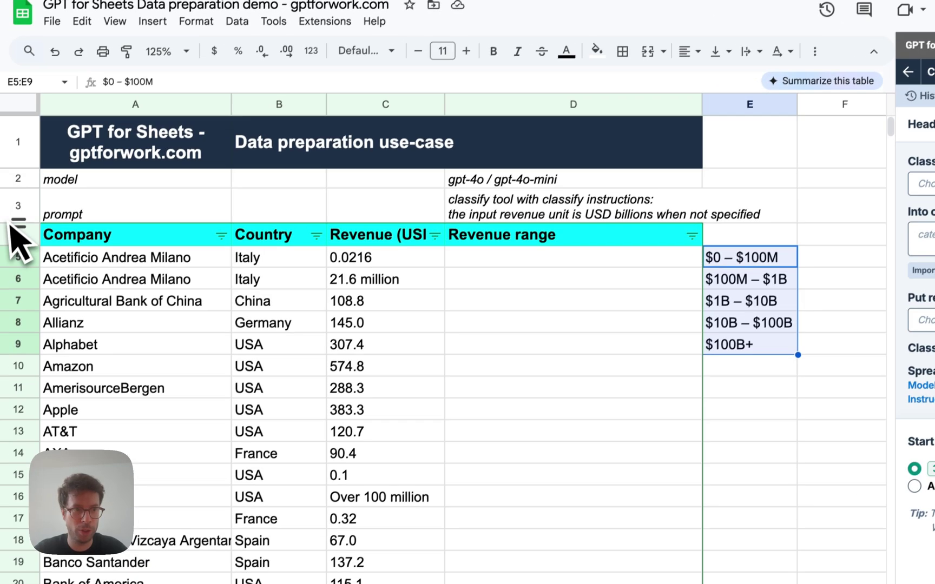
{"action": "left_click", "coordinate": [17, 238]}
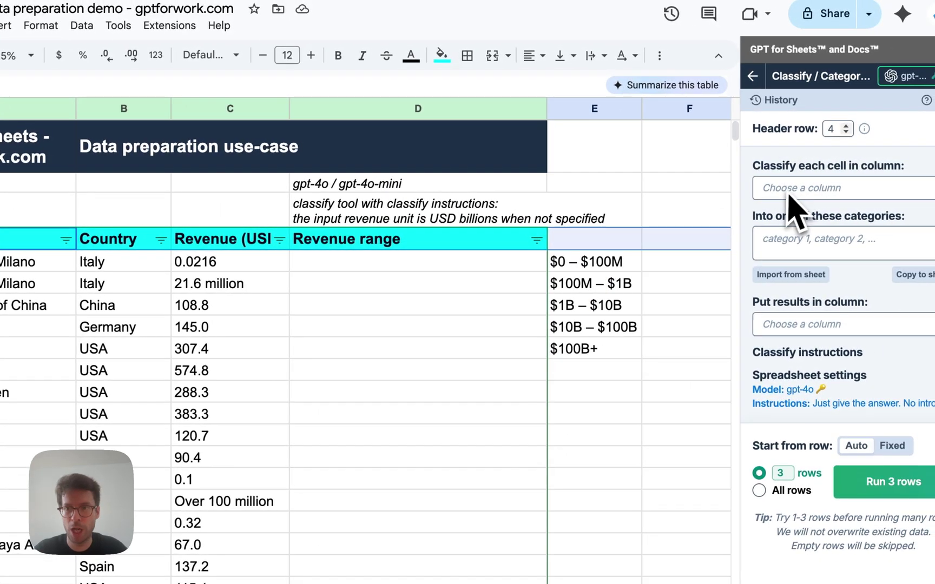
{"action": "left_click", "coordinate": [865, 184]}
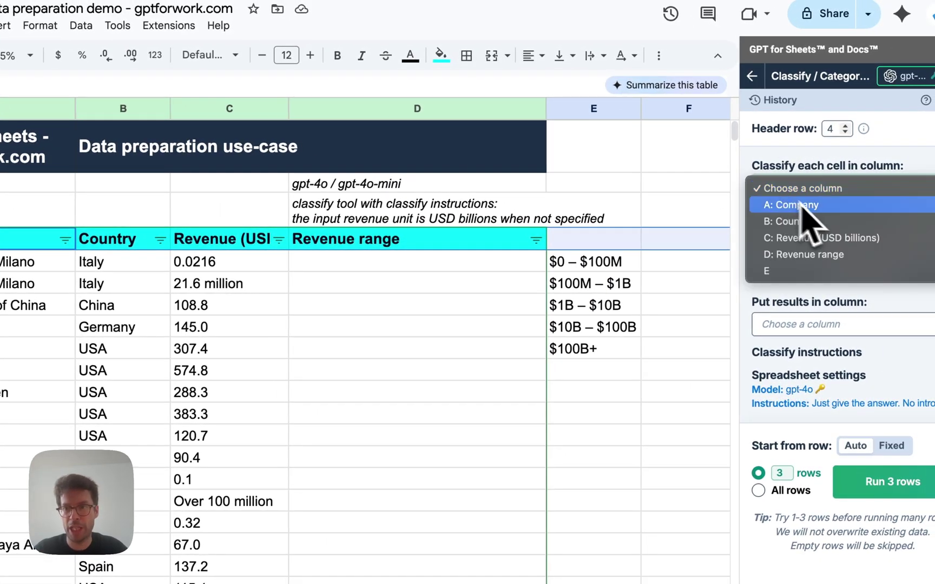
{"action": "left_click", "coordinate": [825, 240]}
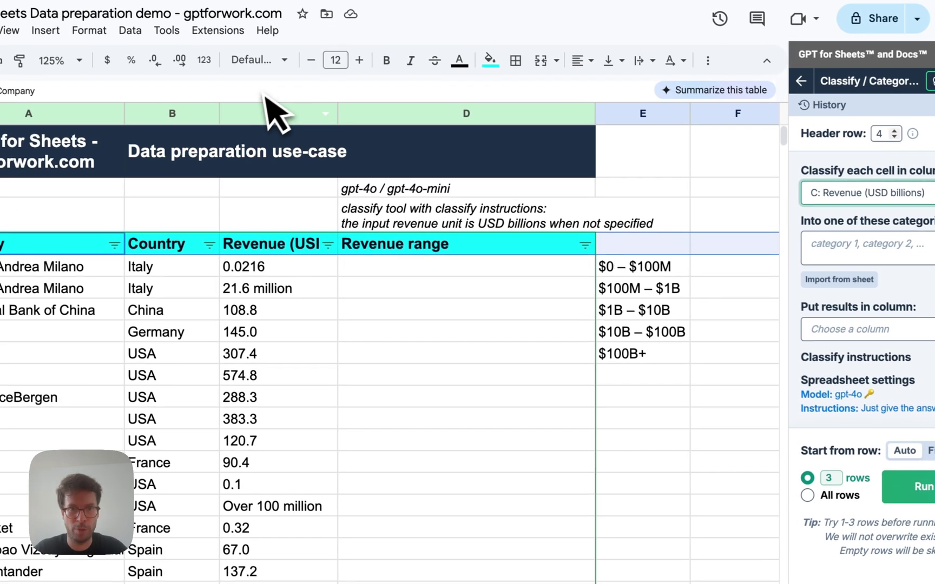
{"action": "left_click", "coordinate": [219, 111]}
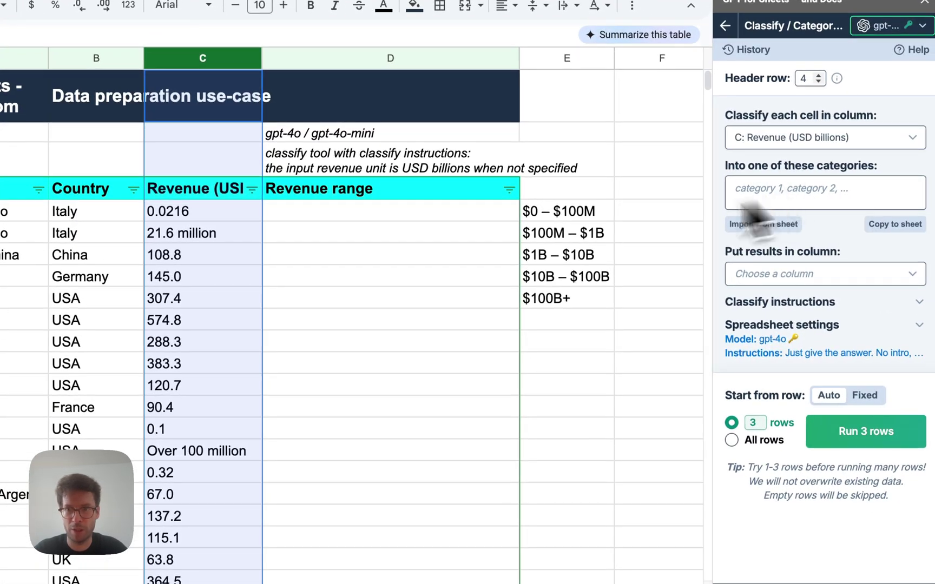
Step: Copy the five range labels from E5:E9 and paste them in as the categories
{"action": "left_click_drag", "start_coordinate": [627, 267], "coordinate": [635, 352]}
{"action": "left_click_drag", "start_coordinate": [561, 265], "coordinate": [562, 302]}
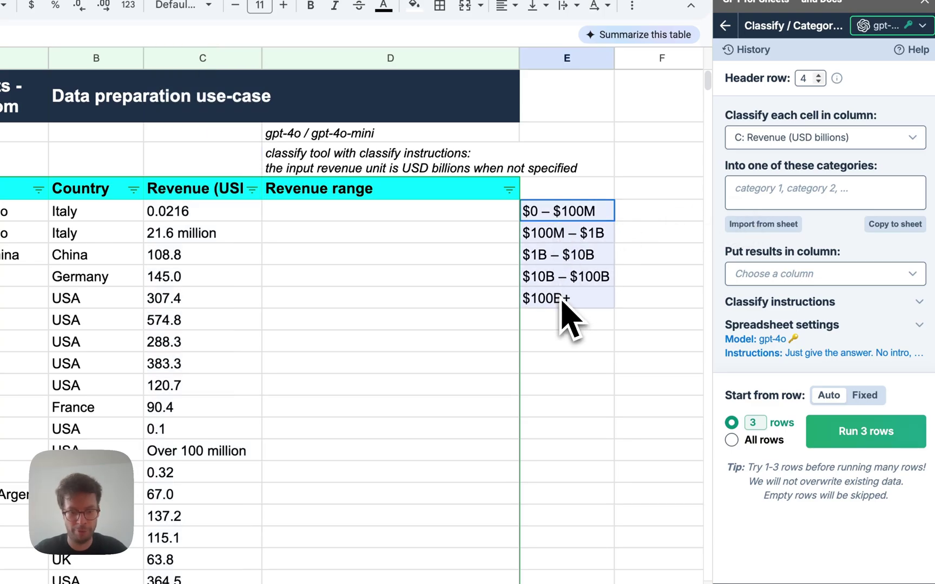
{"action": "key", "text": "ctrl+c"}
{"action": "left_click", "coordinate": [847, 193]}
{"action": "key", "text": "ctrl+v"}
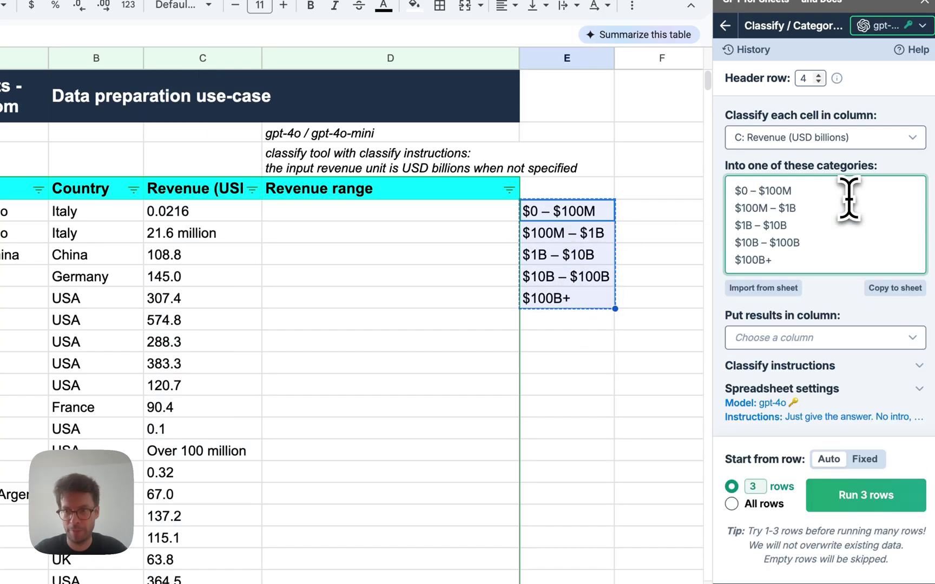
Step: Output to the Revenue range column and add the USD-billions line as classify instructions
{"action": "left_click", "coordinate": [788, 340]}
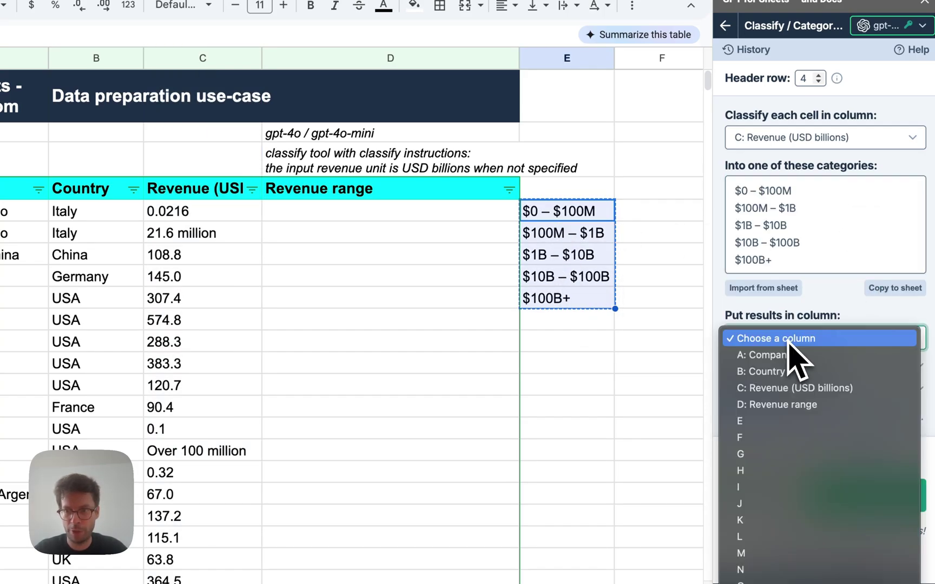
{"action": "left_click", "coordinate": [797, 409]}
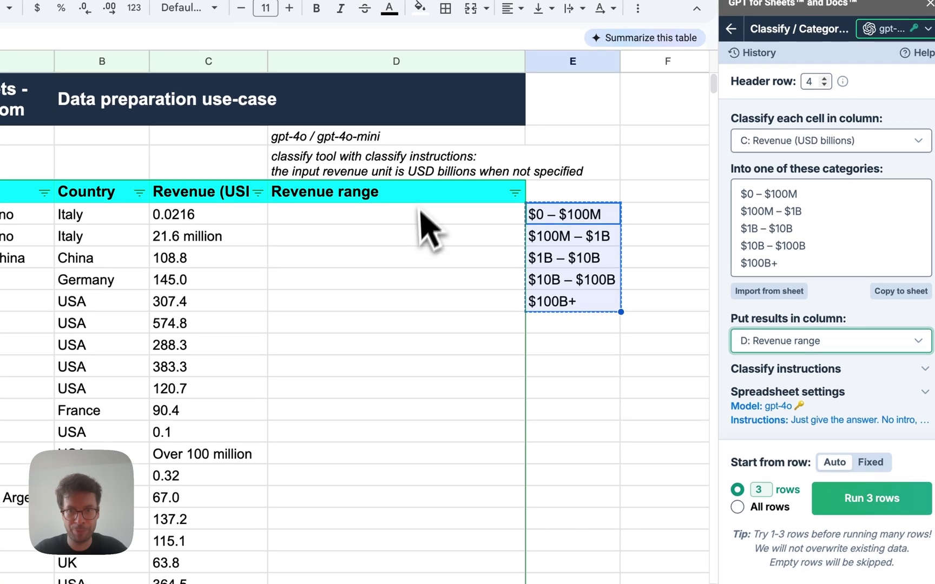
{"action": "double_click", "coordinate": [428, 172]}
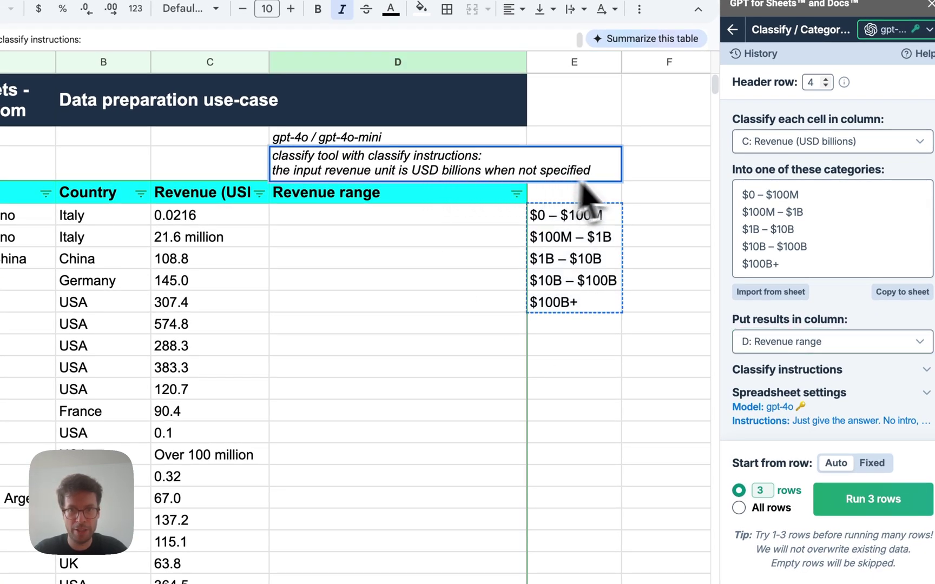
{"action": "key", "text": "shift+super+Left"}
{"action": "key", "text": "super+c"}
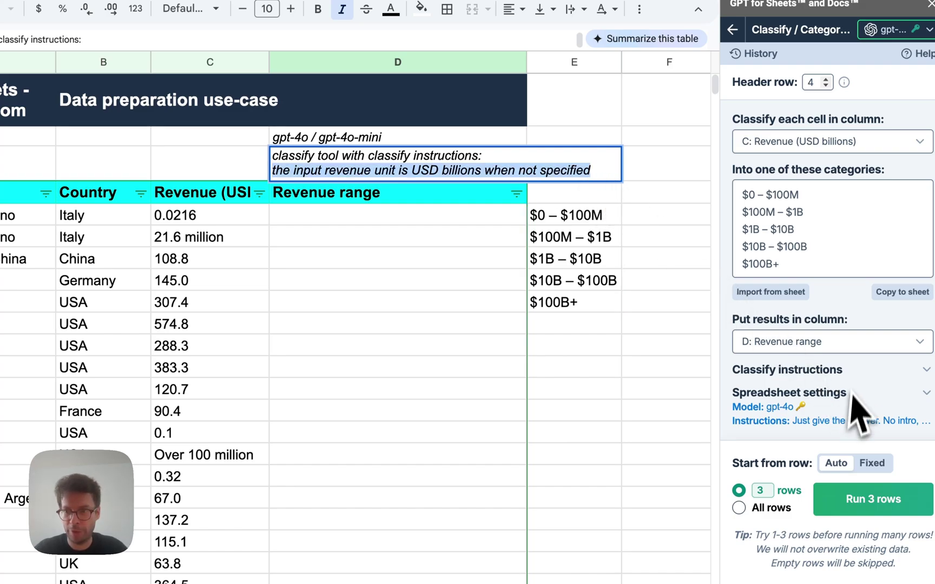
{"action": "left_click", "coordinate": [814, 370]}
{"action": "key", "text": "super+v"}
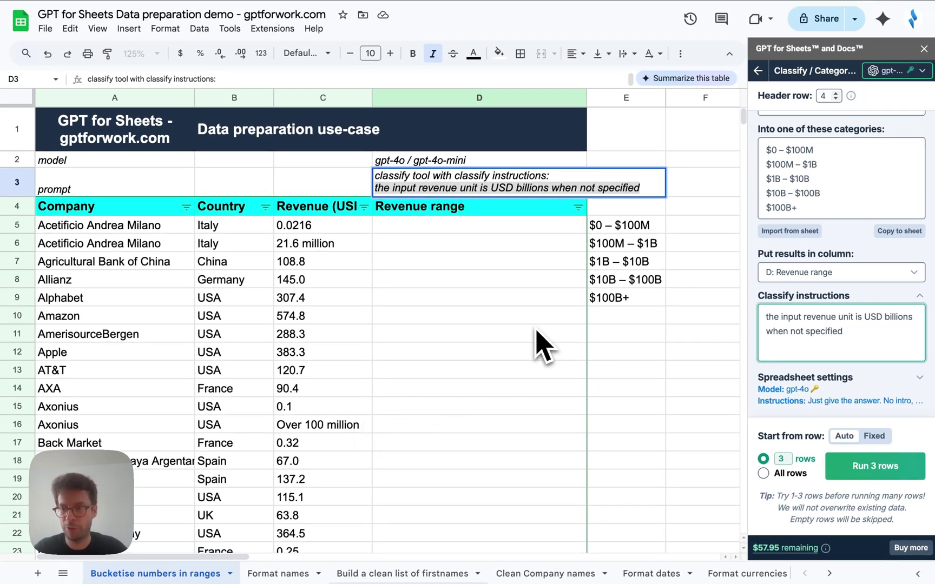
Step: Test-classify three rows and verify results $0 – $100M, $0 – $100M and $100B+ against revenues
{"action": "left_click", "coordinate": [847, 468]}
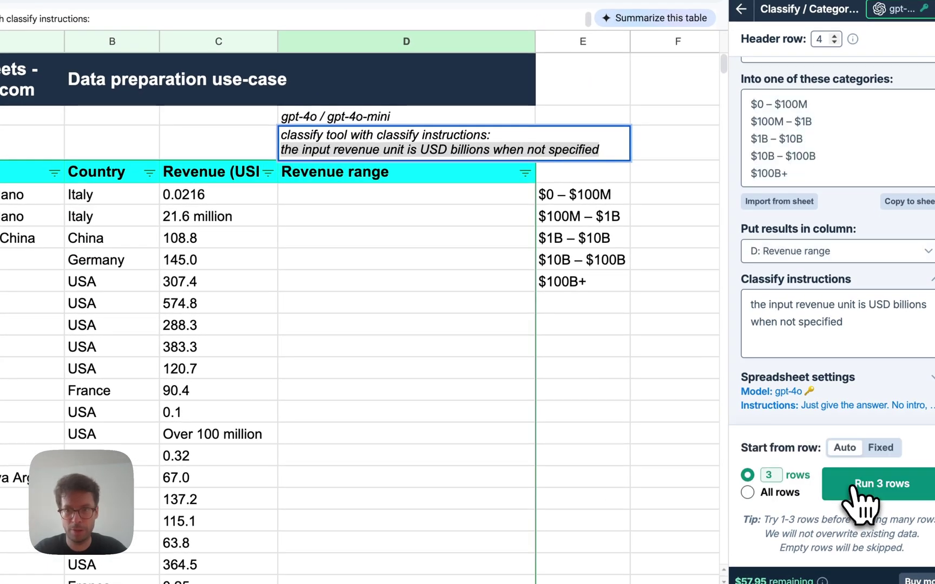
{"action": "left_click", "coordinate": [586, 241]}
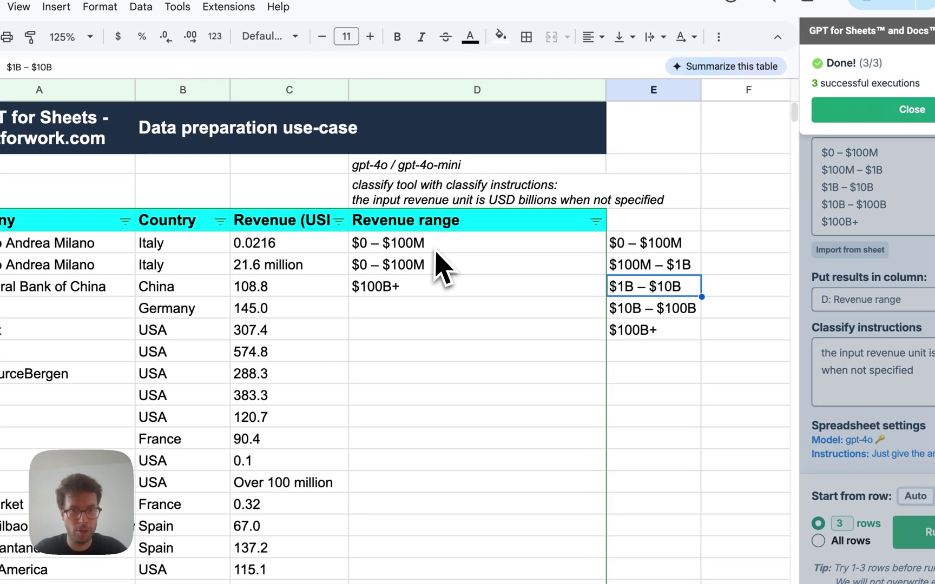
{"action": "left_click", "coordinate": [325, 195]}
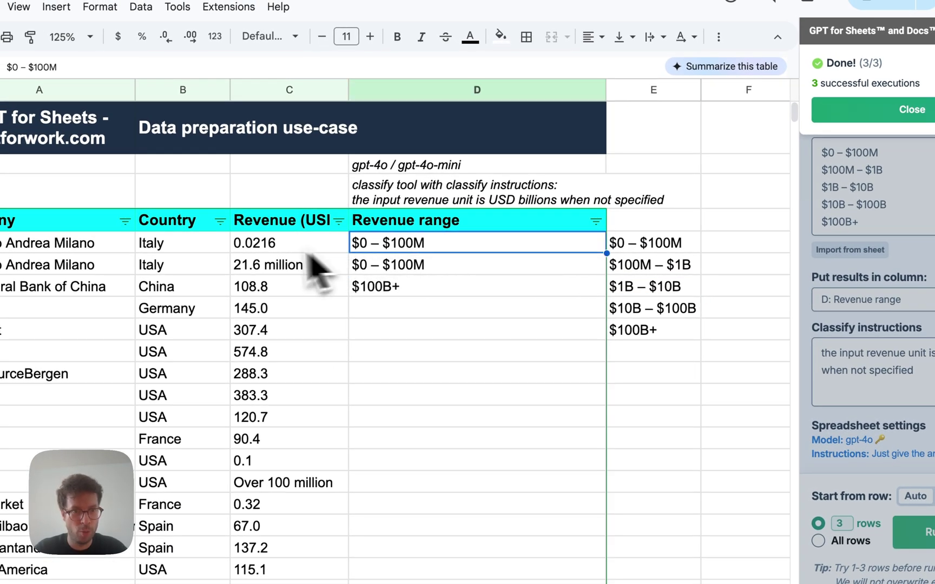
{"action": "left_click", "coordinate": [268, 248]}
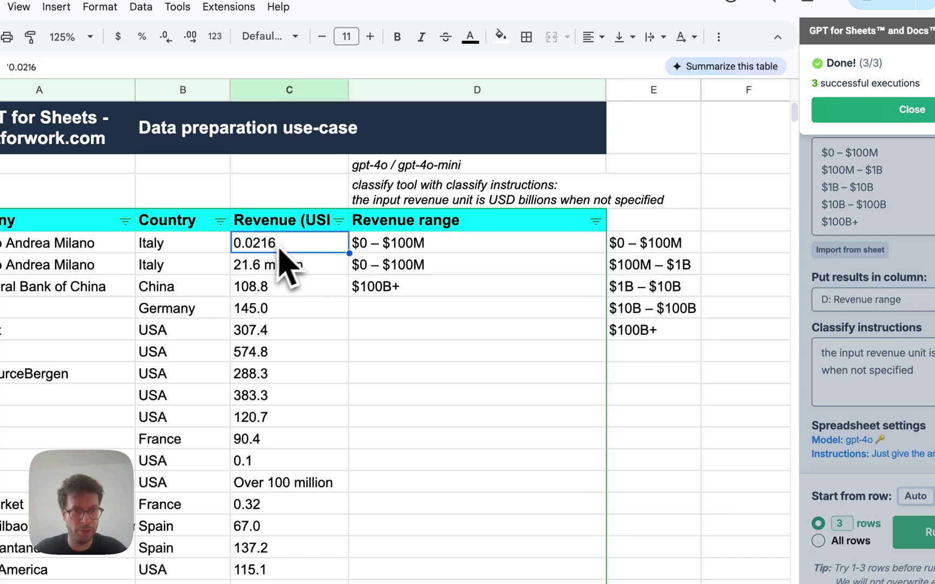
{"action": "left_click", "coordinate": [258, 270]}
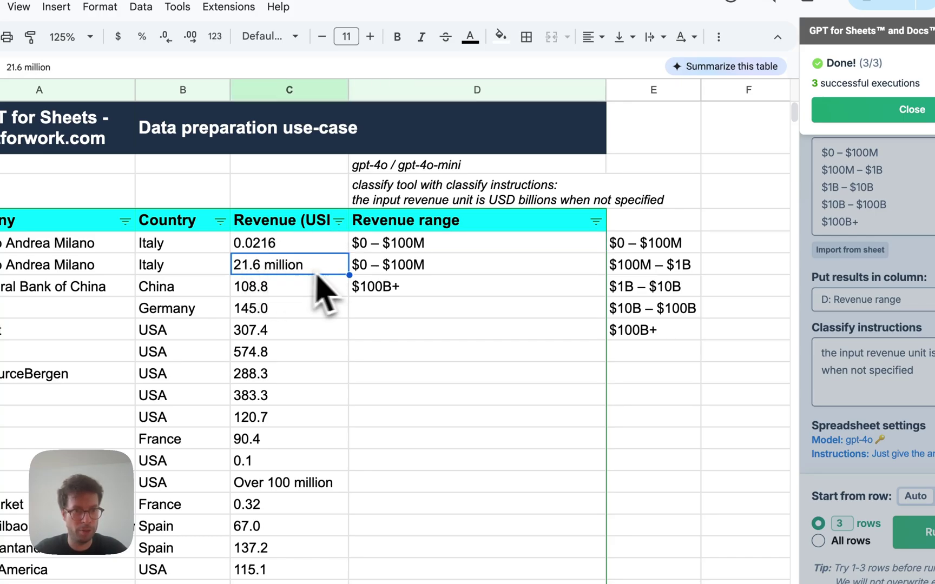
{"action": "left_click", "coordinate": [417, 271]}
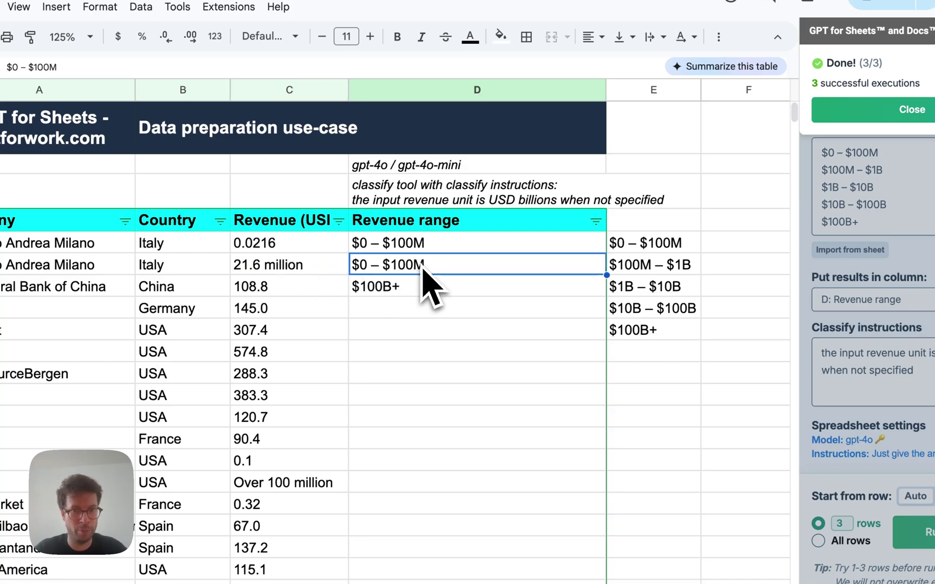
{"action": "left_click", "coordinate": [257, 292]}
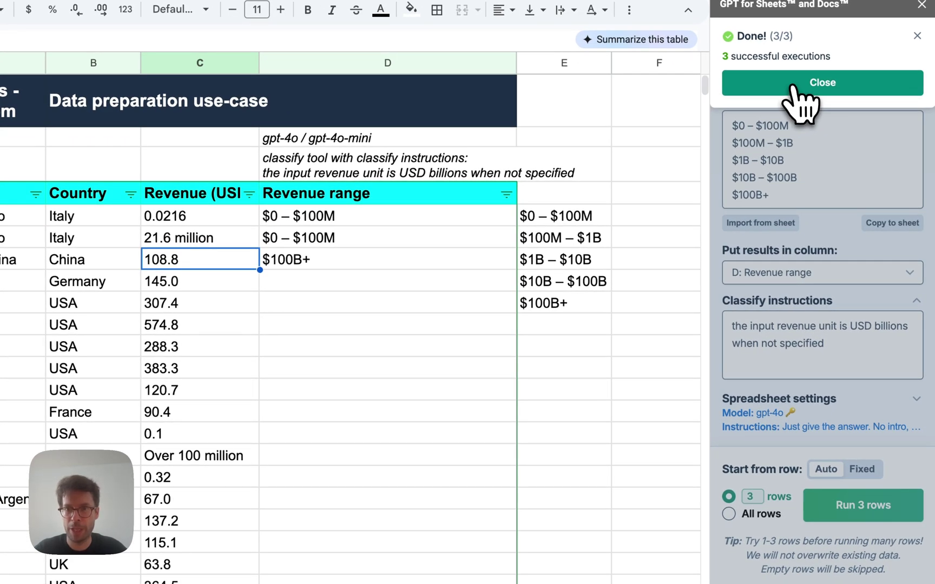
Step: Classify all rows, scrolling through column D until 100 executions finish
{"action": "left_click", "coordinate": [791, 85]}
{"action": "left_click", "coordinate": [768, 513]}
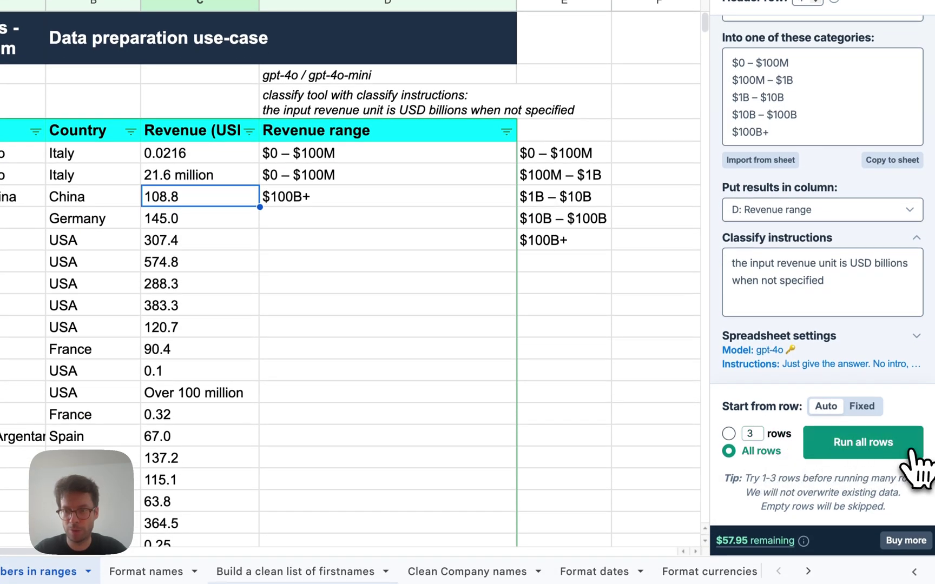
{"action": "left_click", "coordinate": [886, 457]}
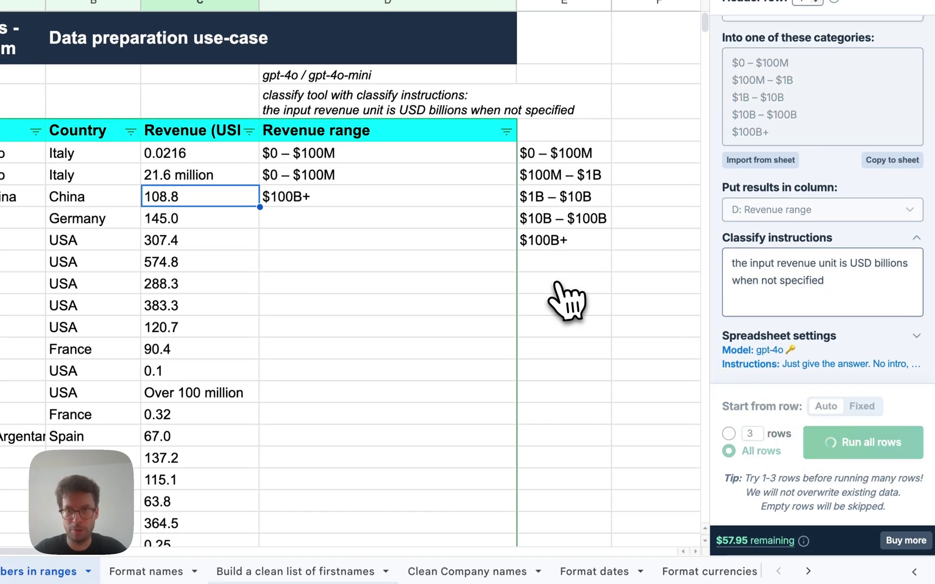
{"action": "scroll", "coordinate": [563, 300], "scroll_direction": "down", "scroll_amount": 20}
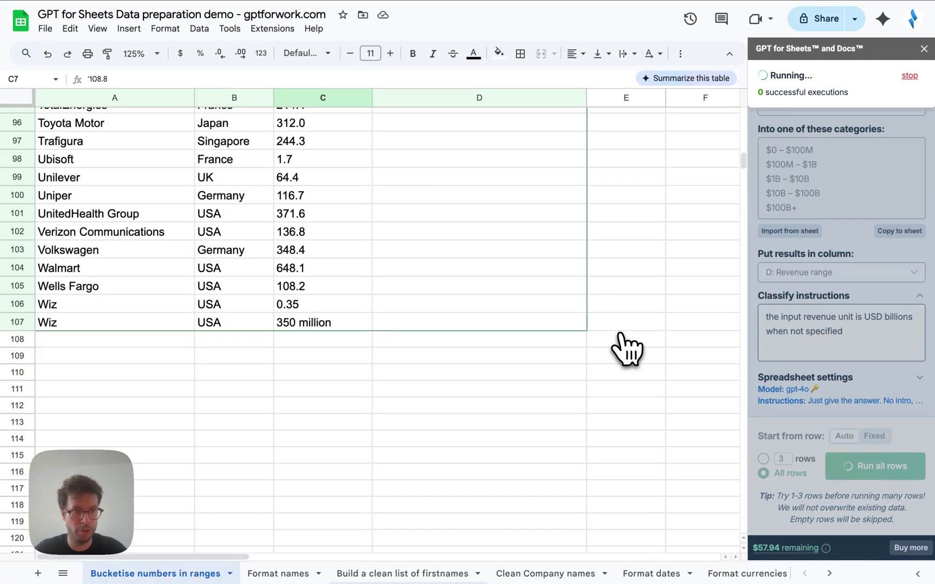
{"action": "scroll", "coordinate": [627, 349], "scroll_direction": "up", "scroll_amount": 20}
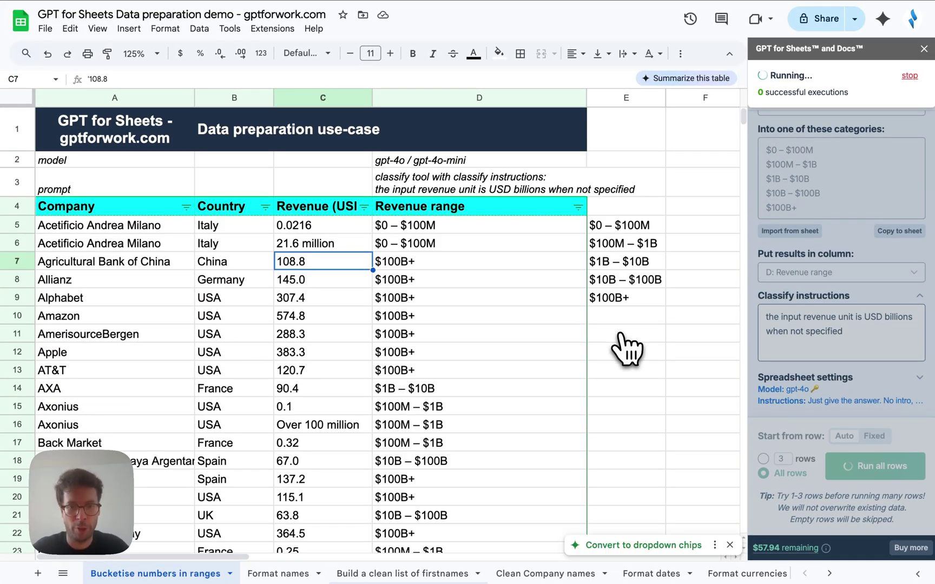
{"action": "scroll", "coordinate": [627, 349], "scroll_direction": "down", "scroll_amount": 10}
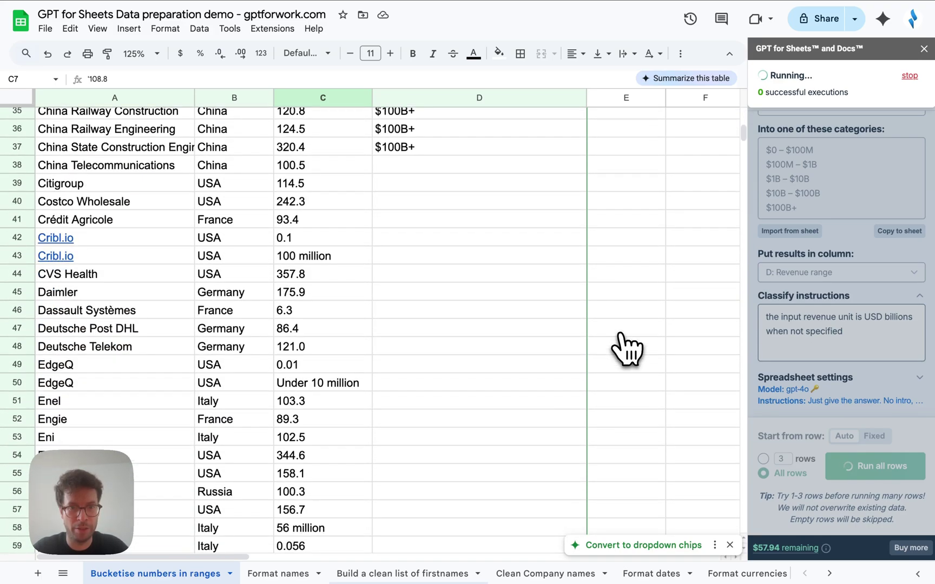
{"action": "scroll", "coordinate": [628, 349], "scroll_direction": "down", "scroll_amount": 2}
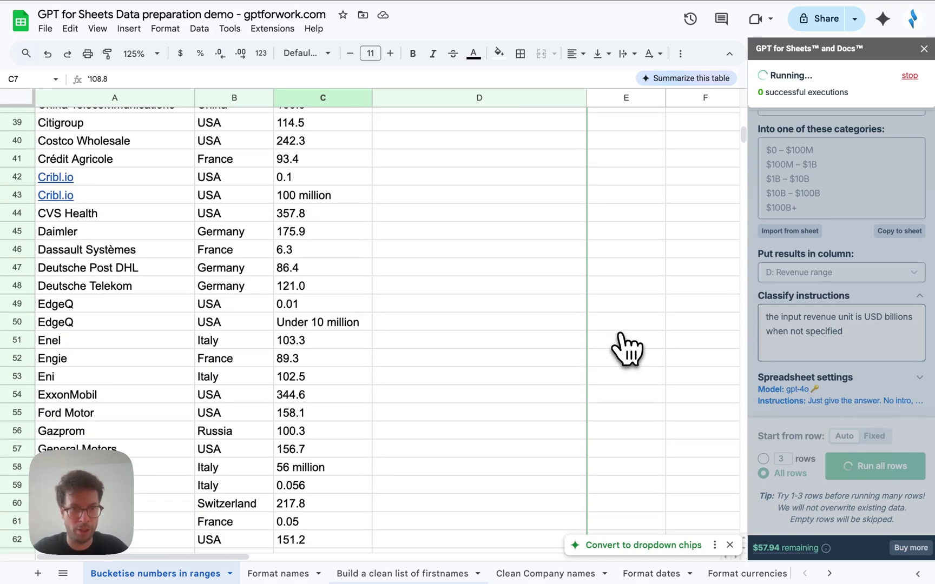
{"action": "scroll", "coordinate": [628, 349], "scroll_direction": "down", "scroll_amount": 7}
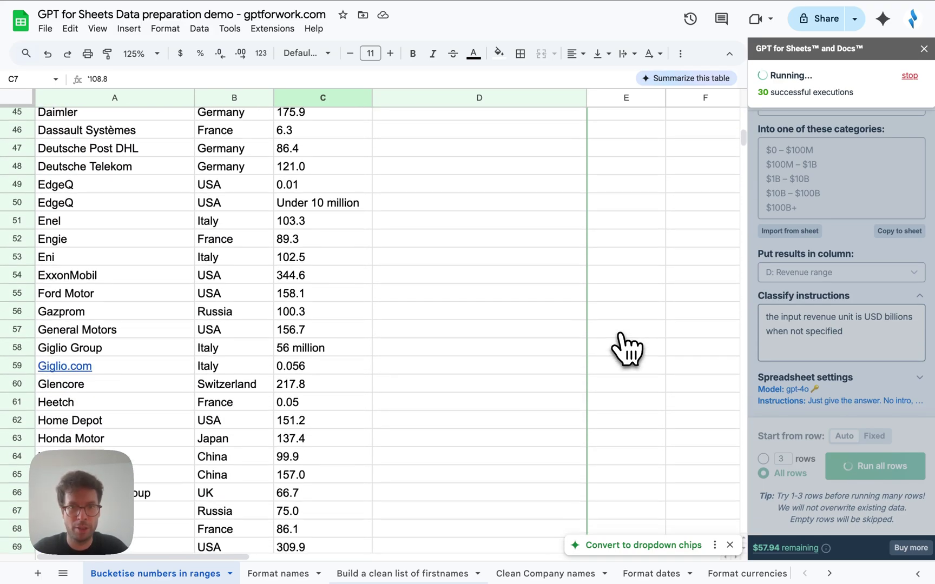
{"action": "scroll", "coordinate": [628, 348], "scroll_direction": "down", "scroll_amount": 7}
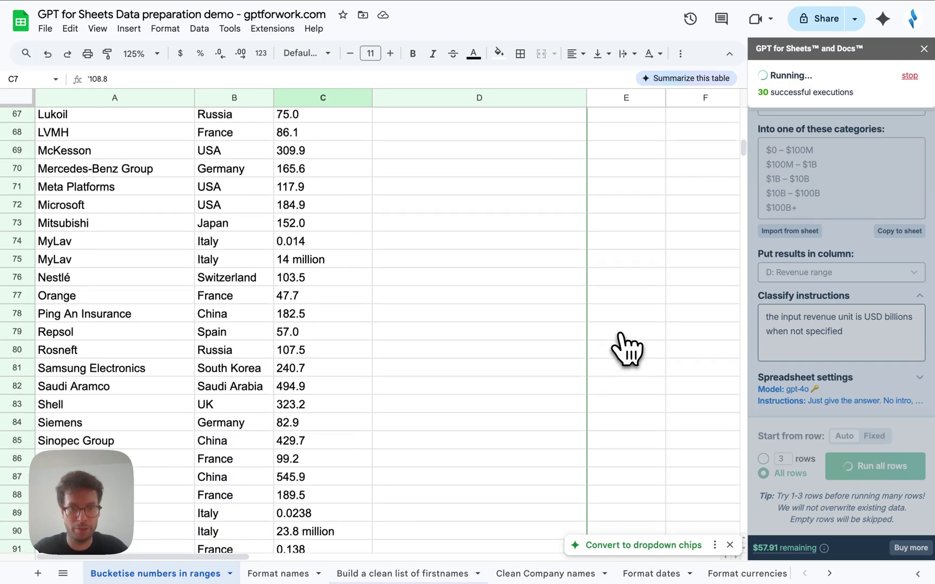
{"action": "scroll", "coordinate": [628, 348], "scroll_direction": "up", "scroll_amount": 20}
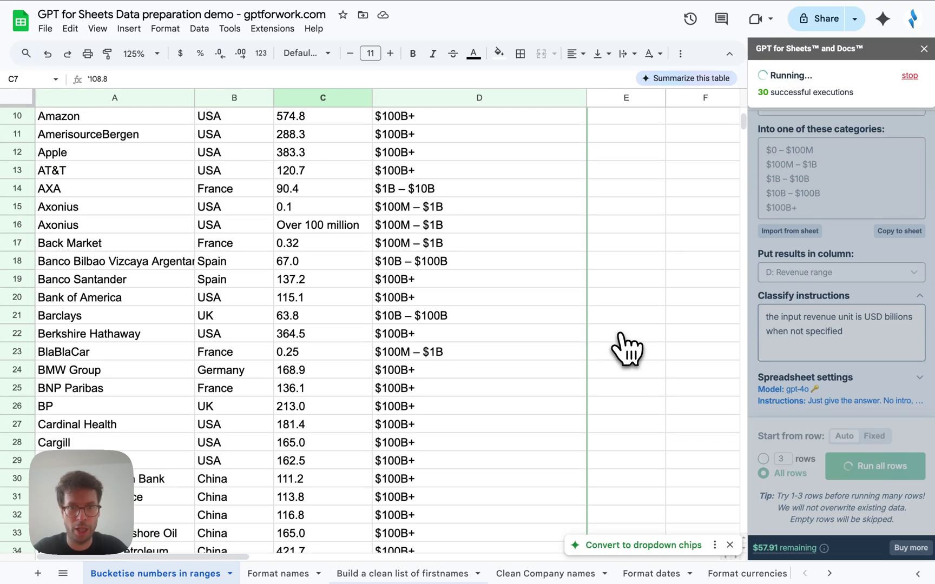
{"action": "scroll", "coordinate": [627, 349], "scroll_direction": "down", "scroll_amount": 20}
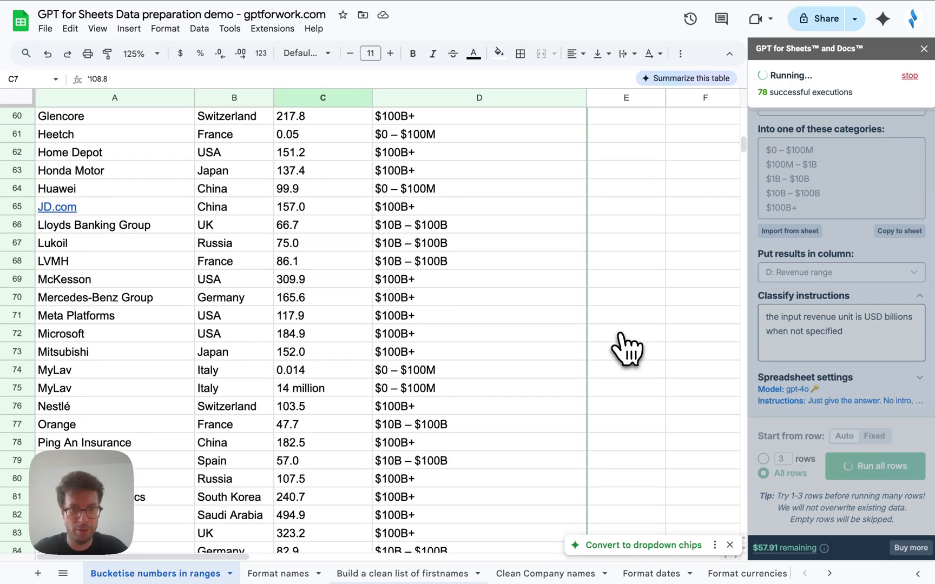
{"action": "scroll", "coordinate": [628, 349], "scroll_direction": "up", "scroll_amount": 6}
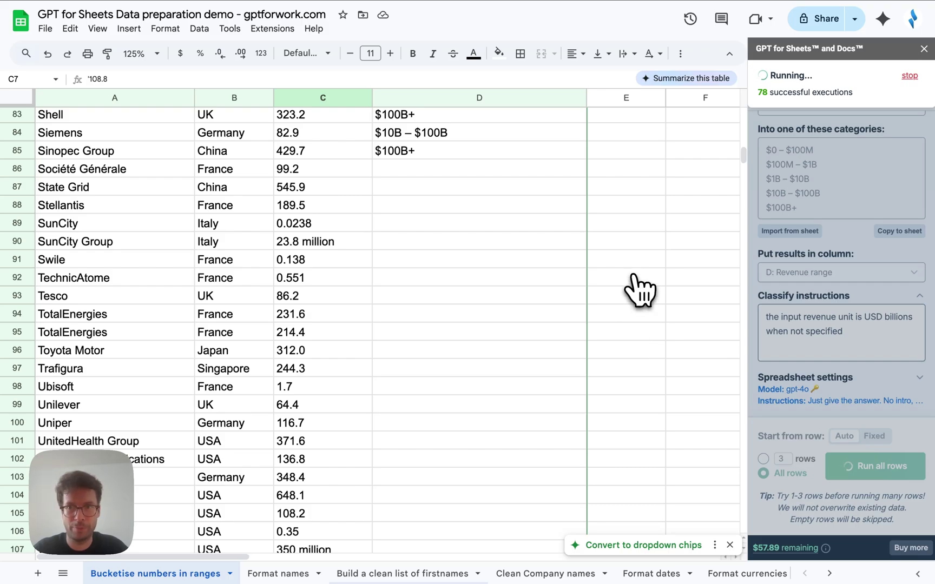
{"action": "scroll", "coordinate": [646, 269], "scroll_direction": "up", "scroll_amount": 20}
{"action": "scroll", "coordinate": [646, 269], "scroll_direction": "up", "scroll_amount": 1}
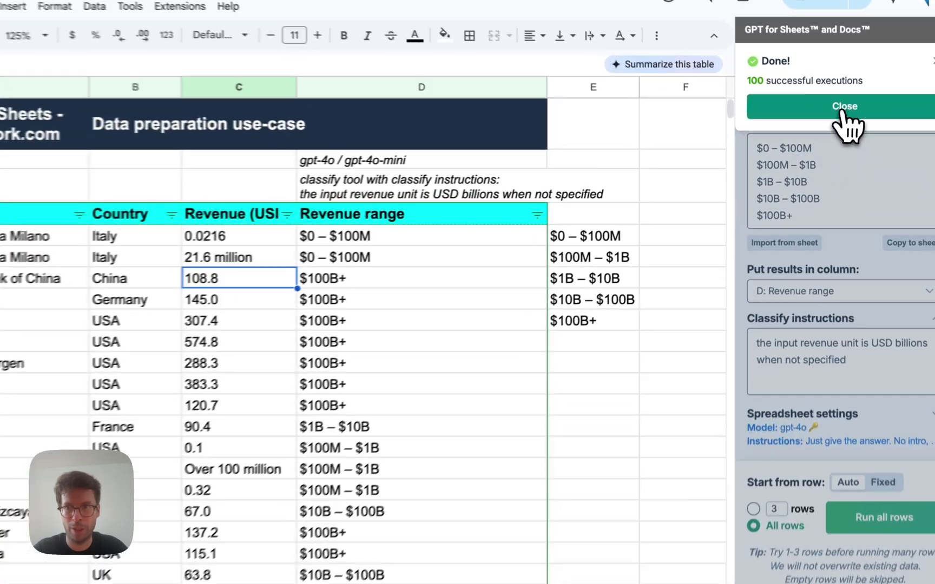
Step: Switch to the Format names sheet and select the Input header cell A4
{"action": "left_click", "coordinate": [841, 114]}
{"action": "left_click", "coordinate": [280, 573]}
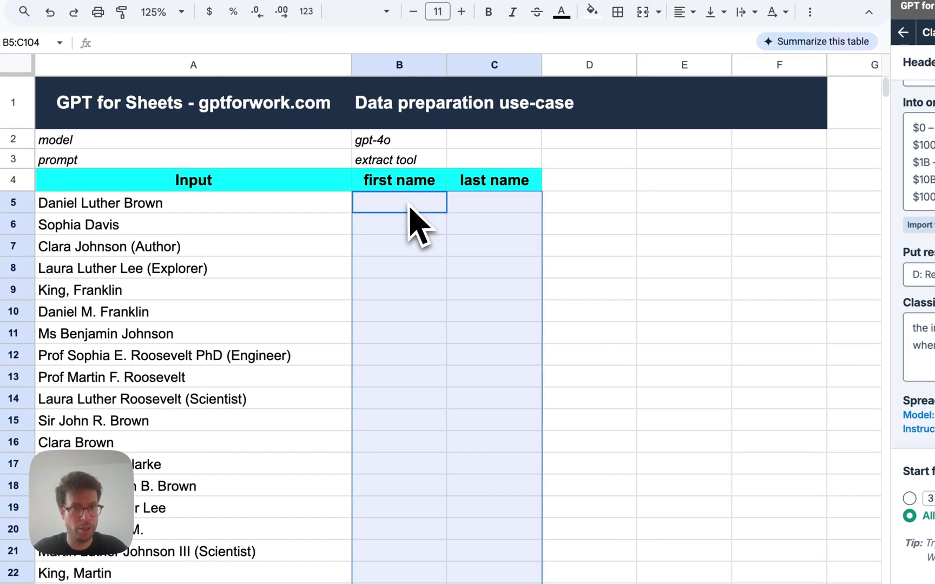
{"action": "left_click", "coordinate": [383, 161]}
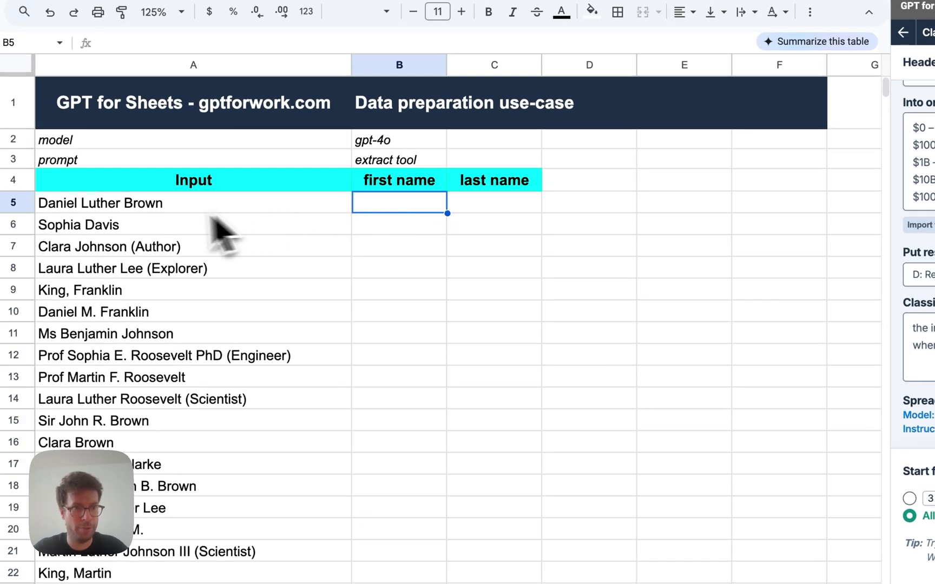
{"action": "left_click", "coordinate": [297, 181]}
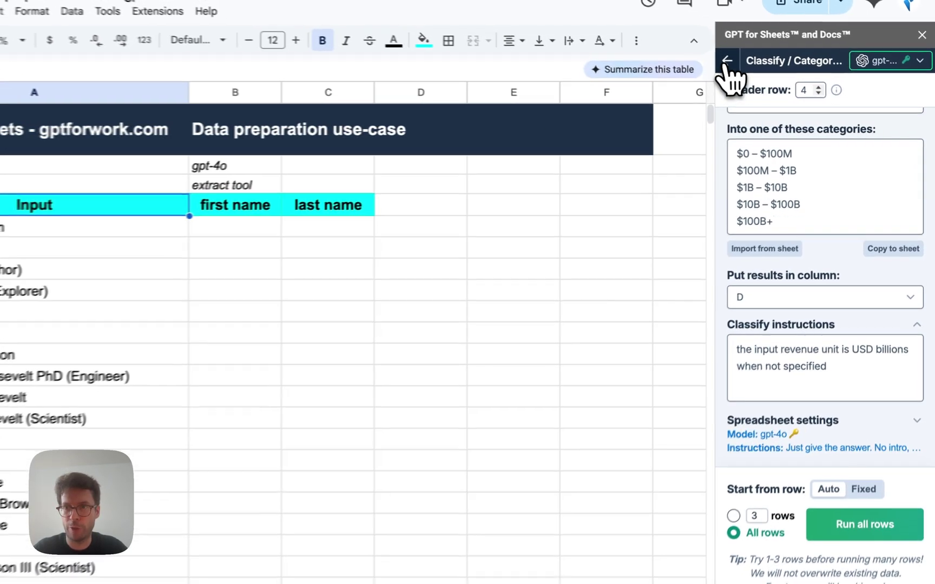
Step: Set Extract to pull first name and last name from A: Input into columns B and C
{"action": "left_click", "coordinate": [758, 71]}
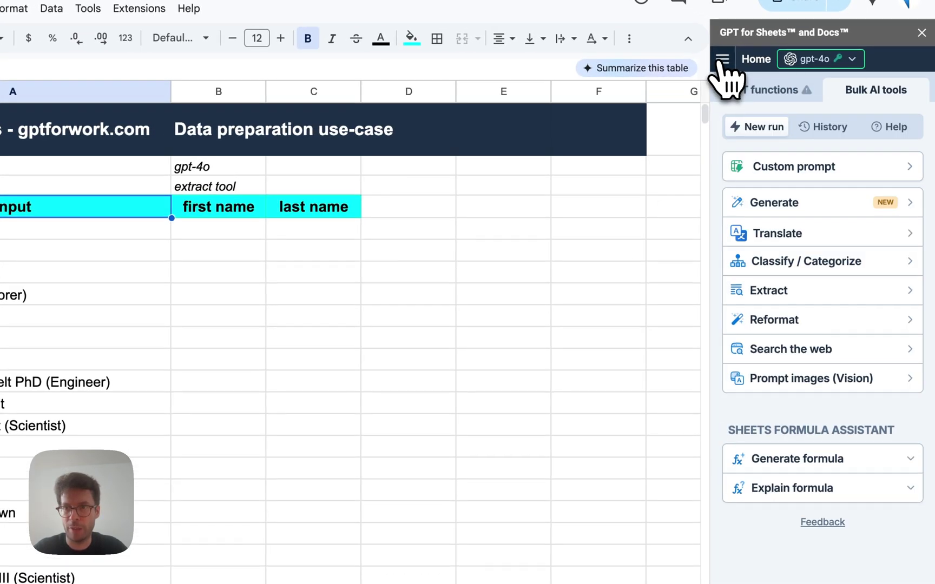
{"action": "left_click", "coordinate": [784, 290]}
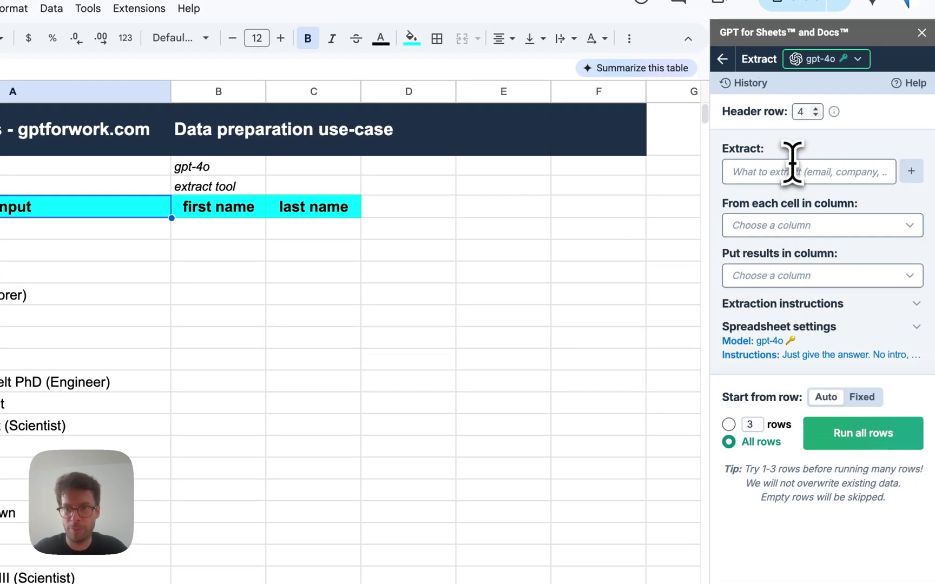
{"action": "left_click", "coordinate": [832, 172]}
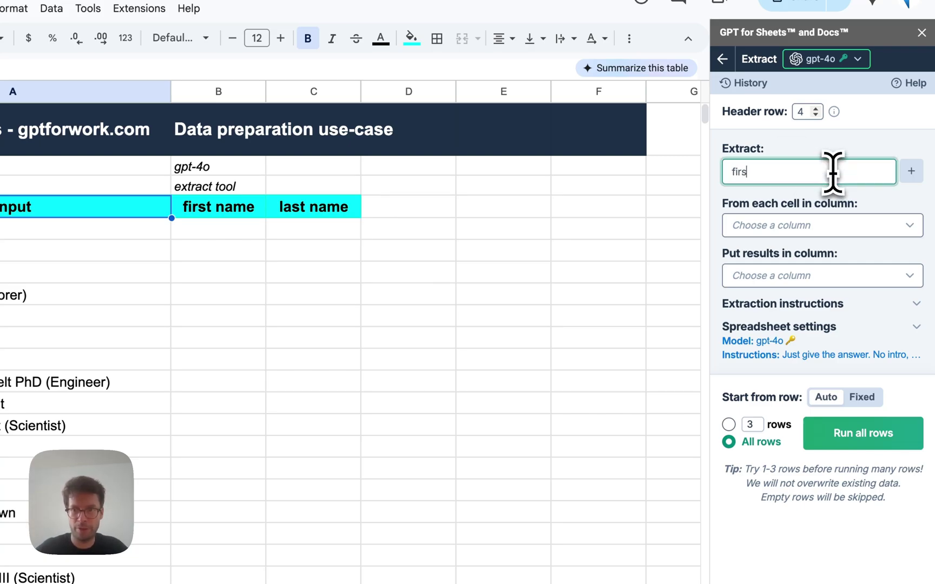
{"action": "type", "text": "first name"}
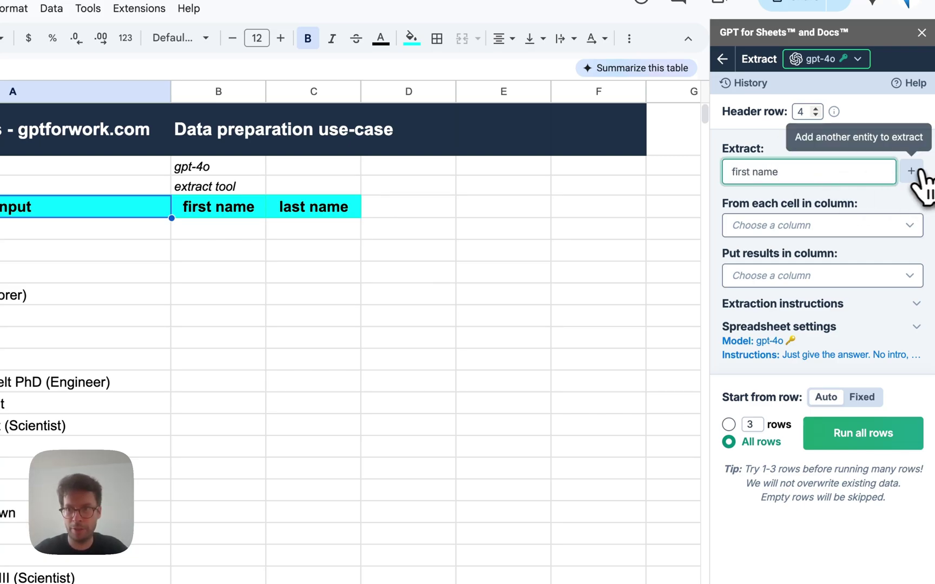
{"action": "left_click", "coordinate": [910, 171]}
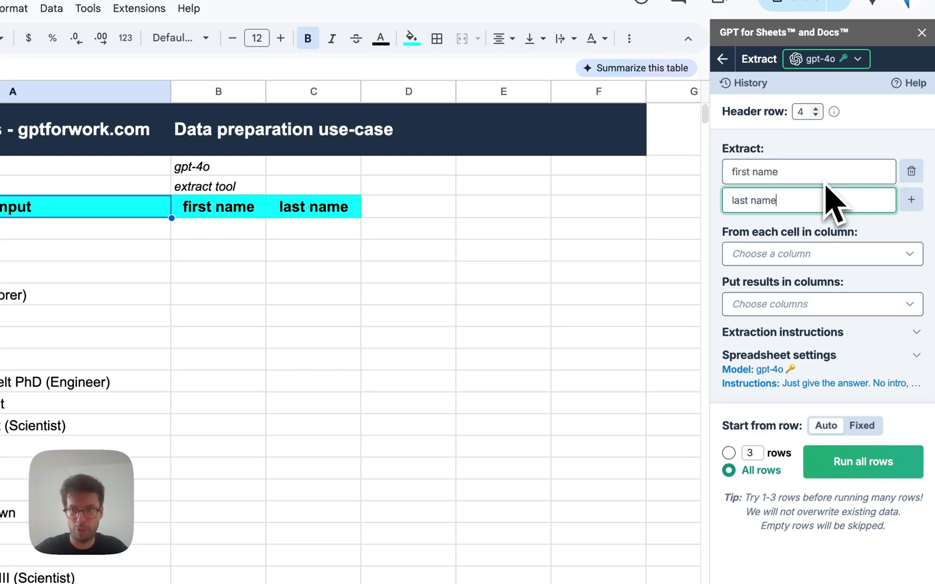
{"action": "left_click", "coordinate": [758, 254]}
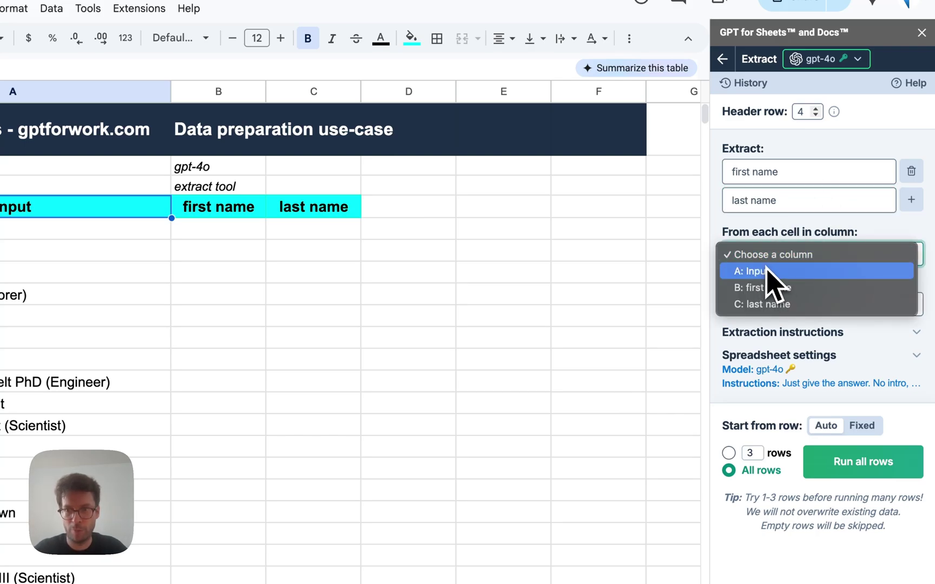
{"action": "left_click", "coordinate": [765, 270]}
{"action": "left_click", "coordinate": [778, 311]}
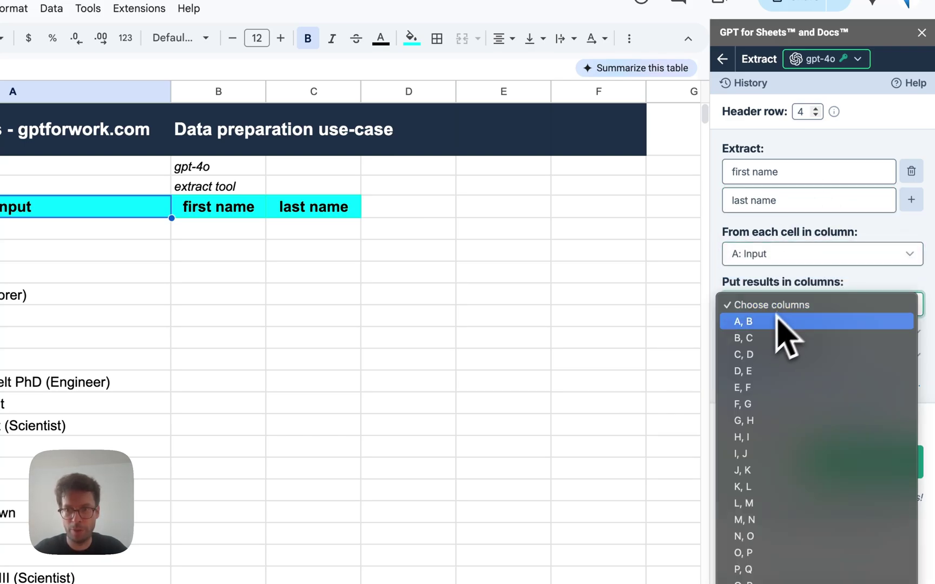
{"action": "left_click", "coordinate": [763, 339]}
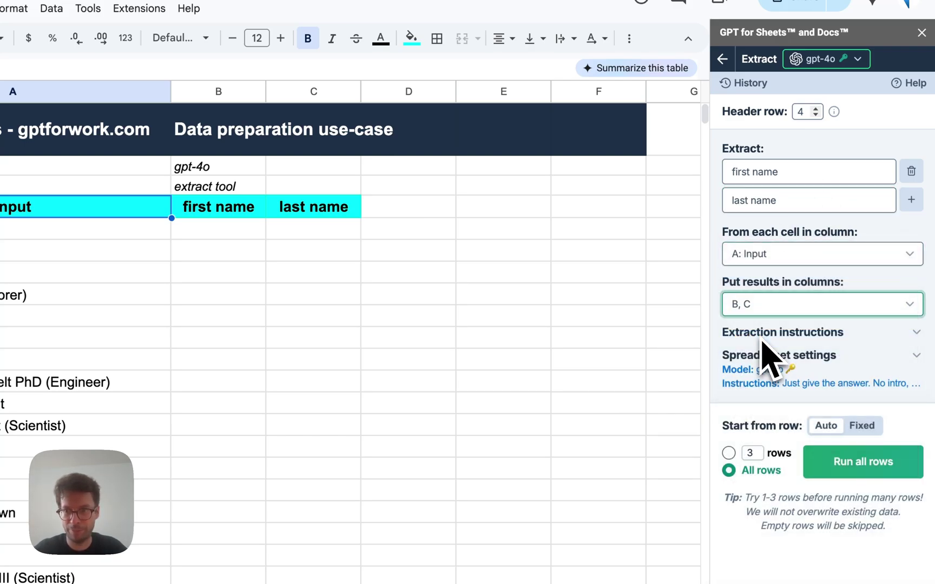
{"action": "left_click", "coordinate": [817, 332]}
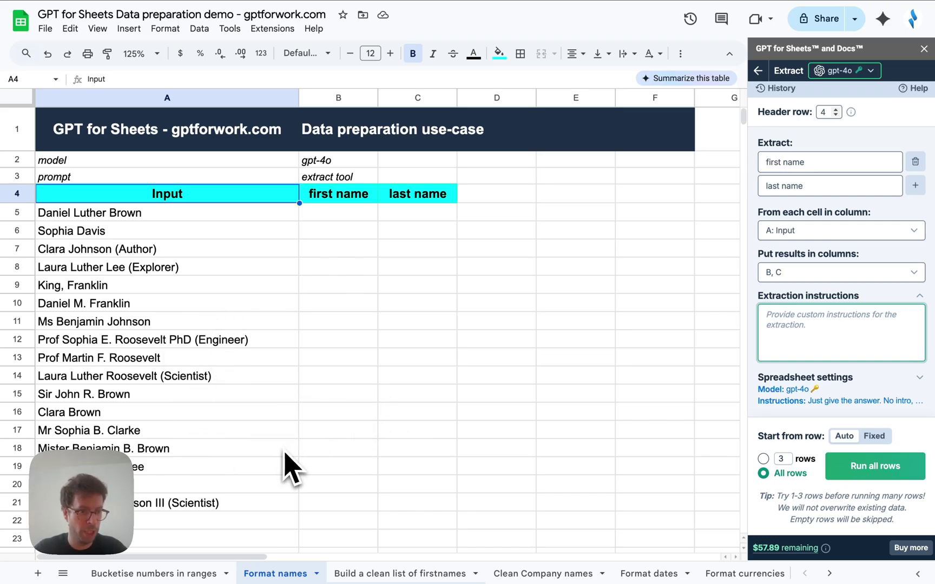
{"action": "scroll", "coordinate": [290, 468], "scroll_direction": "down", "scroll_amount": 1}
{"action": "scroll", "coordinate": [292, 467], "scroll_direction": "up", "scroll_amount": 1}
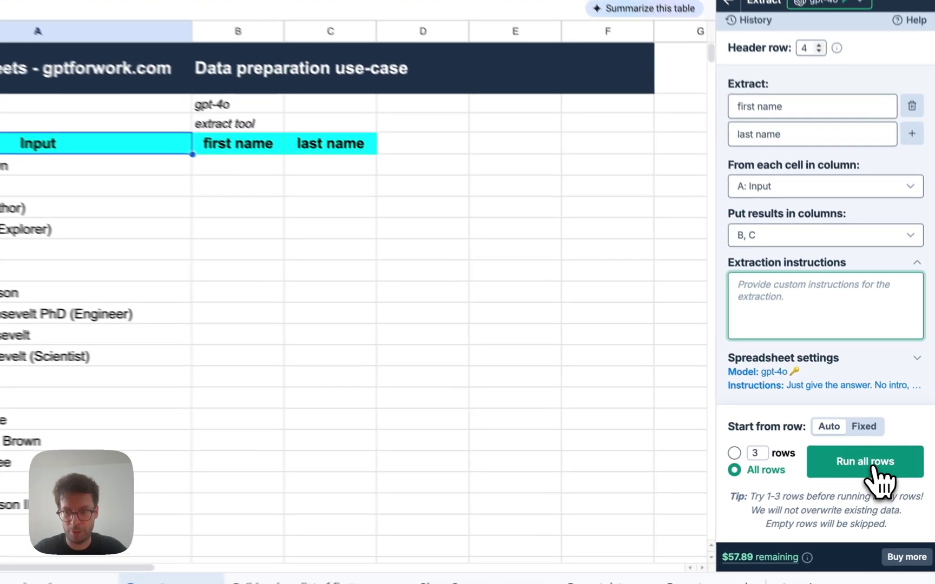
Step: Run the name extraction on all 100 rows, scrolling through columns B and C as they fill
{"action": "left_click", "coordinate": [881, 471]}
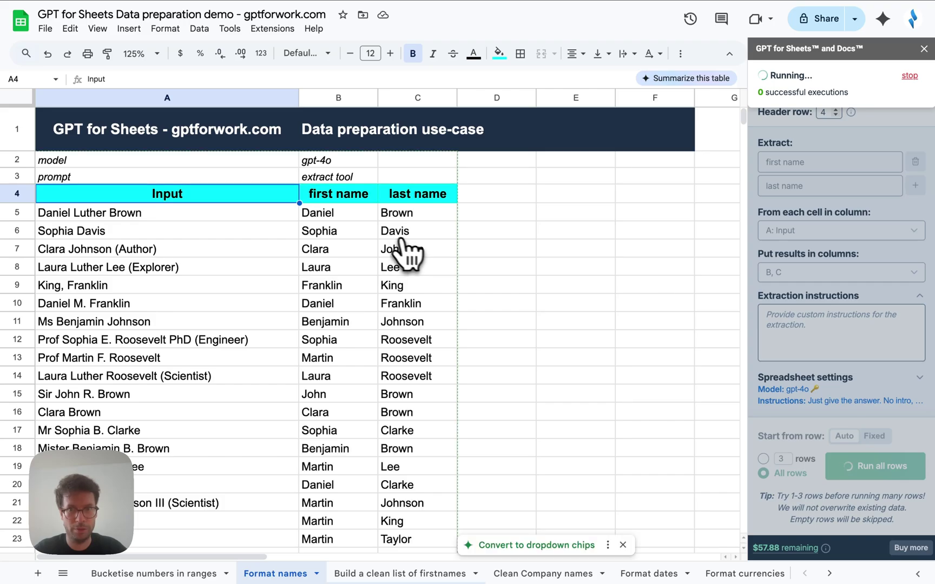
{"action": "scroll", "coordinate": [543, 390], "scroll_direction": "down", "scroll_amount": 10}
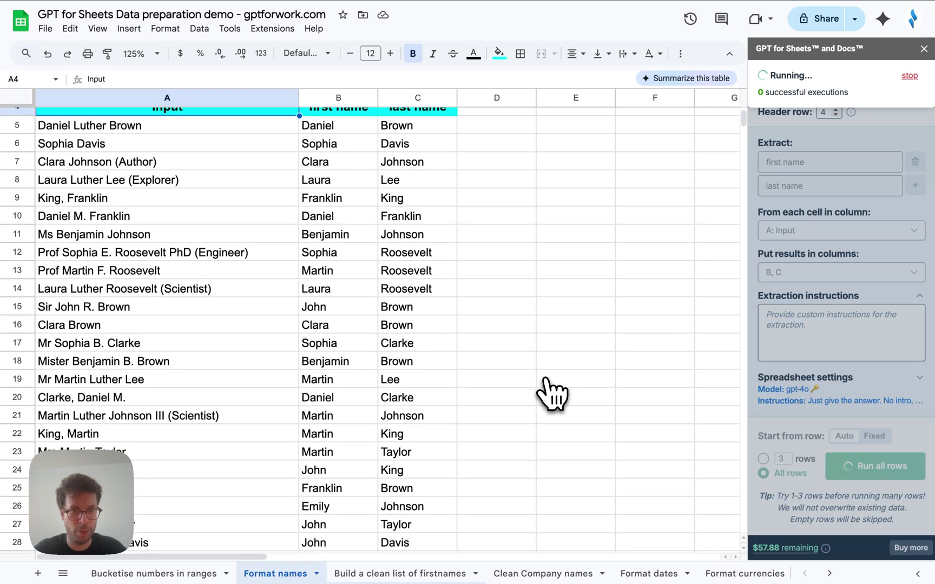
{"action": "scroll", "coordinate": [552, 393], "scroll_direction": "down", "scroll_amount": 5}
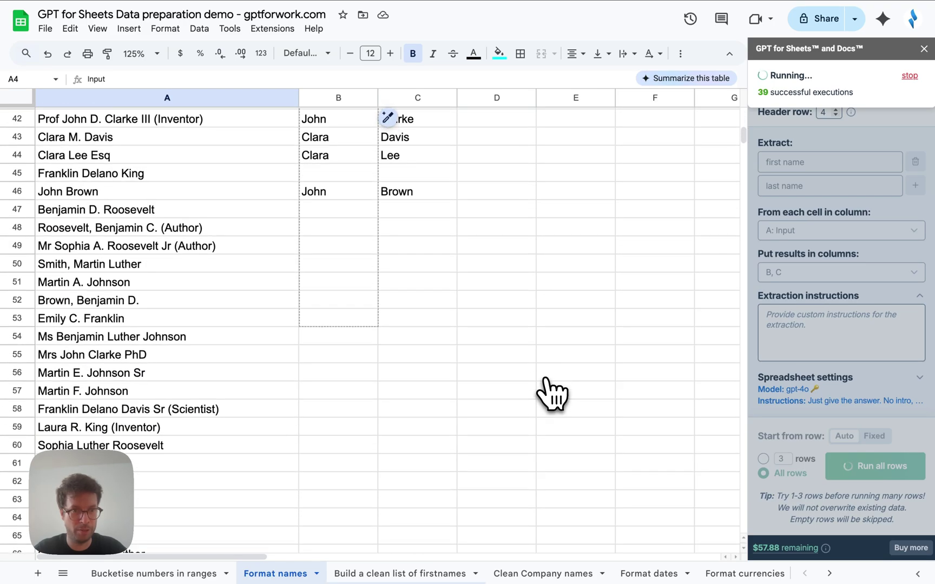
{"action": "scroll", "coordinate": [552, 393], "scroll_direction": "down", "scroll_amount": 1}
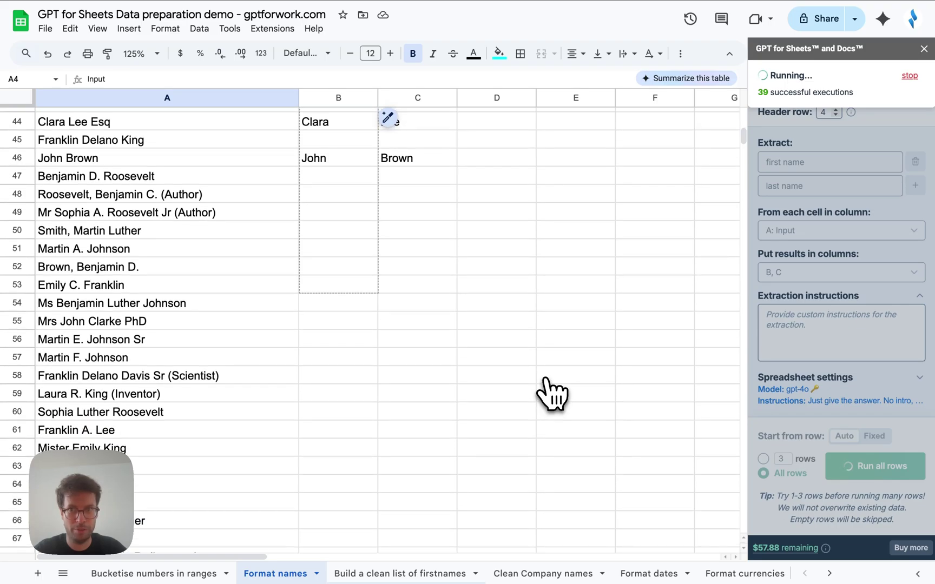
{"action": "scroll", "coordinate": [551, 393], "scroll_direction": "down", "scroll_amount": 9}
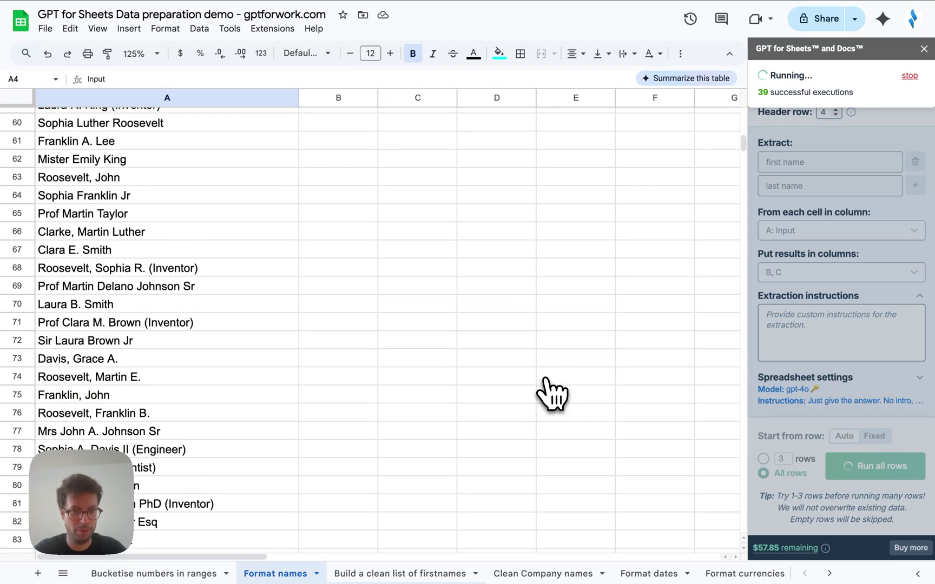
{"action": "scroll", "coordinate": [551, 393], "scroll_direction": "down", "scroll_amount": 6}
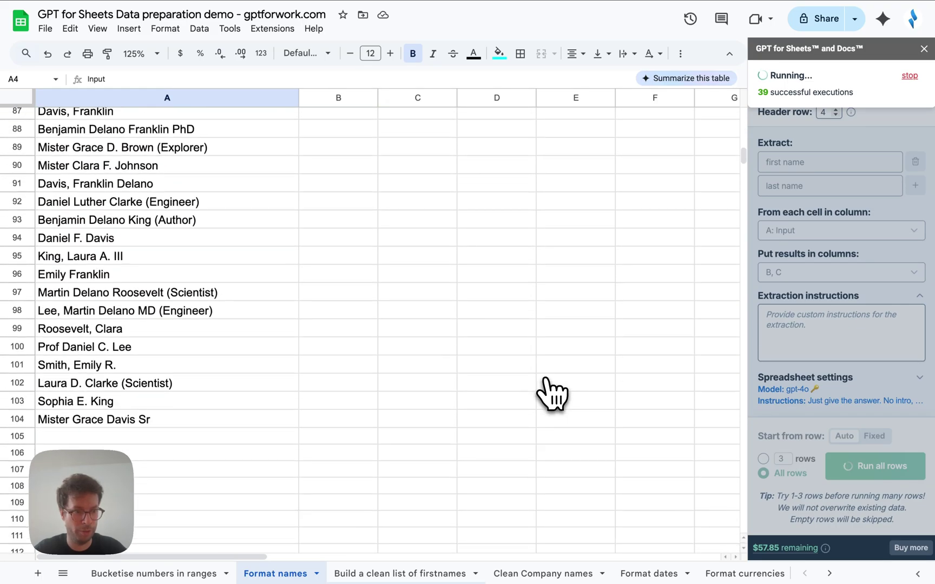
{"action": "scroll", "coordinate": [552, 393], "scroll_direction": "up", "scroll_amount": 20}
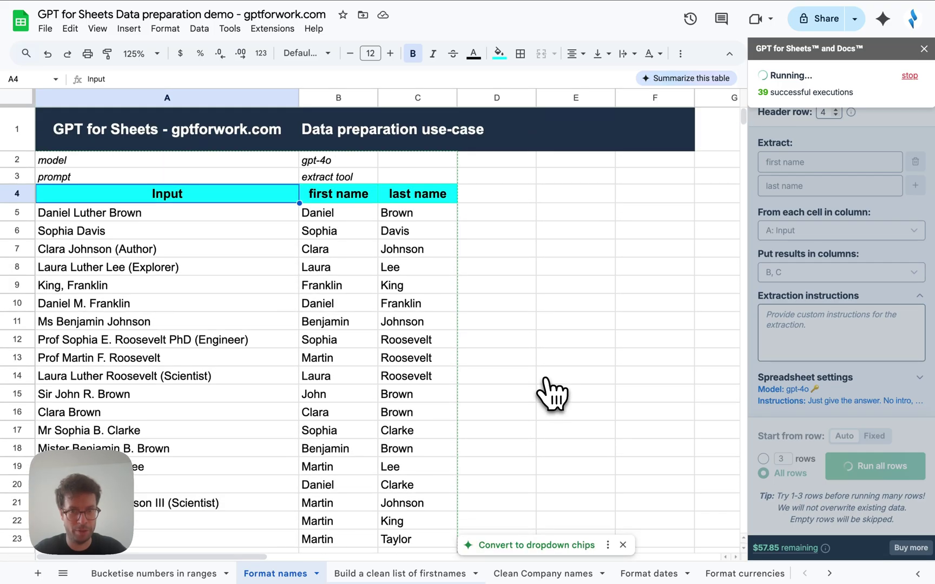
{"action": "scroll", "coordinate": [552, 393], "scroll_direction": "down", "scroll_amount": 20}
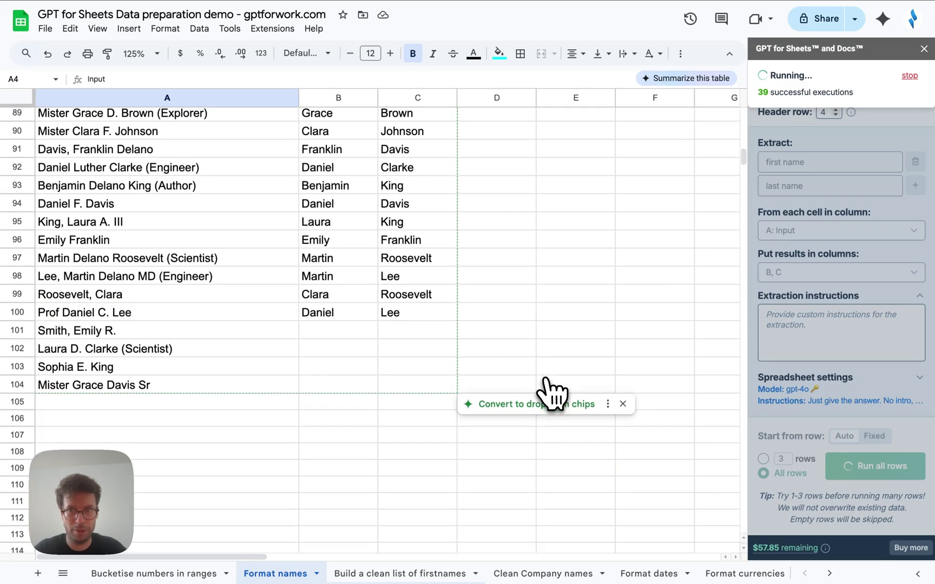
{"action": "scroll", "coordinate": [549, 390], "scroll_direction": "down", "scroll_amount": 2}
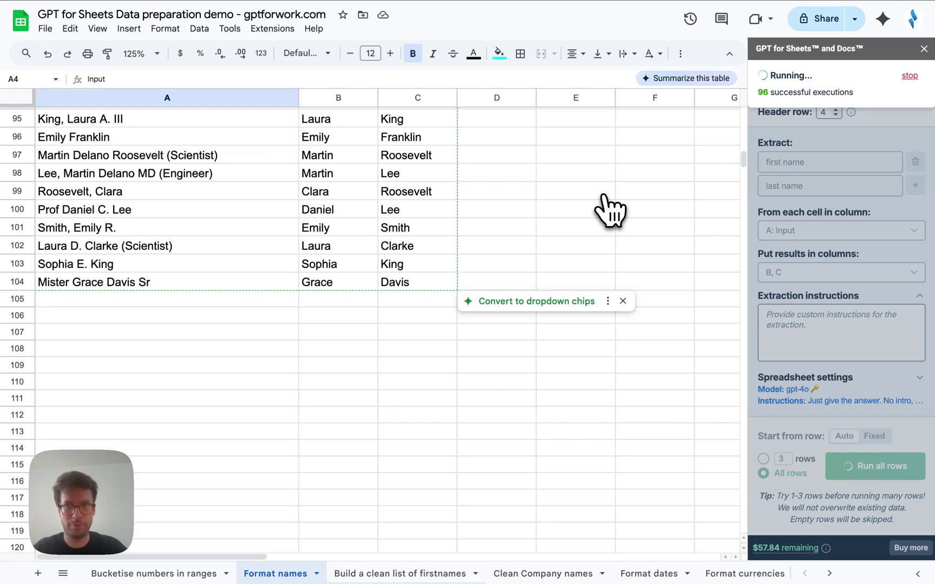
{"action": "scroll", "coordinate": [609, 211], "scroll_direction": "up", "scroll_amount": 20}
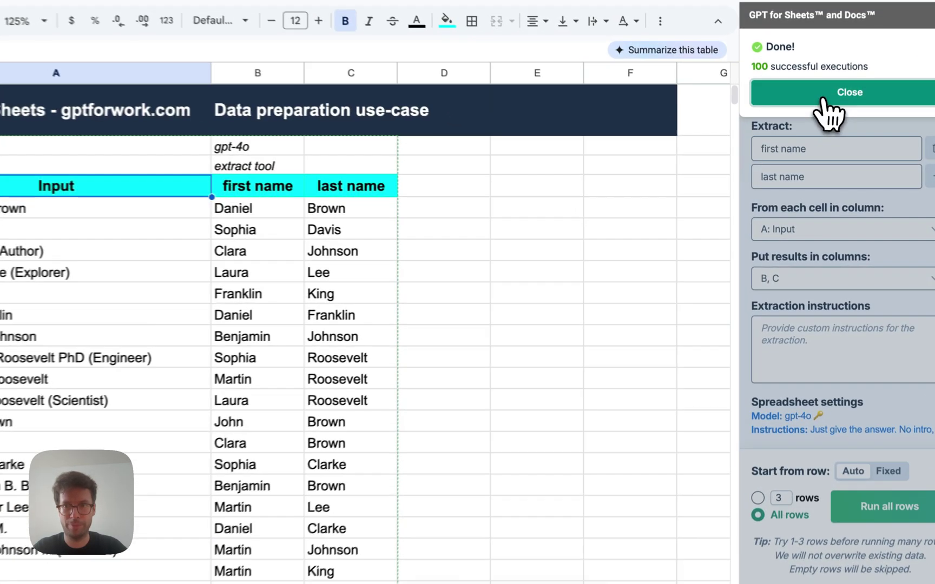
Step: Switch to the 'Build a clean list of firstnames' sheet and browse its email list
{"action": "left_click", "coordinate": [825, 99]}
{"action": "left_click", "coordinate": [503, 578]}
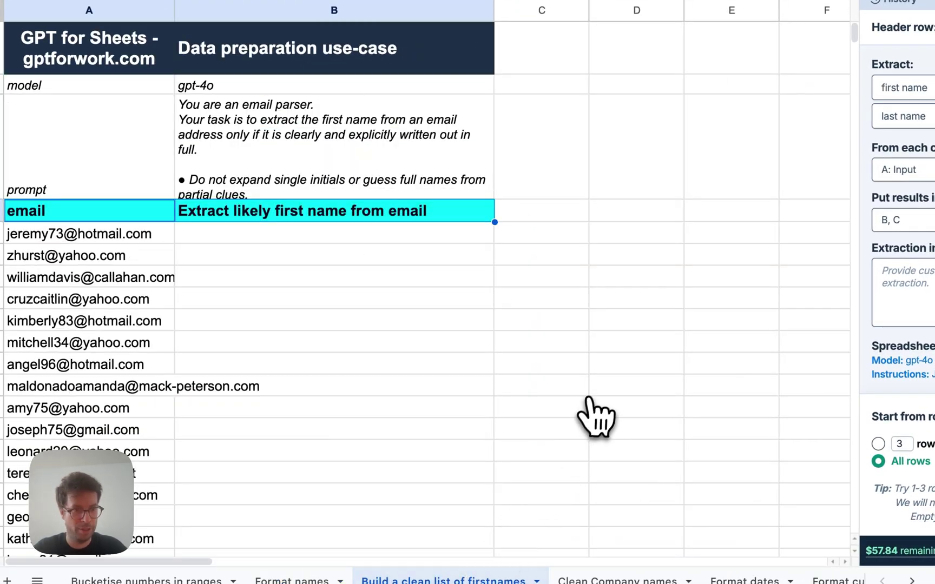
{"action": "left_click", "coordinate": [288, 238]}
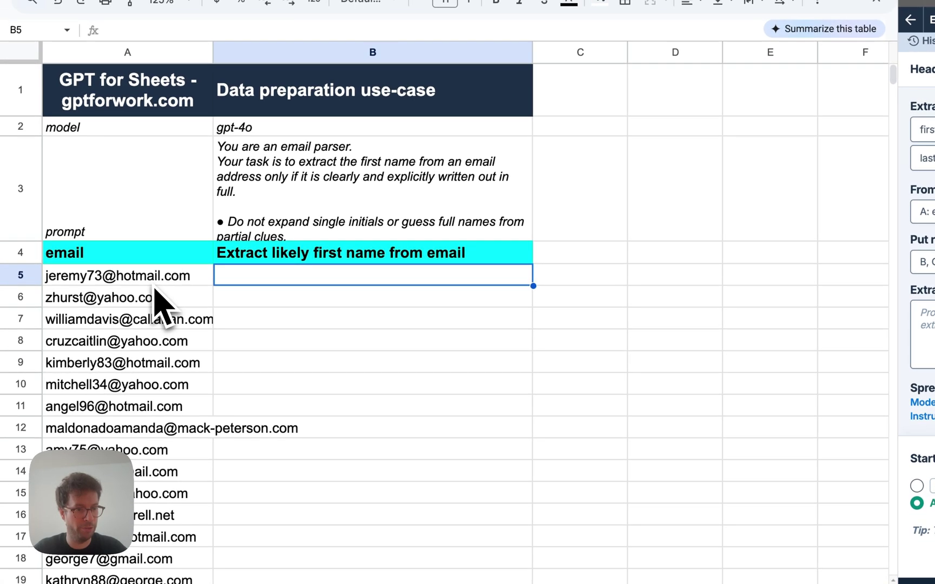
{"action": "scroll", "coordinate": [116, 248], "scroll_direction": "down", "scroll_amount": 7}
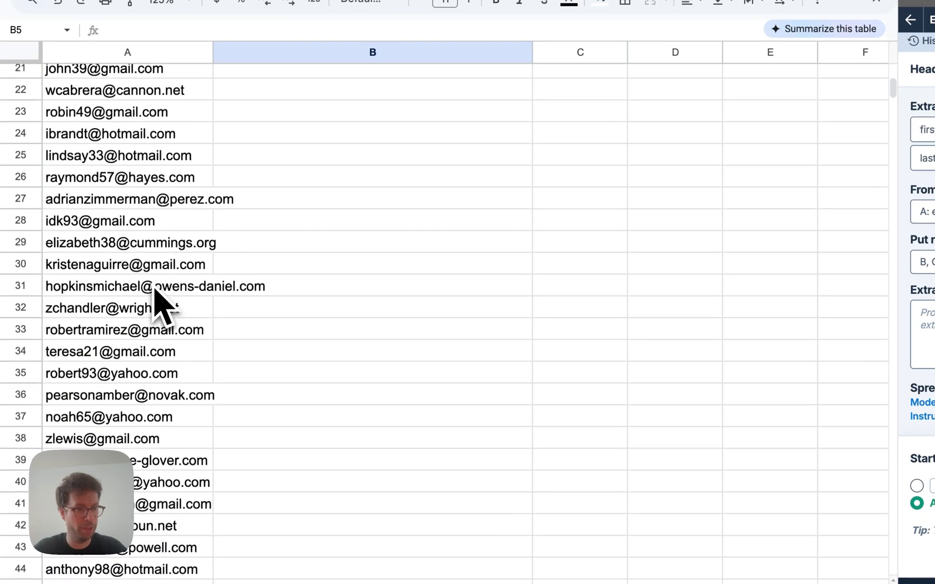
{"action": "scroll", "coordinate": [160, 302], "scroll_direction": "down", "scroll_amount": 10}
{"action": "scroll", "coordinate": [157, 306], "scroll_direction": "up", "scroll_amount": 15}
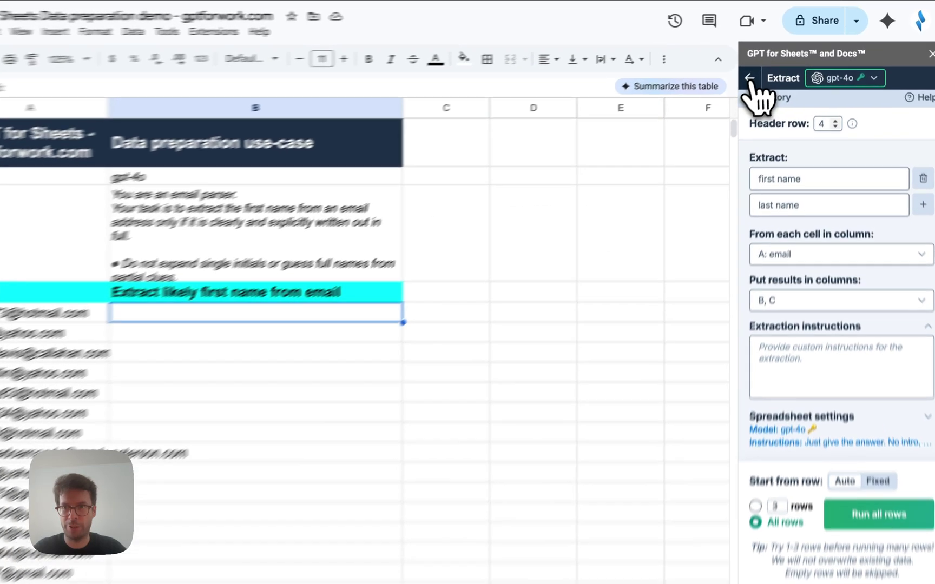
Step: Open the Custom prompt tool and copy the email-parser prompt from cell B3
{"action": "left_click", "coordinate": [757, 70]}
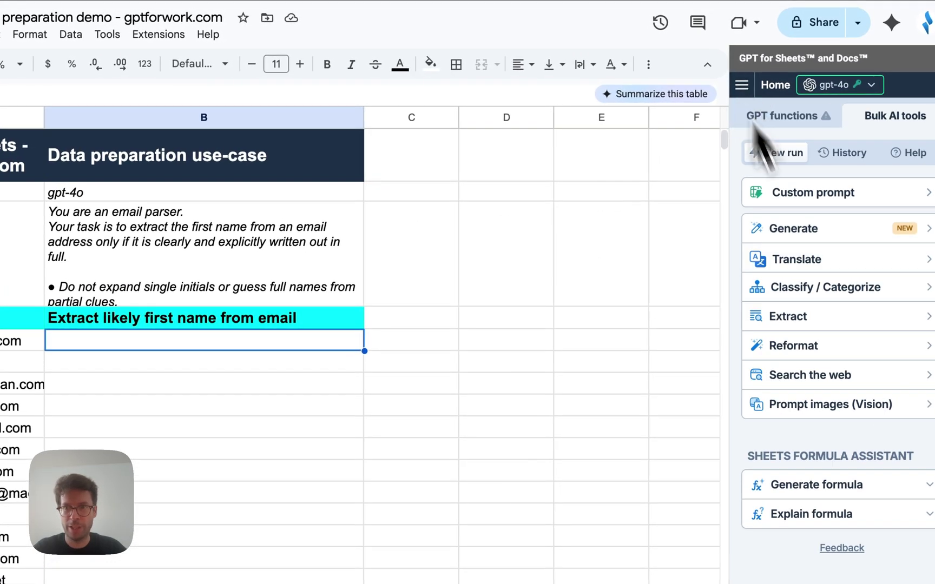
{"action": "left_click", "coordinate": [841, 194]}
{"action": "left_click", "coordinate": [157, 267]}
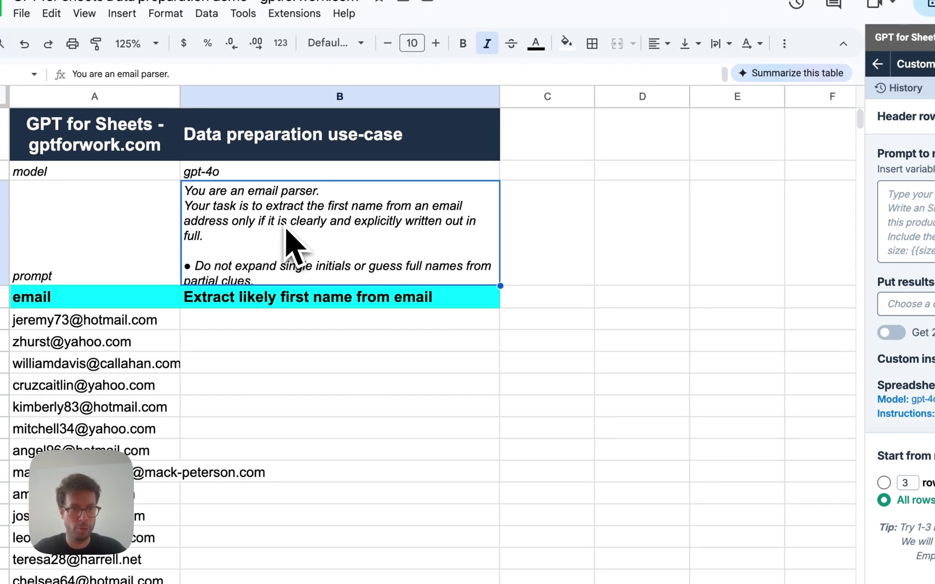
{"action": "double_click", "coordinate": [292, 243]}
{"action": "key", "text": "ctrl+a"}
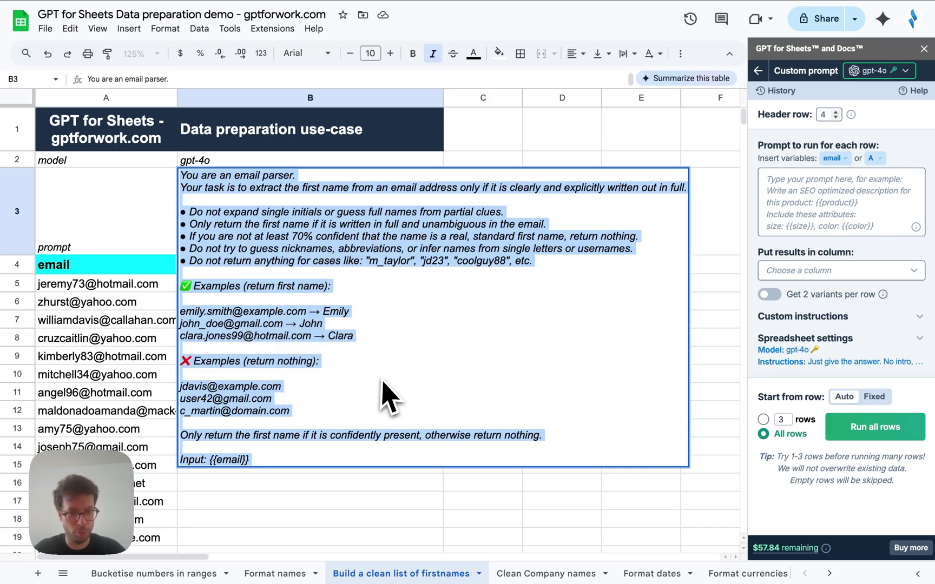
{"action": "key", "text": "Escape"}
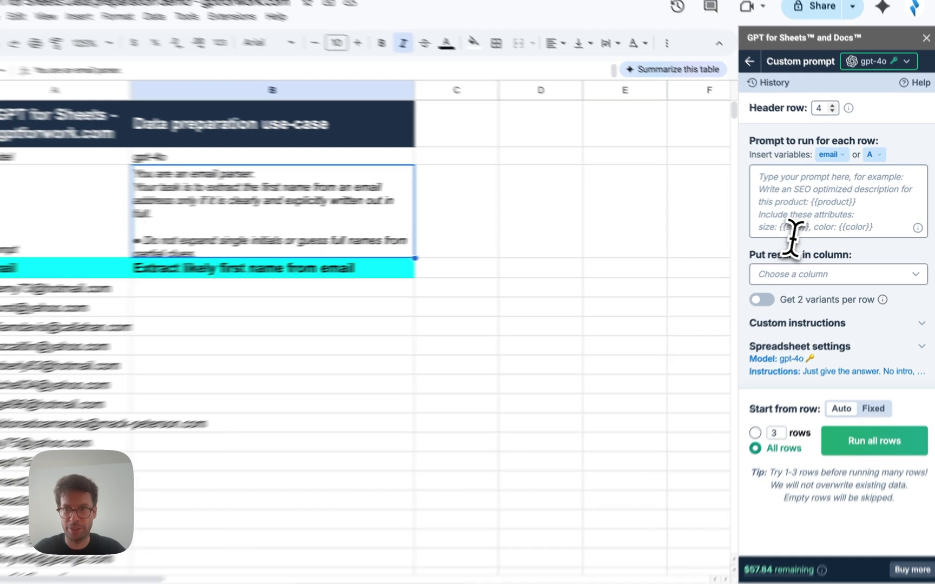
Step: Paste the email-parser prompt into the add-on and output results to column B
{"action": "left_click", "coordinate": [820, 202]}
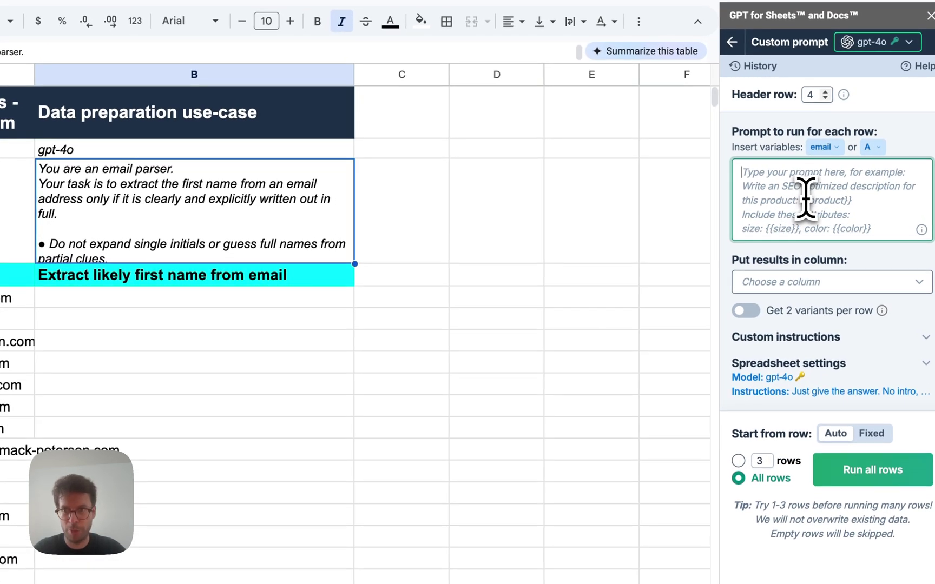
{"action": "key", "text": "ctrl+v"}
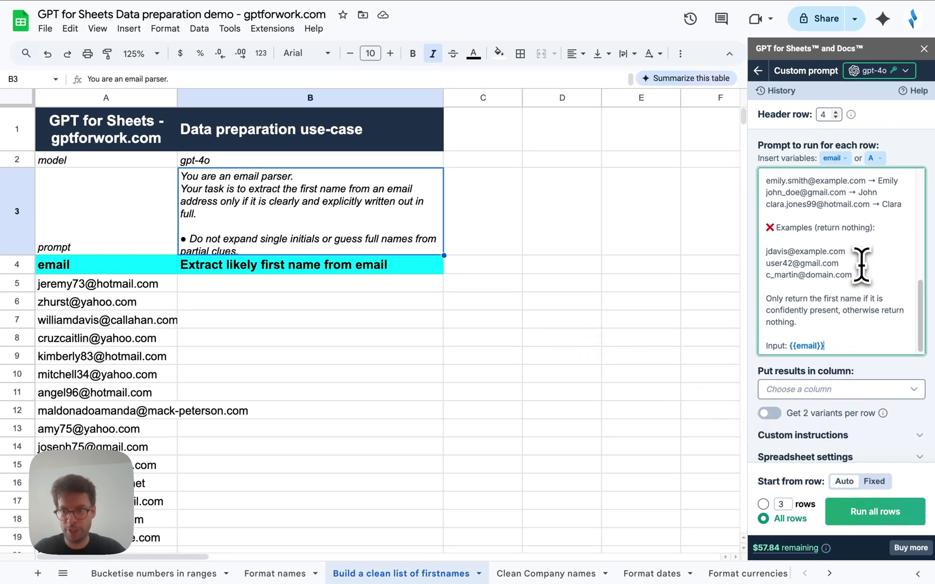
{"action": "scroll", "coordinate": [855, 266], "scroll_direction": "up", "scroll_amount": 10}
{"action": "scroll", "coordinate": [855, 266], "scroll_direction": "down", "scroll_amount": 10}
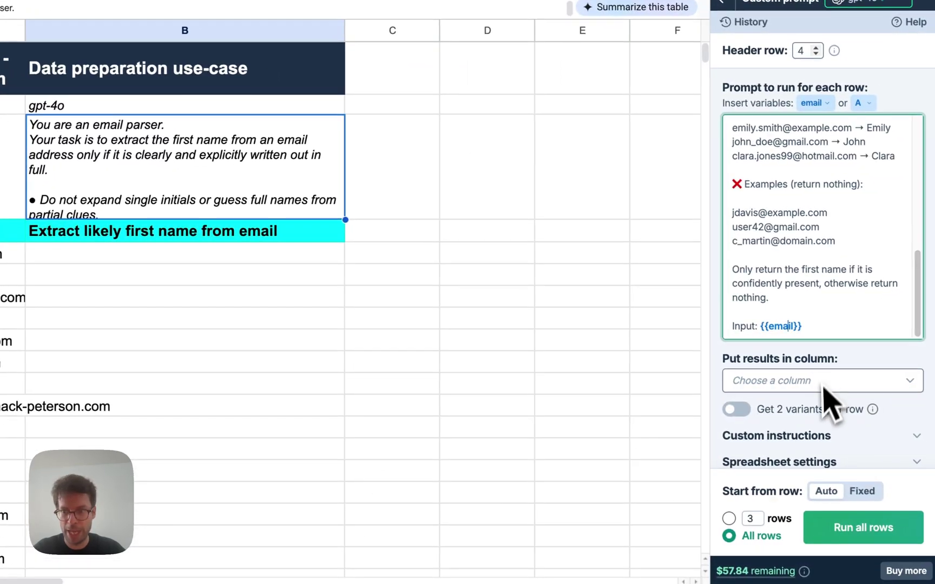
{"action": "left_click", "coordinate": [855, 393]}
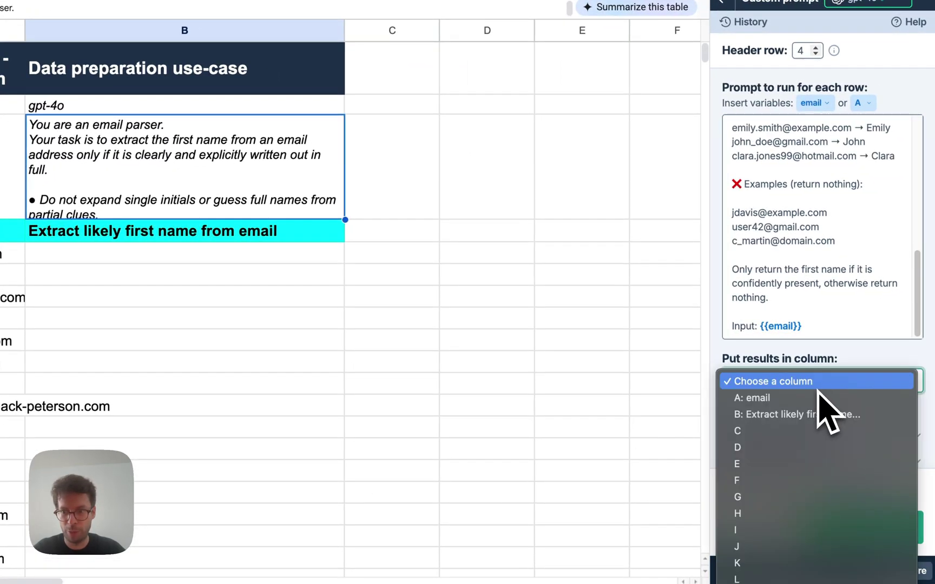
{"action": "left_click", "coordinate": [790, 417]}
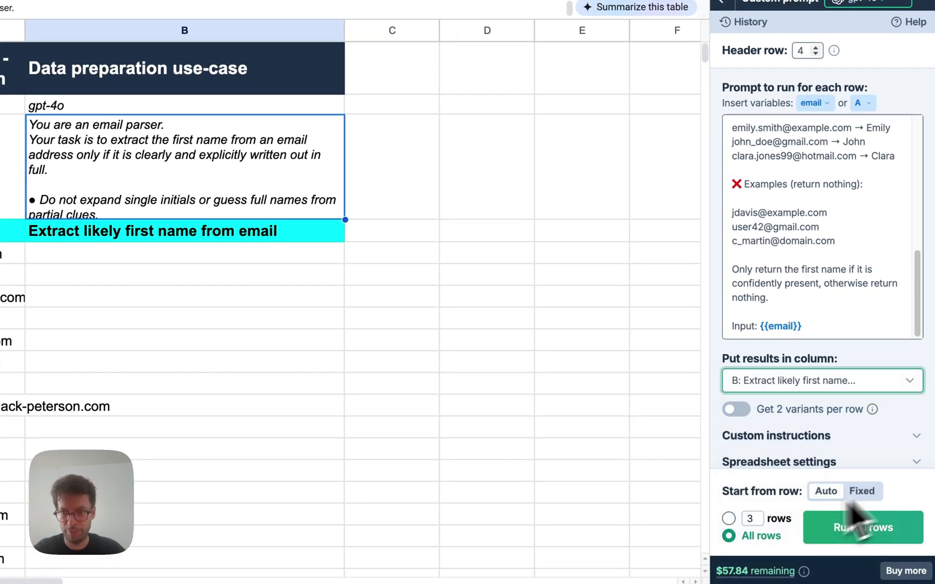
Step: Limit the custom prompt to 30 rows and run it
{"action": "scroll", "coordinate": [574, 501], "scroll_direction": "down", "scroll_amount": 15}
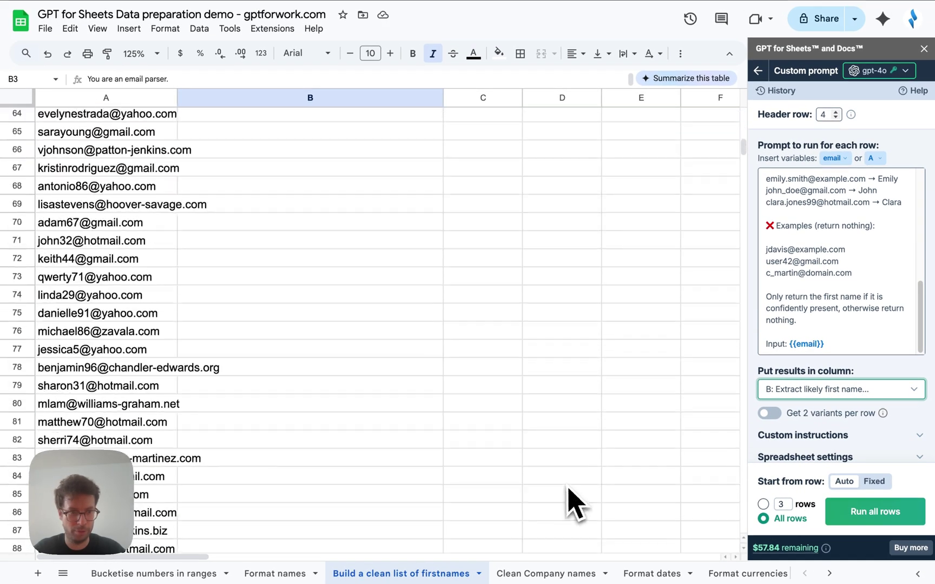
{"action": "scroll", "coordinate": [574, 501], "scroll_direction": "up", "scroll_amount": 20}
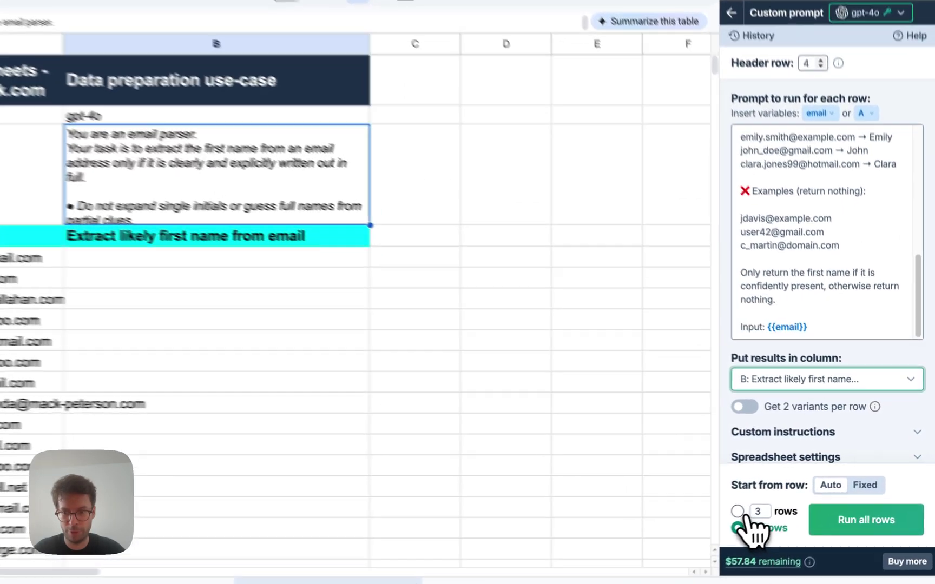
{"action": "left_click", "coordinate": [780, 505]}
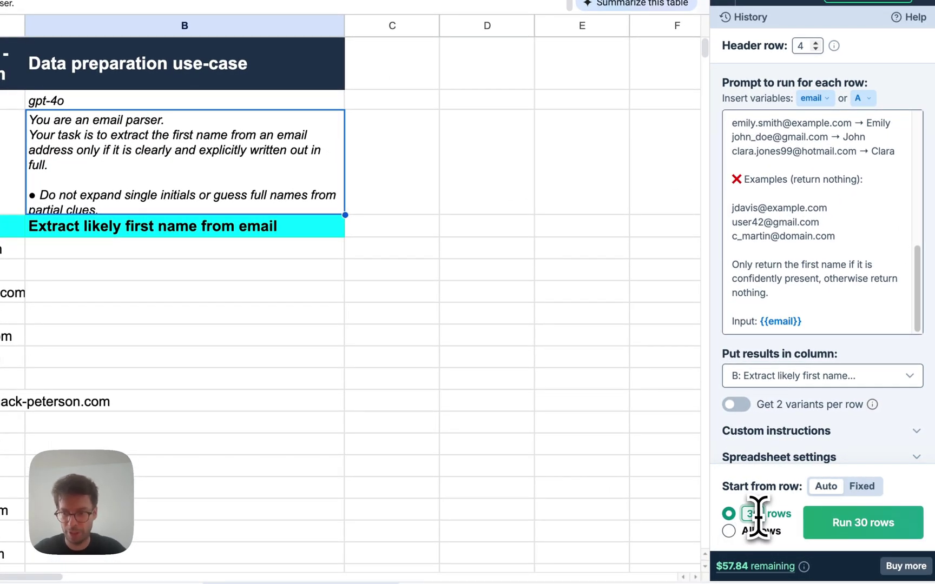
{"action": "type", "text": "0"}
{"action": "left_click", "coordinate": [890, 527]}
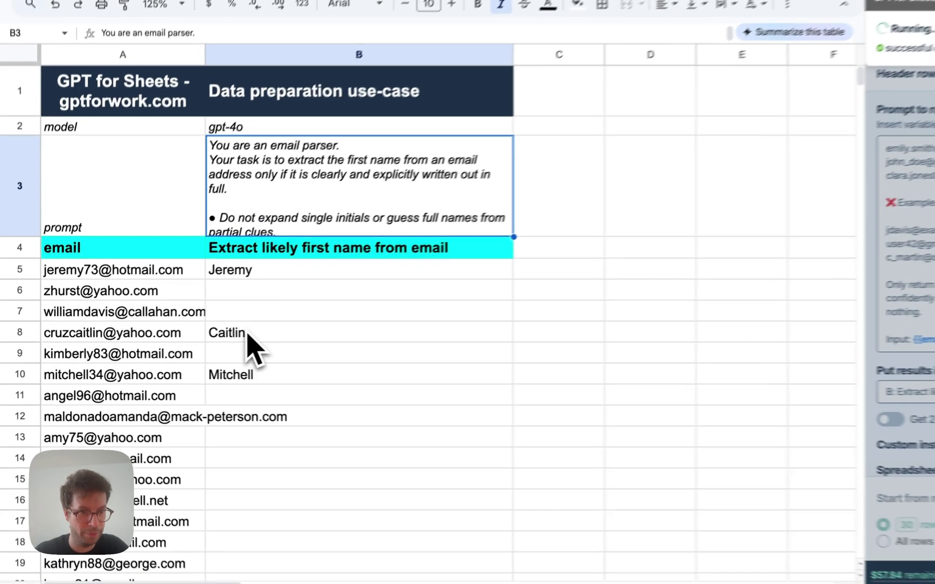
Step: Check extracted names like Caitlin, Mitchell, Jeremy, and blanks where emails show no clear name
{"action": "left_click", "coordinate": [210, 339]}
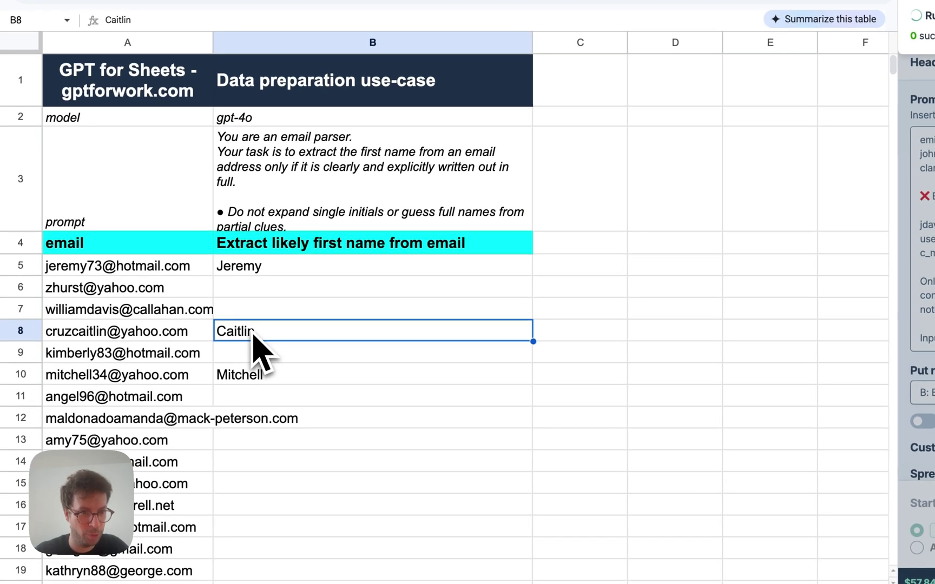
{"action": "left_click", "coordinate": [240, 383]}
{"action": "left_click", "coordinate": [257, 273]}
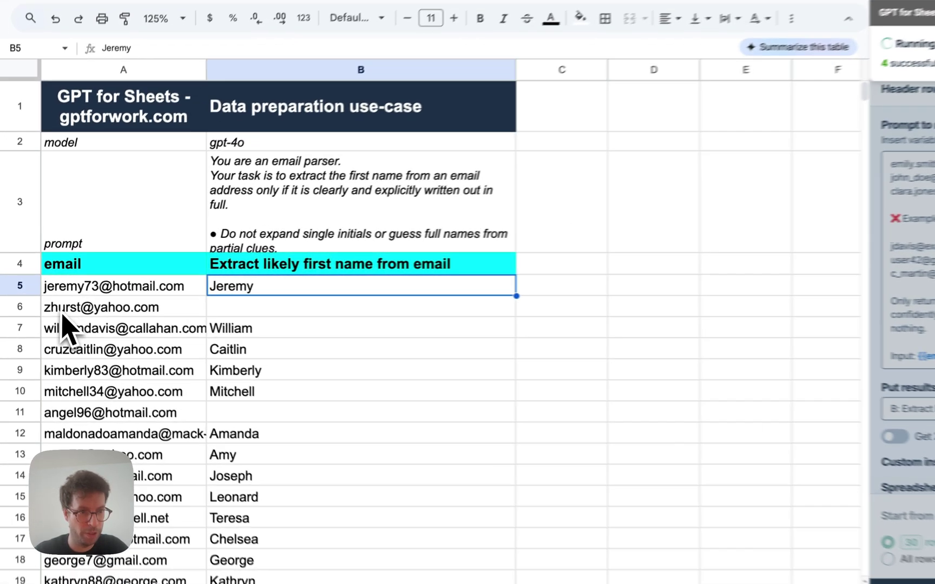
{"action": "left_click", "coordinate": [106, 308]}
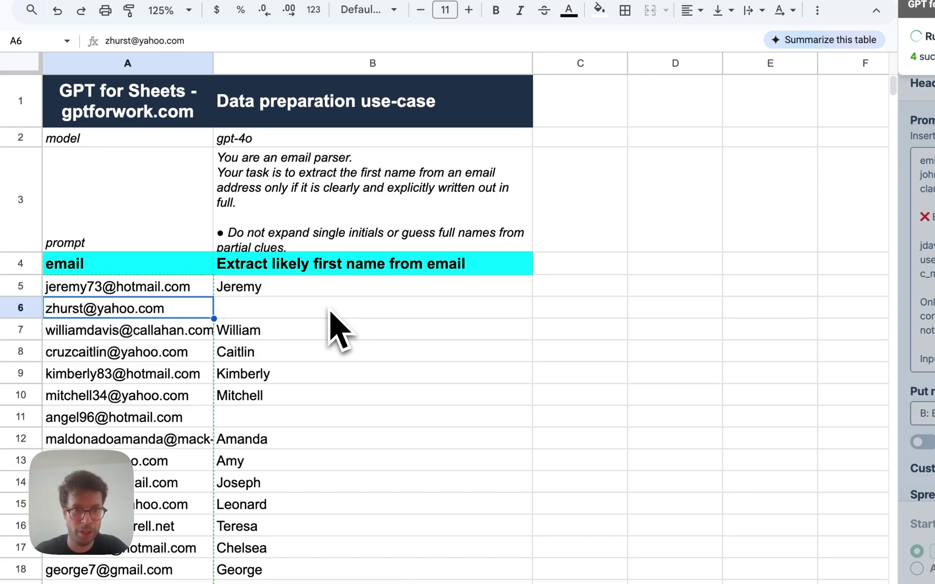
{"action": "left_click", "coordinate": [266, 313]}
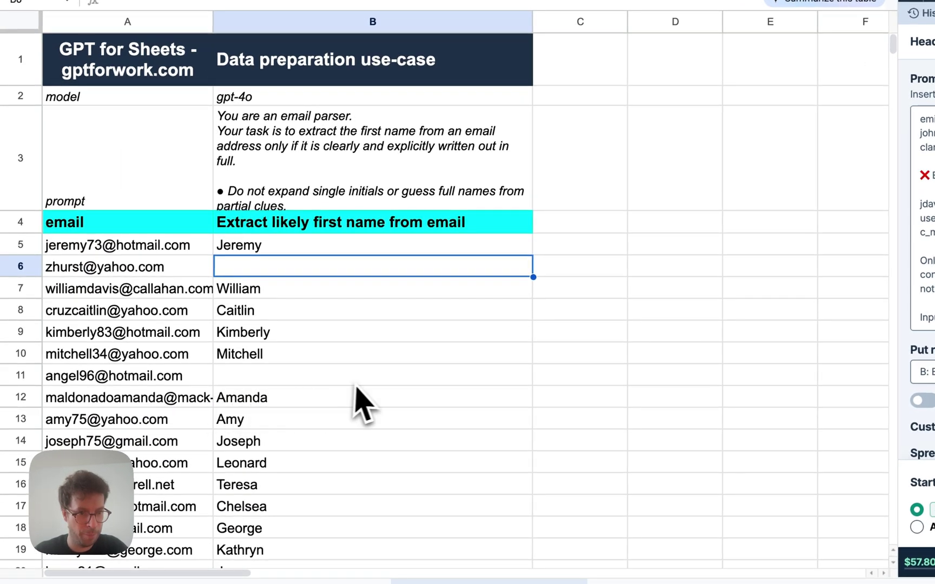
{"action": "left_click", "coordinate": [357, 381]}
{"action": "left_click", "coordinate": [82, 381]}
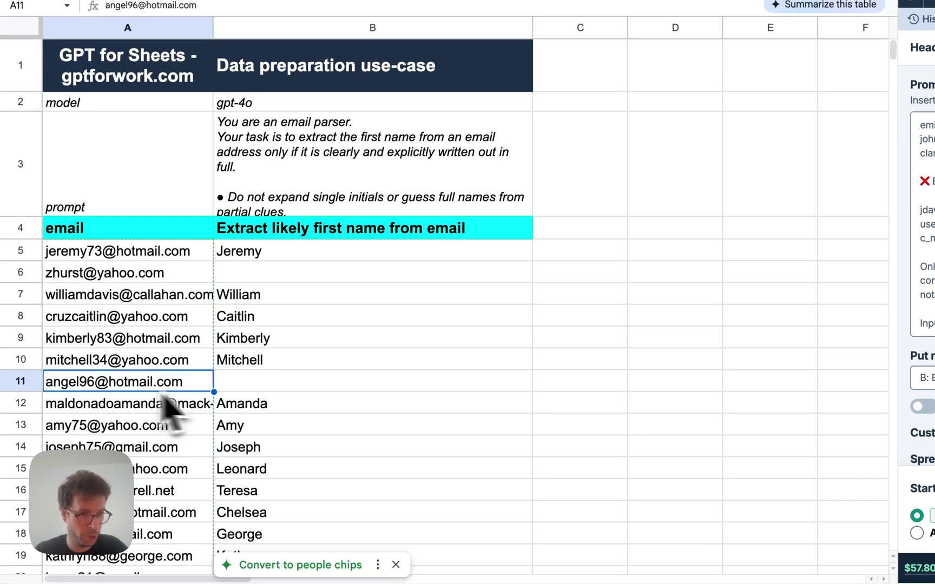
{"action": "scroll", "coordinate": [304, 393], "scroll_direction": "down", "scroll_amount": 3}
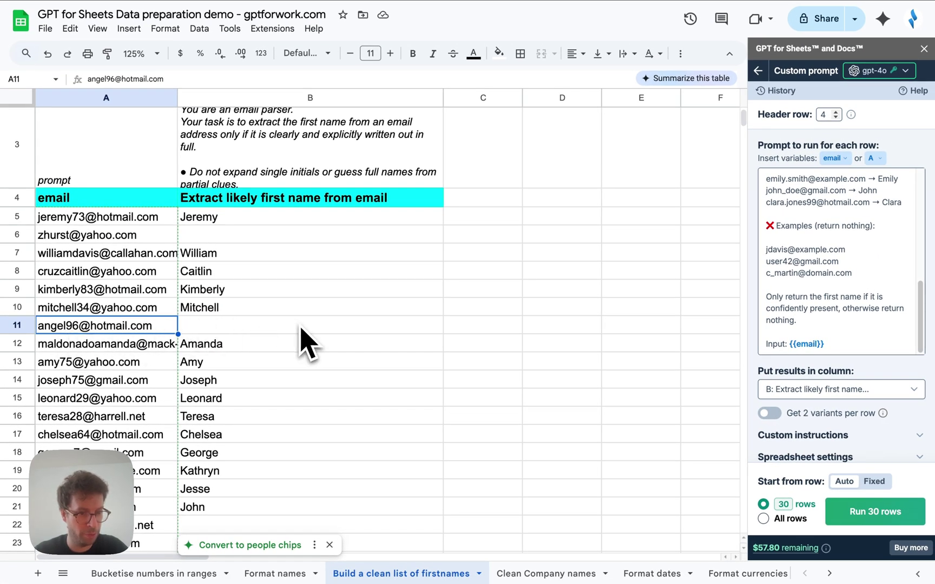
{"action": "scroll", "coordinate": [301, 327], "scroll_direction": "down", "scroll_amount": 5}
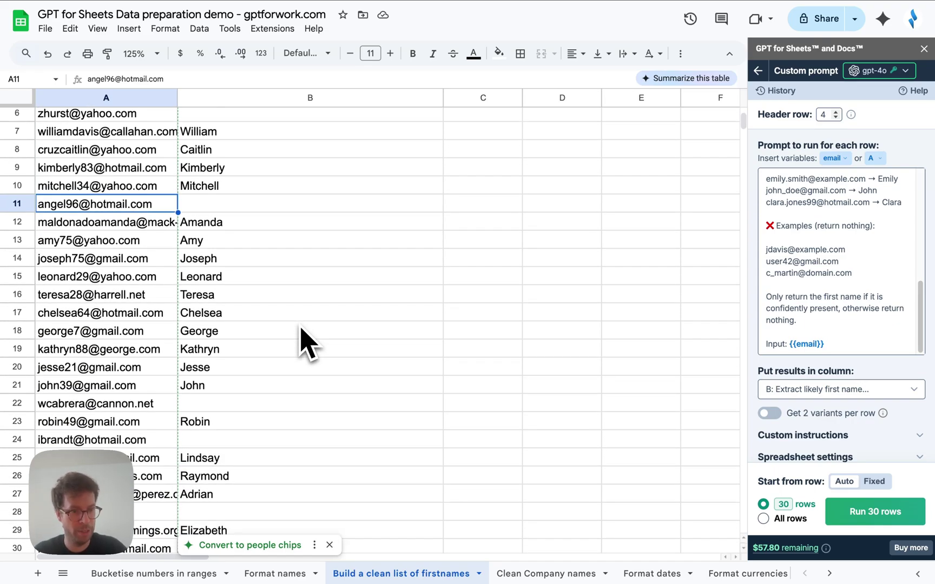
{"action": "scroll", "coordinate": [301, 328], "scroll_direction": "up", "scroll_amount": 2}
{"action": "scroll", "coordinate": [300, 328], "scroll_direction": "down", "scroll_amount": 9}
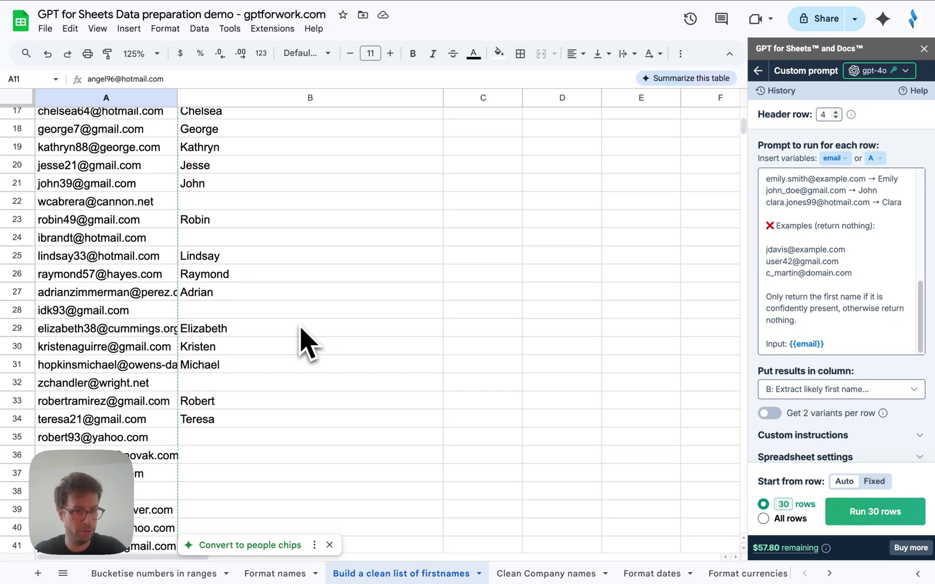
{"action": "scroll", "coordinate": [309, 344], "scroll_direction": "up", "scroll_amount": 1}
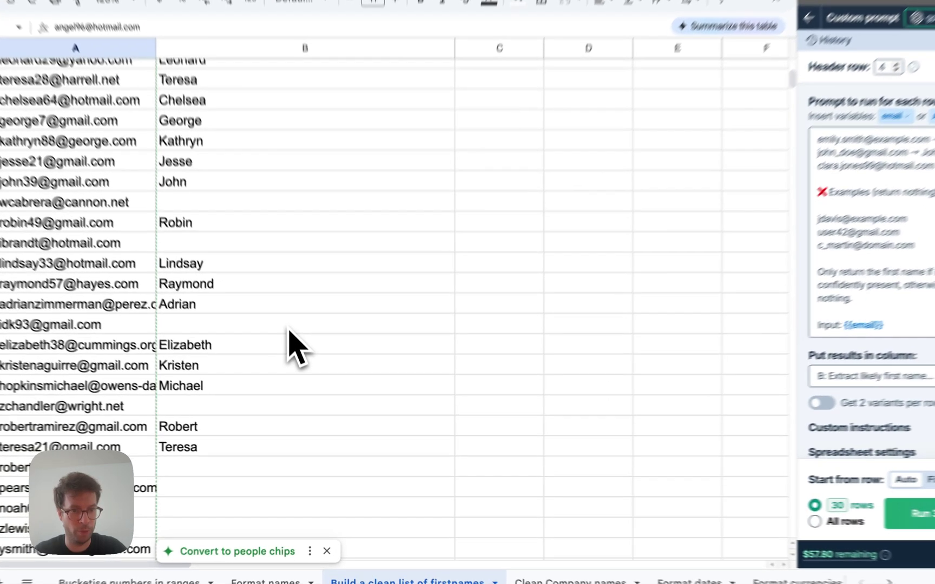
{"action": "left_click", "coordinate": [296, 348]}
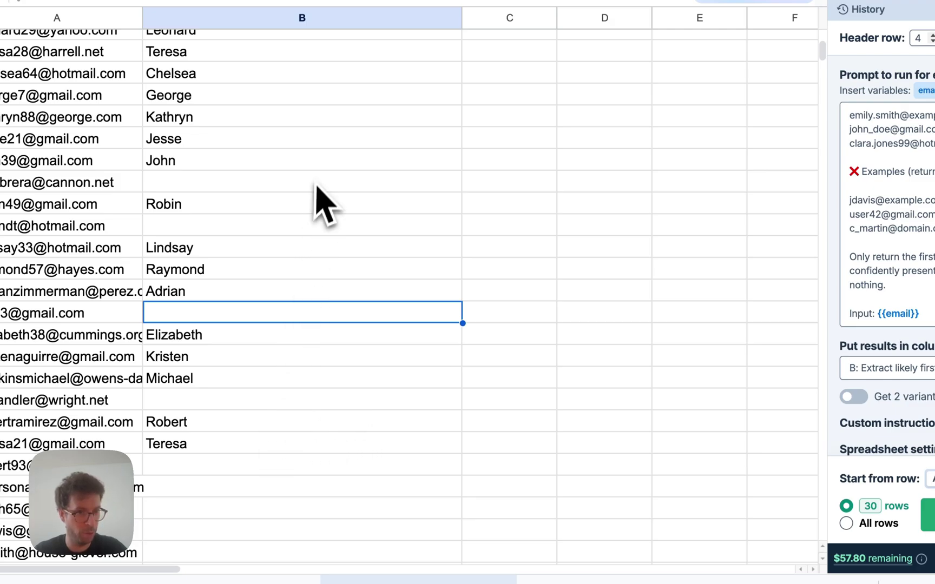
{"action": "scroll", "coordinate": [325, 190], "scroll_direction": "up", "scroll_amount": 10}
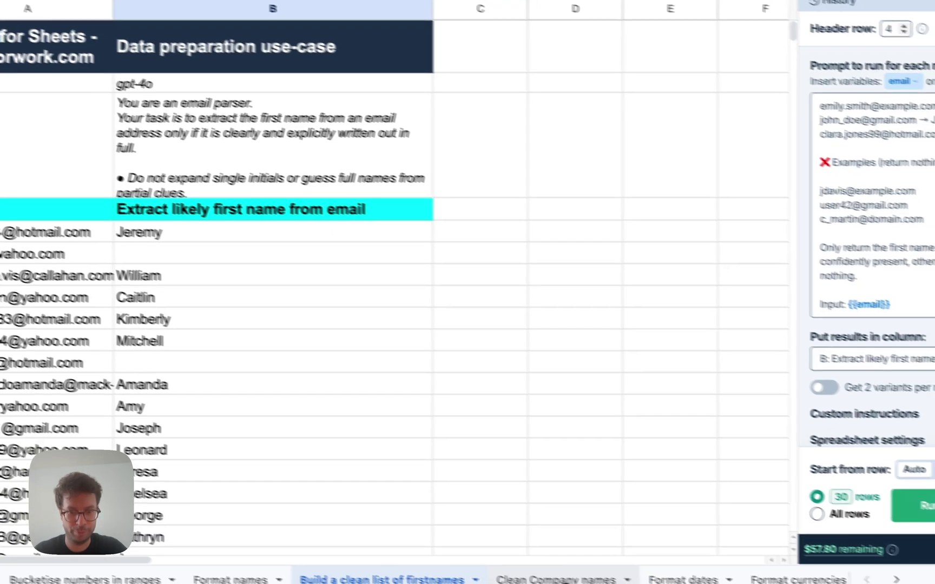
Step: On the Clean Company names sheet, clear the cleaned names from B5 downward
{"action": "left_click", "coordinate": [546, 576]}
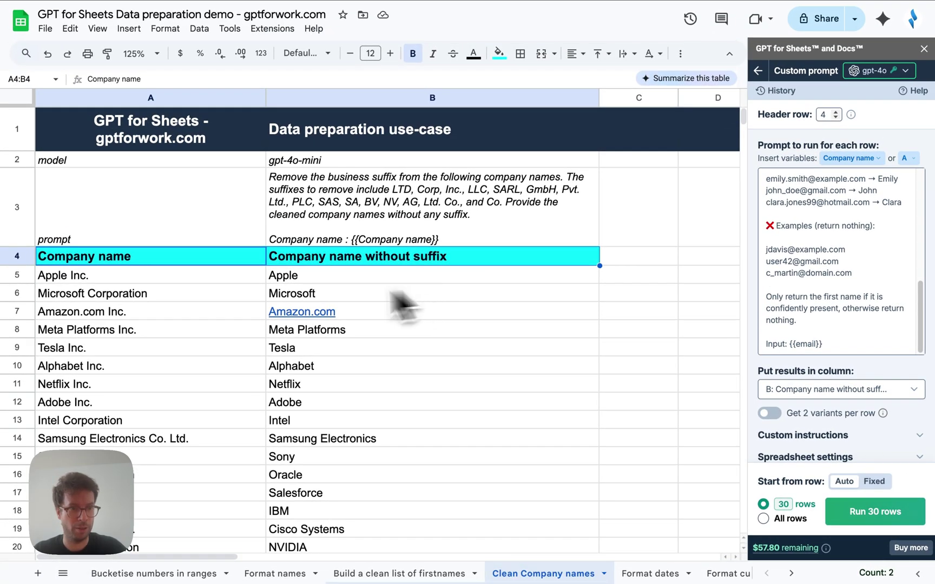
{"action": "scroll", "coordinate": [175, 416], "scroll_direction": "down", "scroll_amount": 5}
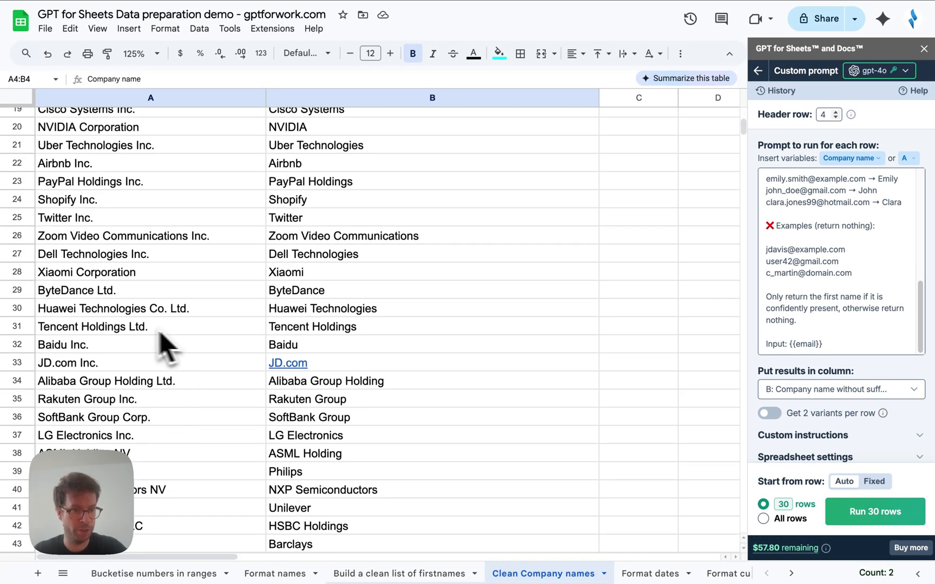
{"action": "scroll", "coordinate": [269, 379], "scroll_direction": "up", "scroll_amount": 5}
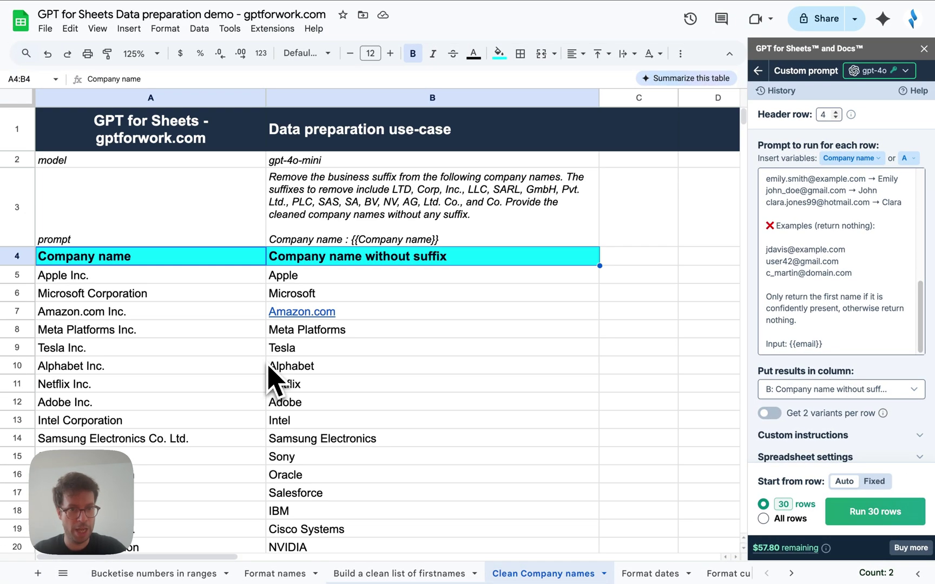
{"action": "left_click", "coordinate": [422, 277]}
{"action": "key", "text": "ctrl+shift+Down"}
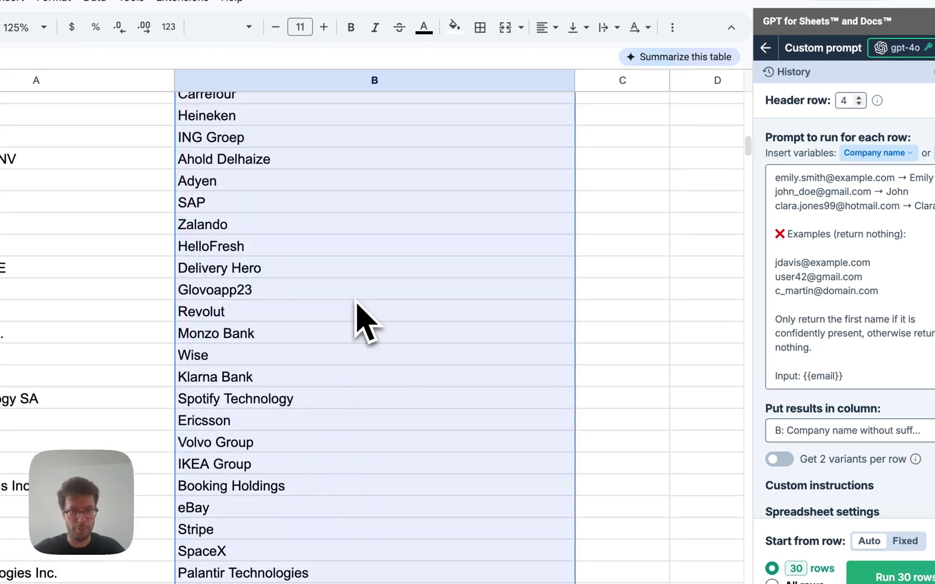
{"action": "key", "text": "Delete"}
{"action": "key", "text": "ctrl+Up"}
Step: Replace the add-on's first-name prompt with the suffix-removal prompt copied from B3
{"action": "left_click", "coordinate": [369, 212]}
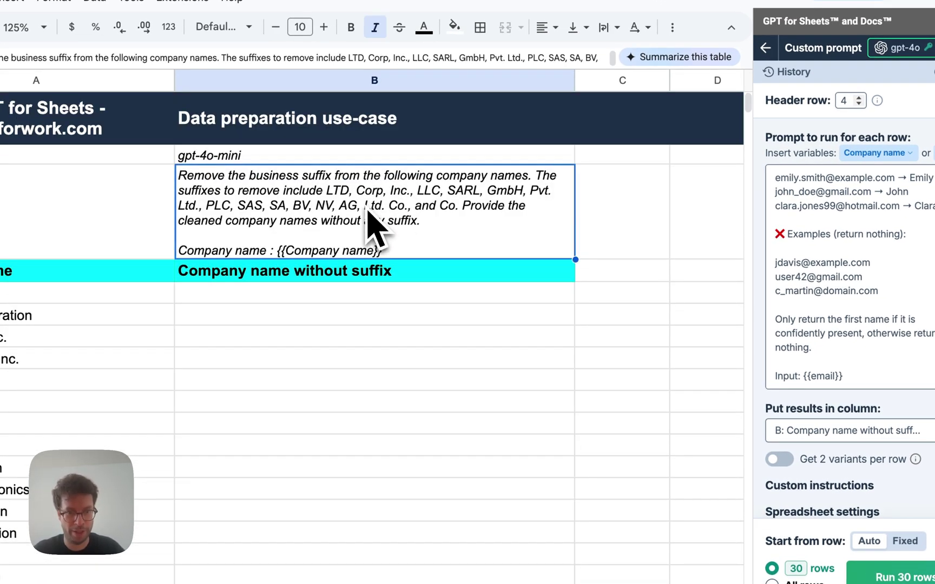
{"action": "key", "text": "ctrl+c"}
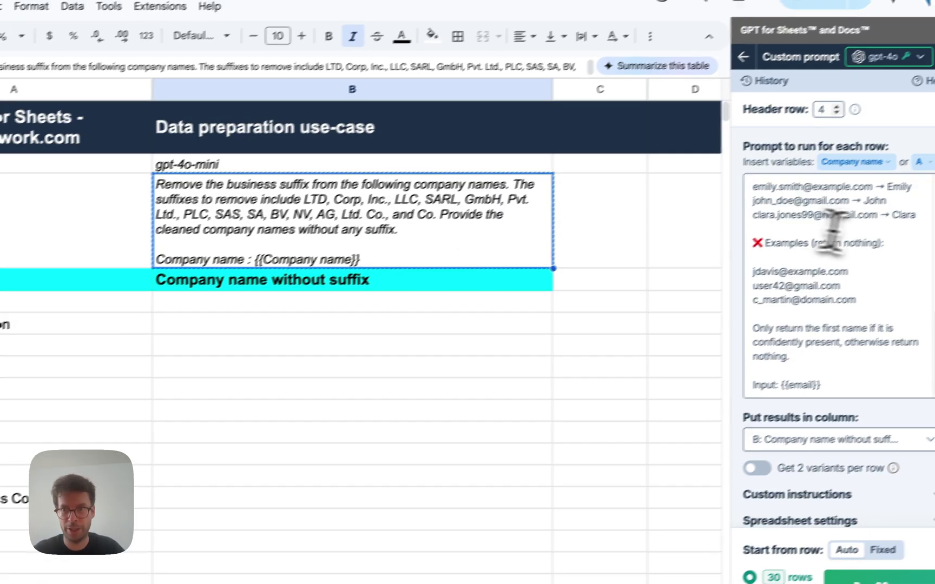
{"action": "left_click", "coordinate": [860, 211]}
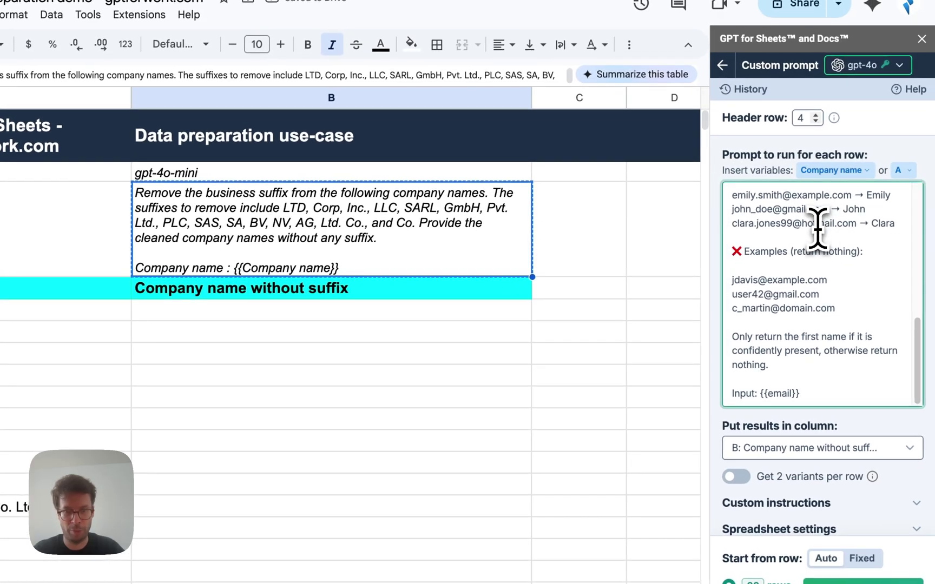
{"action": "key", "text": "ctrl+a"}
{"action": "key", "text": "BackSpace"}
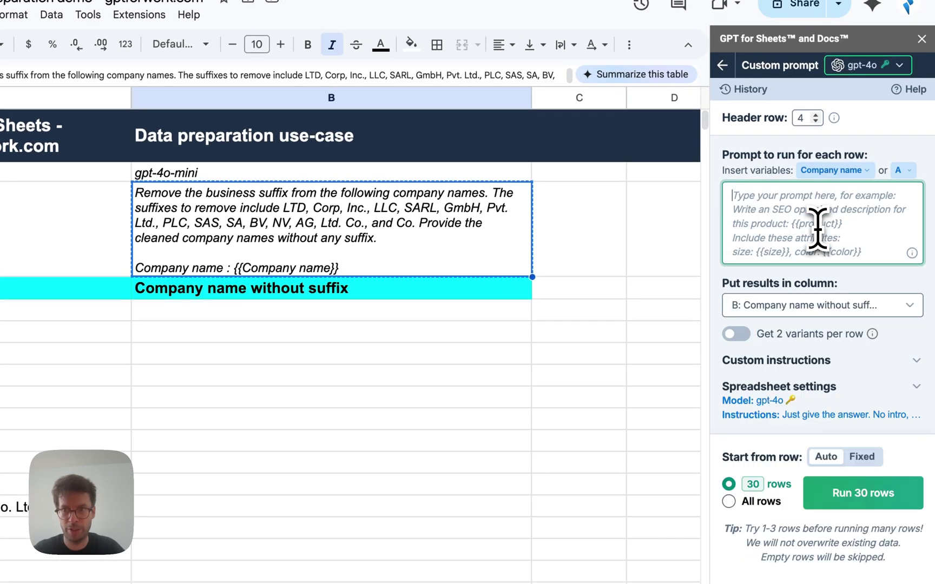
{"action": "key", "text": "ctrl+v"}
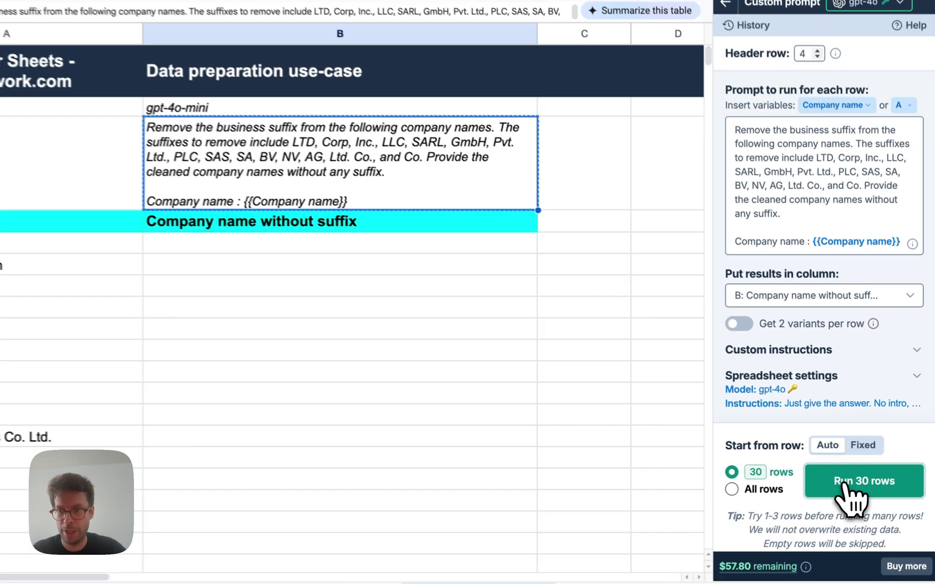
Step: Run the suffix-stripping prompt on 30 rows, check the Meta Platforms result, then open Format dates
{"action": "left_click", "coordinate": [858, 471]}
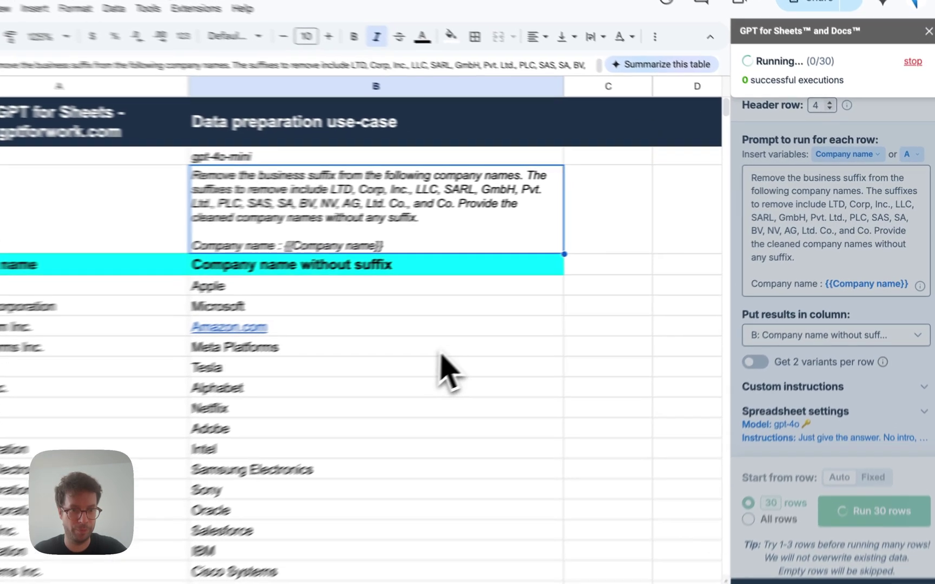
{"action": "left_click", "coordinate": [425, 330]}
{"action": "scroll", "coordinate": [422, 405], "scroll_direction": "down", "scroll_amount": 10}
{"action": "scroll", "coordinate": [413, 367], "scroll_direction": "down", "scroll_amount": 5}
{"action": "scroll", "coordinate": [412, 367], "scroll_direction": "up", "scroll_amount": 15}
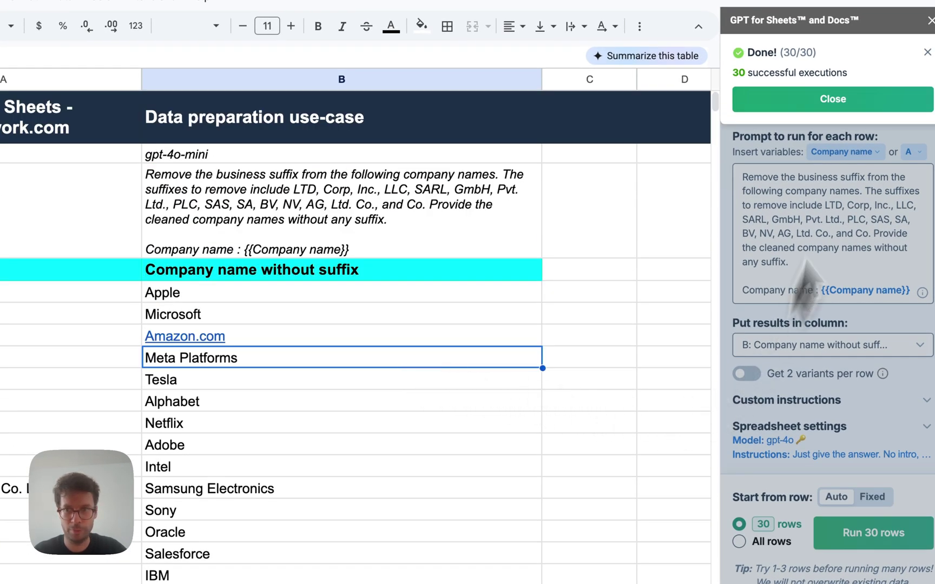
{"action": "left_click", "coordinate": [866, 100]}
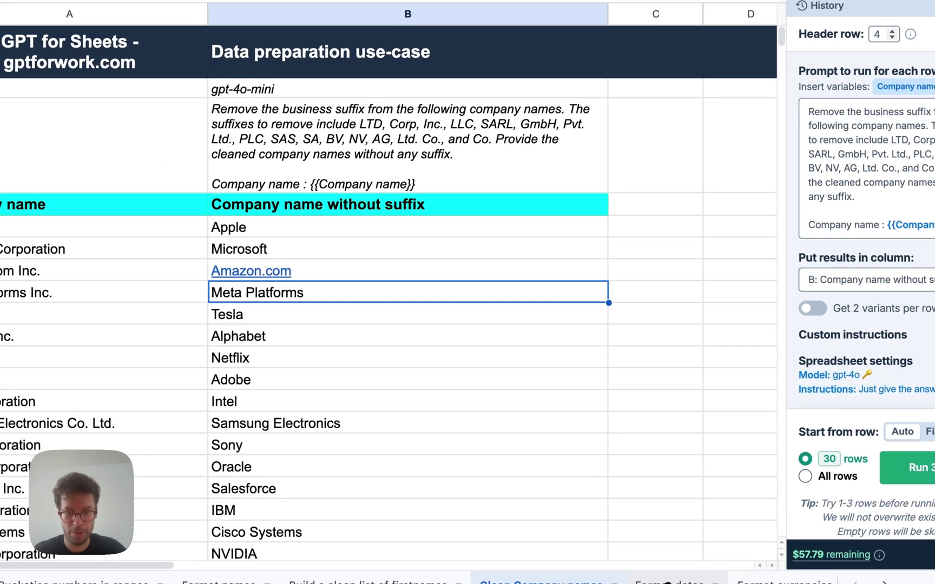
{"action": "left_click", "coordinate": [665, 581]}
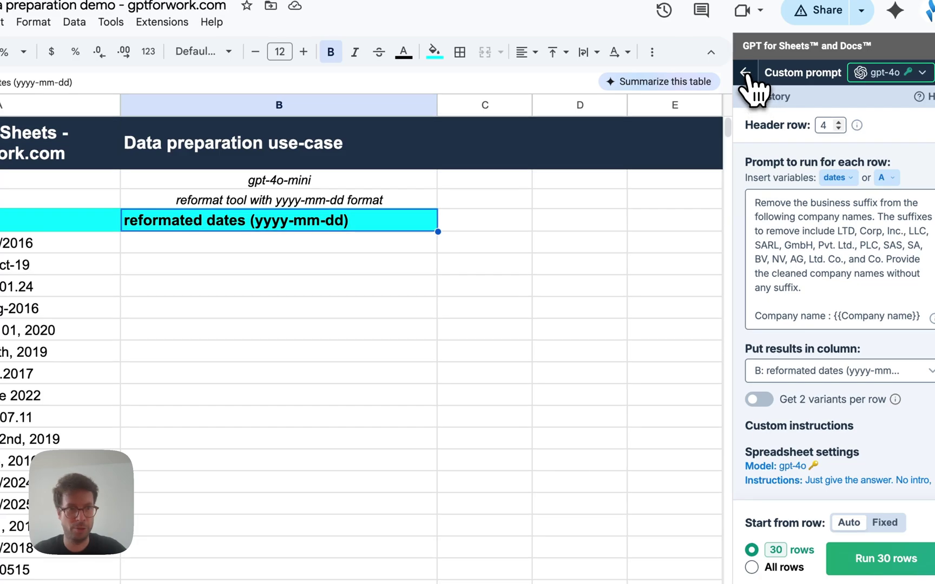
Step: Configure Reformat to convert A: dates to yyyy-mm-dd into column B, limited to 3 rows
{"action": "left_click", "coordinate": [762, 65]}
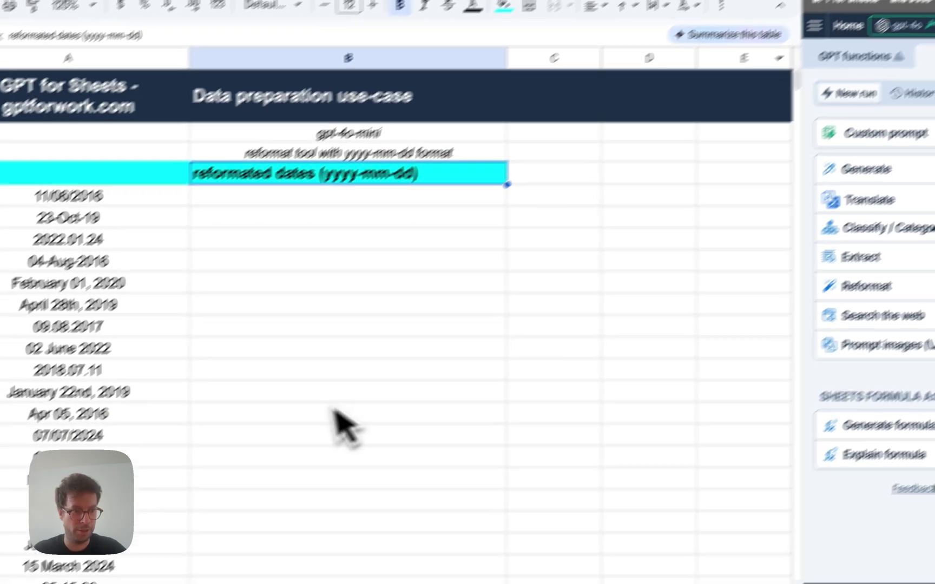
{"action": "scroll", "coordinate": [344, 428], "scroll_direction": "down", "scroll_amount": 15}
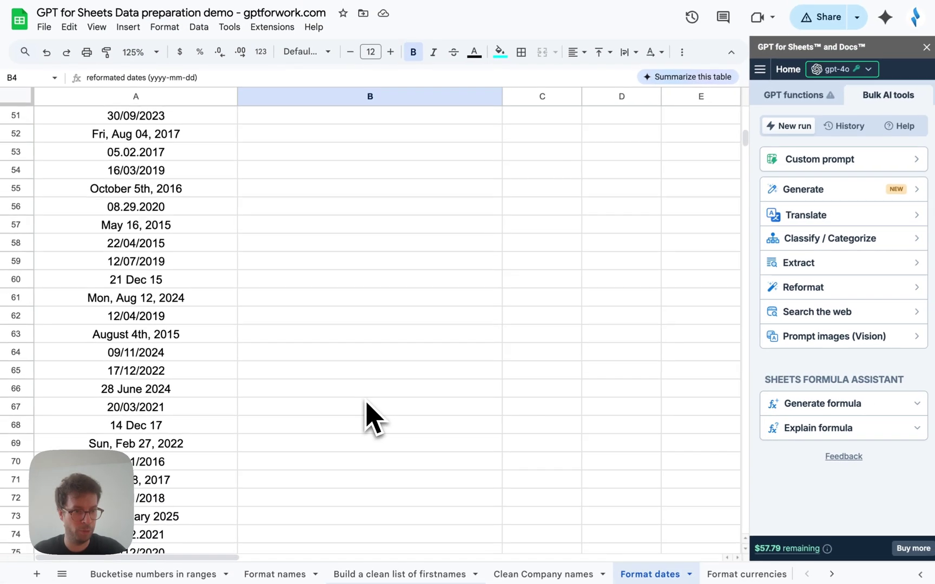
{"action": "scroll", "coordinate": [373, 422], "scroll_direction": "up", "scroll_amount": 15}
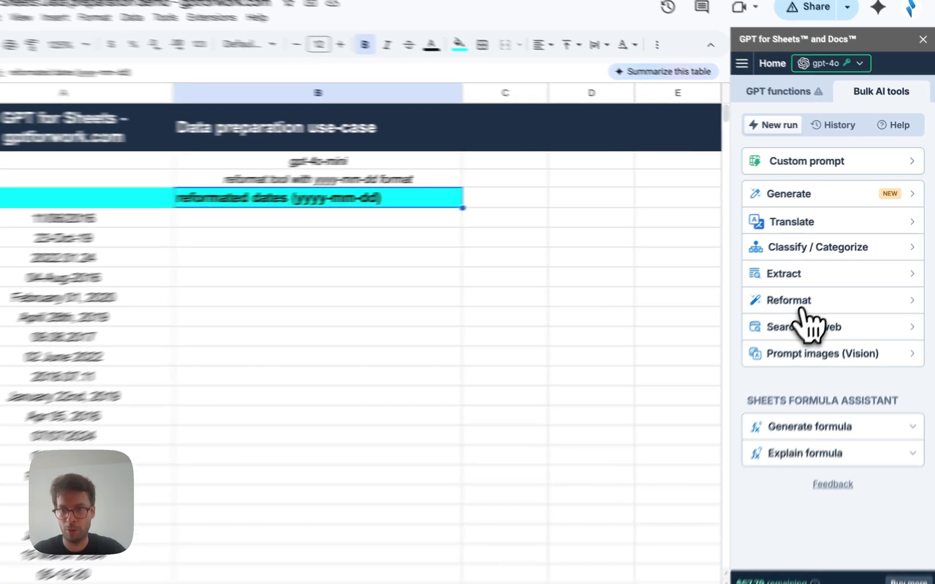
{"action": "left_click", "coordinate": [801, 310]}
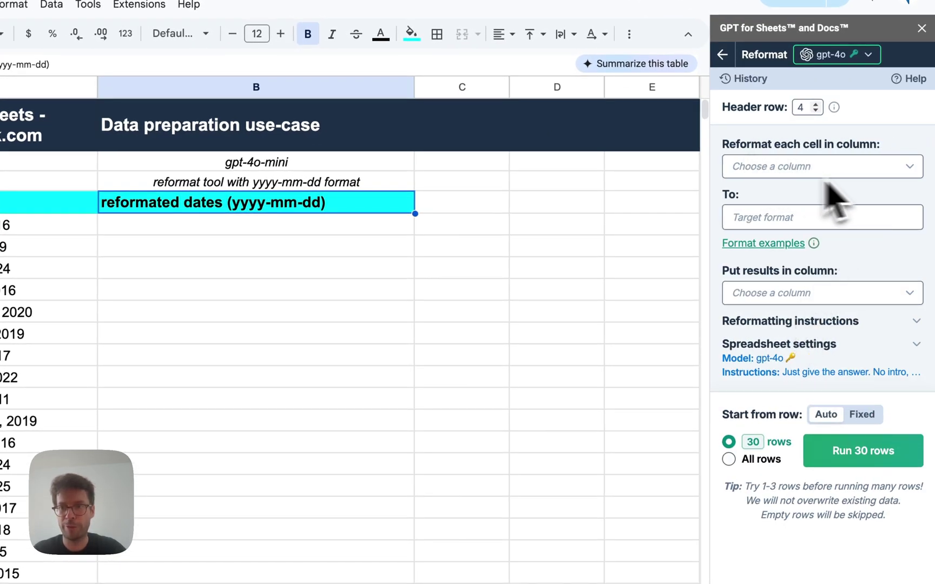
{"action": "left_click", "coordinate": [790, 172]}
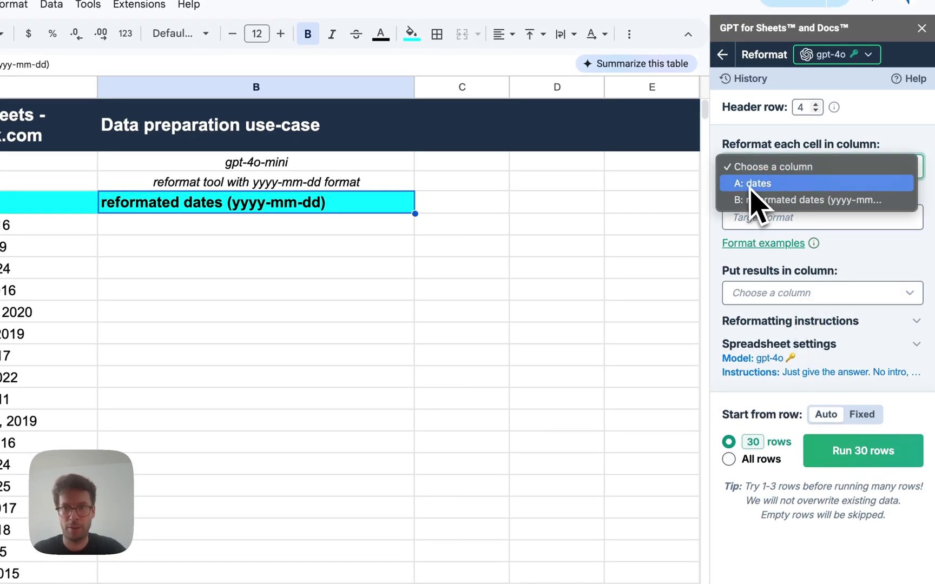
{"action": "left_click", "coordinate": [755, 202]}
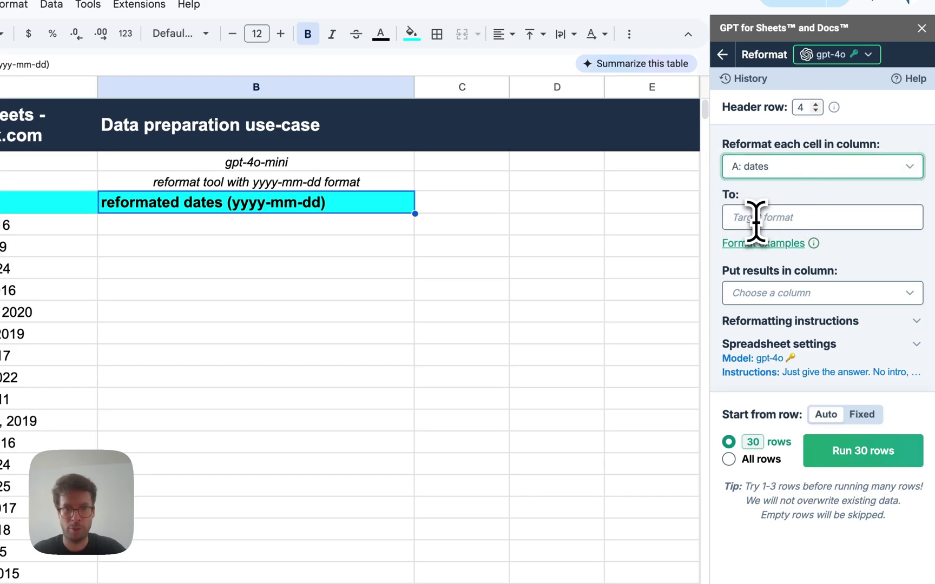
{"action": "left_click", "coordinate": [758, 219]}
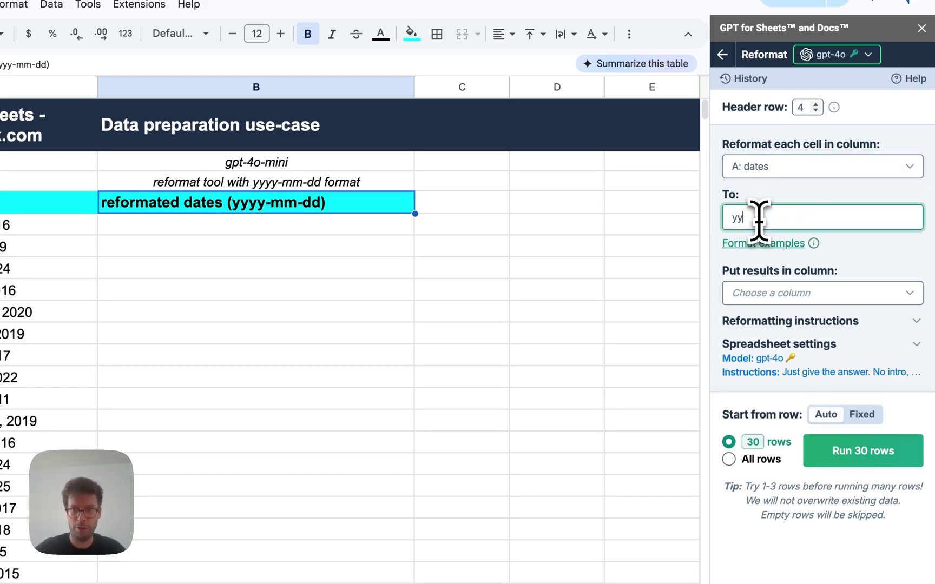
{"action": "type", "text": "yyyy-mm-dd"}
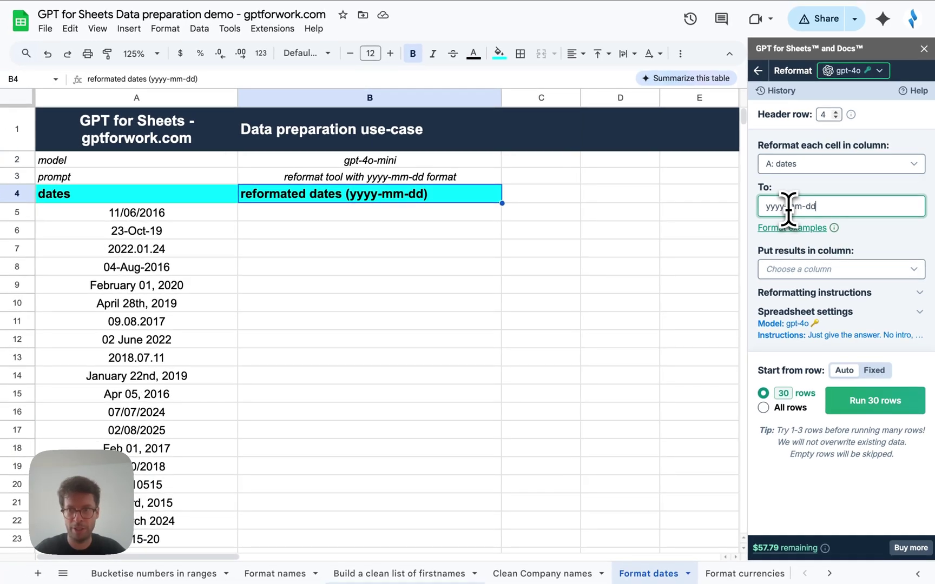
{"action": "left_click", "coordinate": [842, 275]}
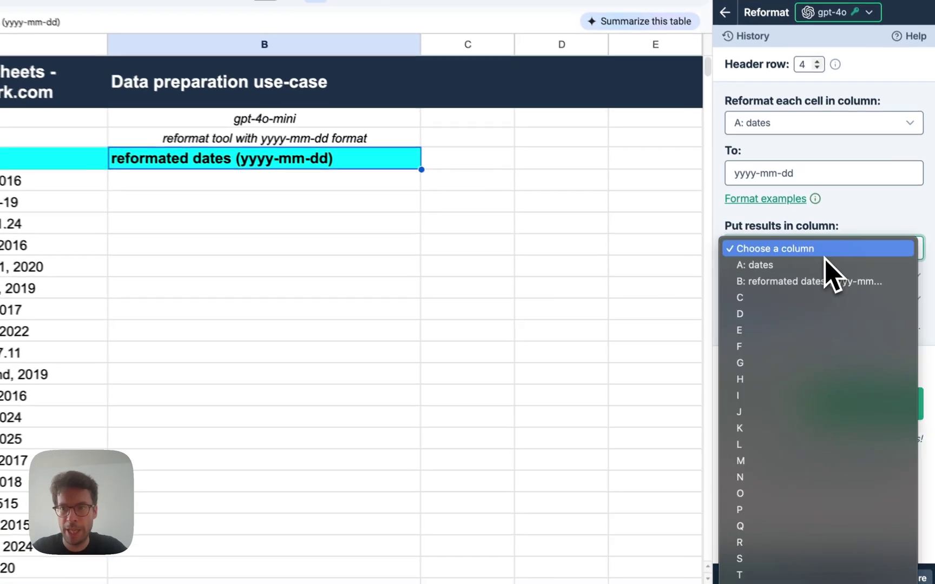
{"action": "left_click", "coordinate": [831, 315]}
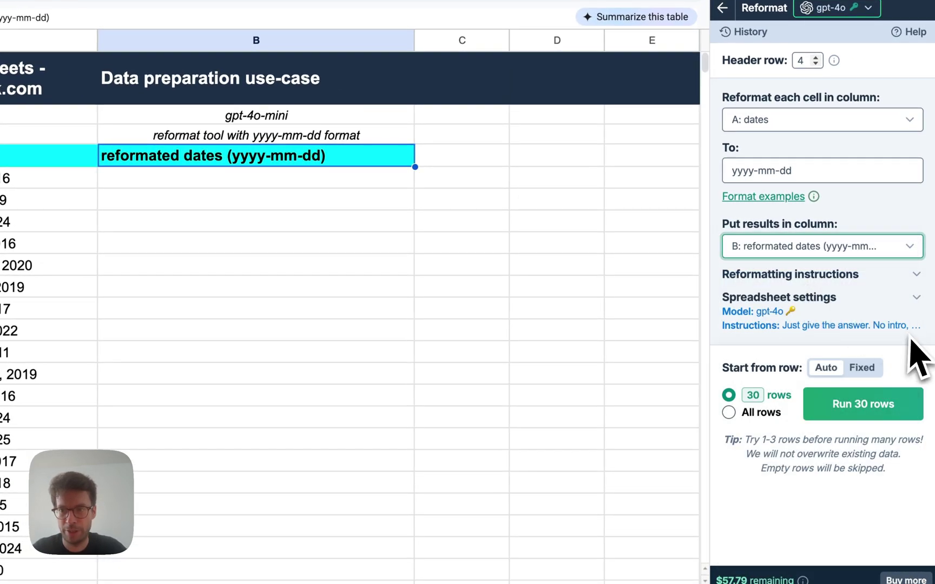
{"action": "left_click", "coordinate": [757, 395]}
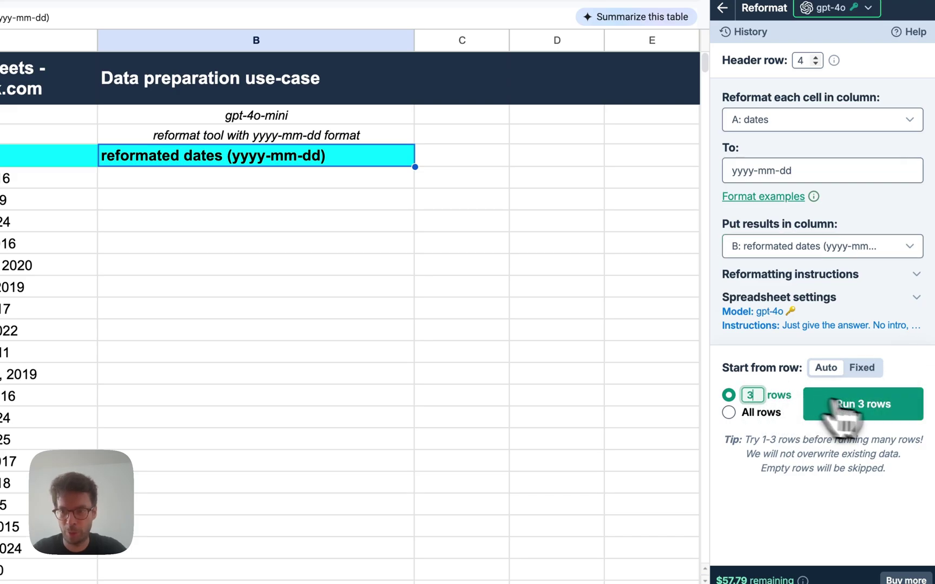
Step: Test the reformat on 3 rows, confirming 2016-11-06, 2019-10-23 and 2022-01-24 in column B
{"action": "left_click", "coordinate": [864, 409]}
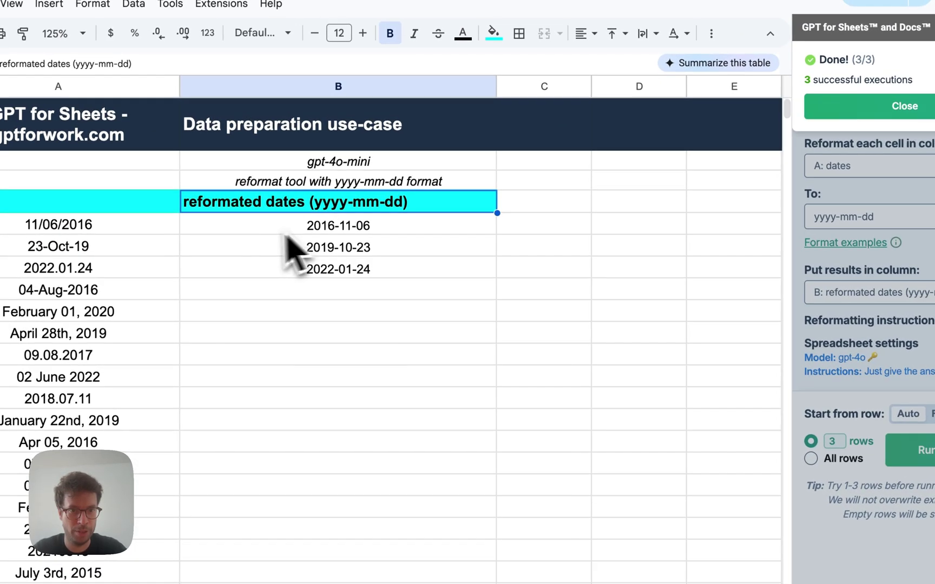
{"action": "left_click", "coordinate": [306, 221]}
{"action": "left_click", "coordinate": [379, 251]}
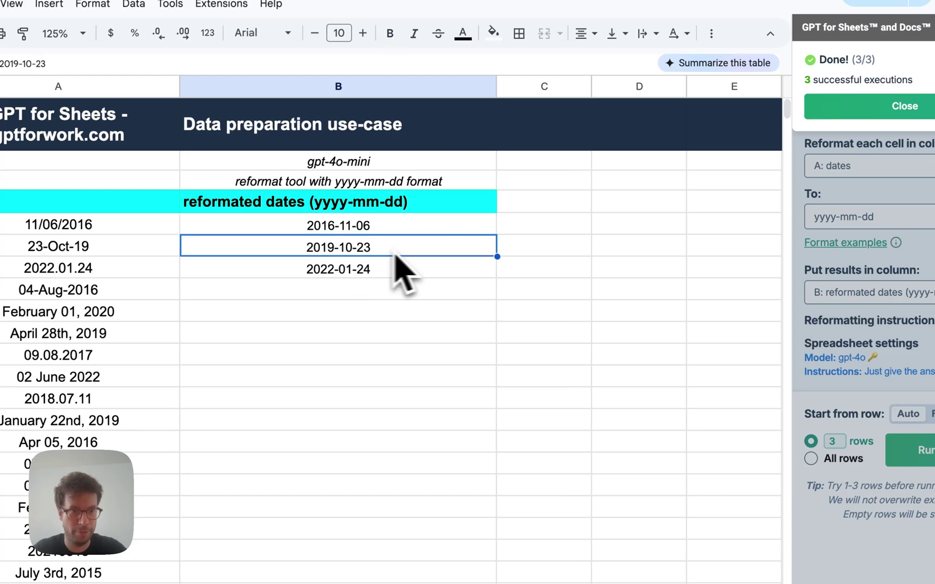
{"action": "left_click", "coordinate": [401, 273]}
{"action": "left_click", "coordinate": [857, 106]}
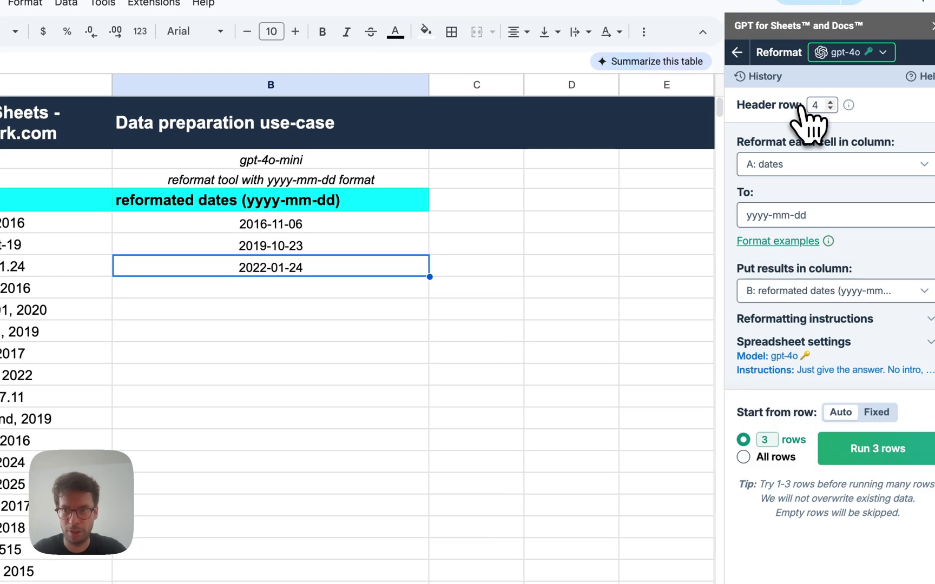
{"action": "left_click", "coordinate": [802, 323]}
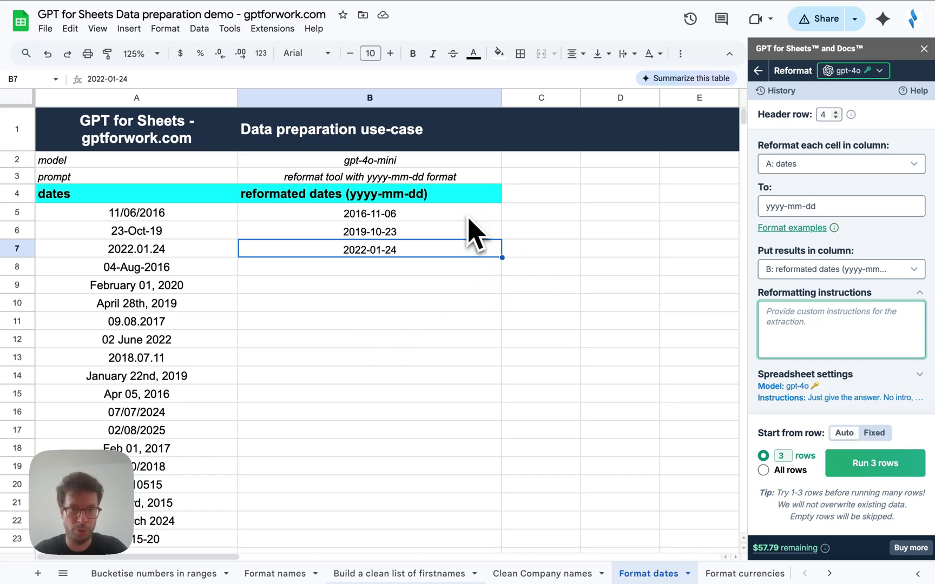
Step: Run the date reformat on all 50 rows and review the converted dates
{"action": "left_click", "coordinate": [787, 469]}
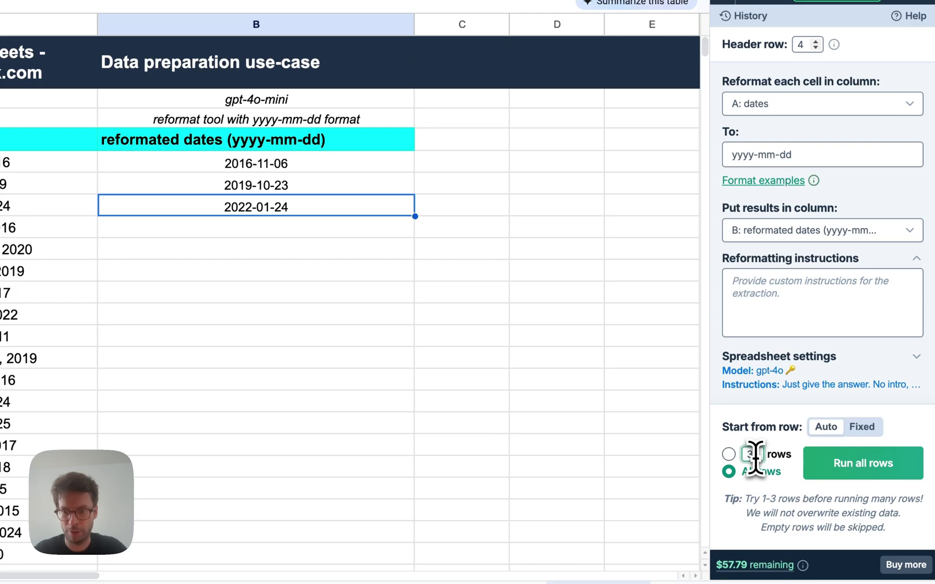
{"action": "left_click", "coordinate": [753, 455]}
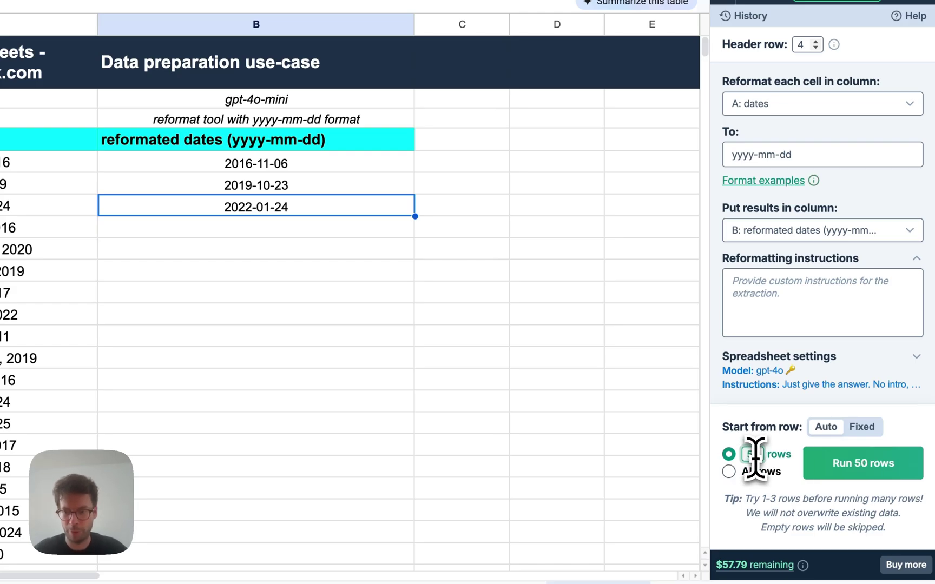
{"action": "left_click", "coordinate": [876, 470]}
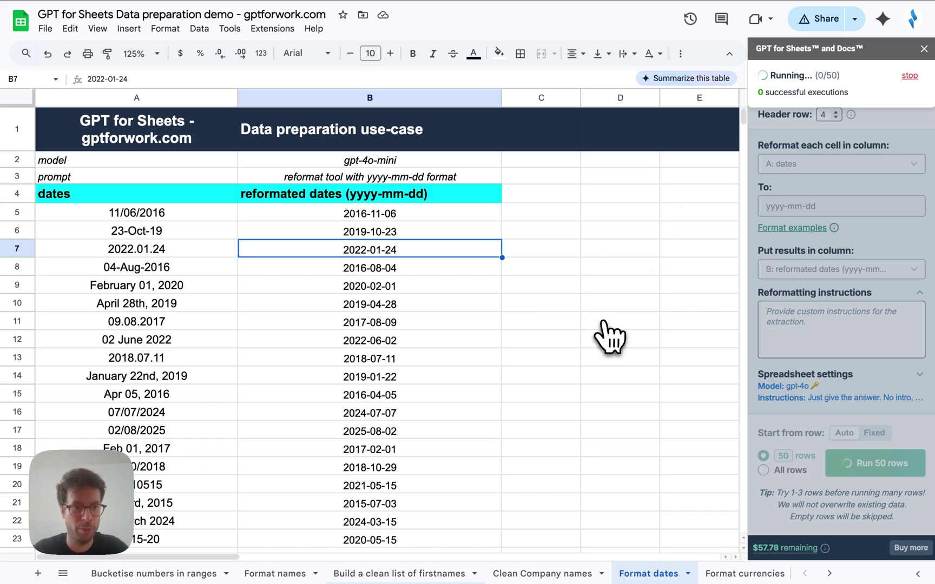
{"action": "scroll", "coordinate": [643, 333], "scroll_direction": "down", "scroll_amount": 3}
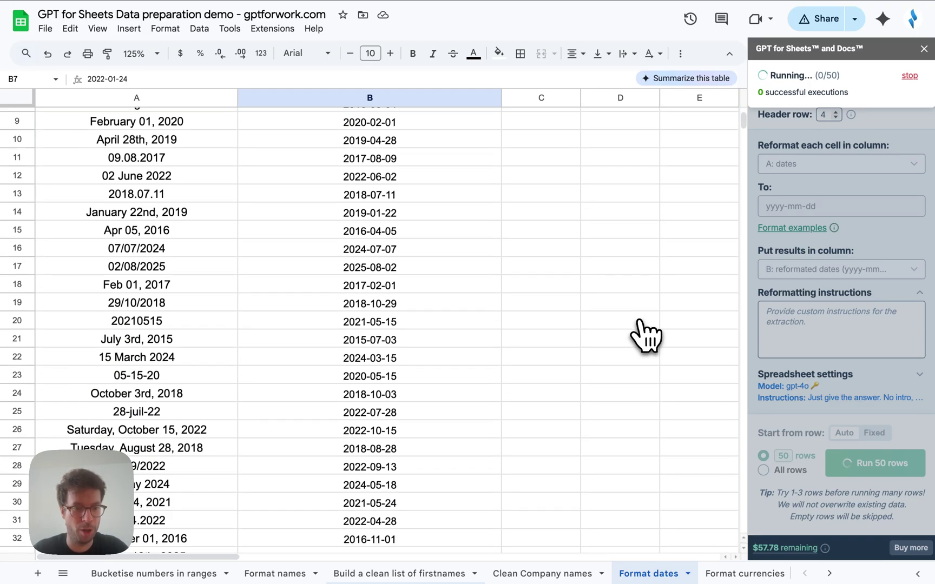
{"action": "scroll", "coordinate": [496, 356], "scroll_direction": "down", "scroll_amount": 4}
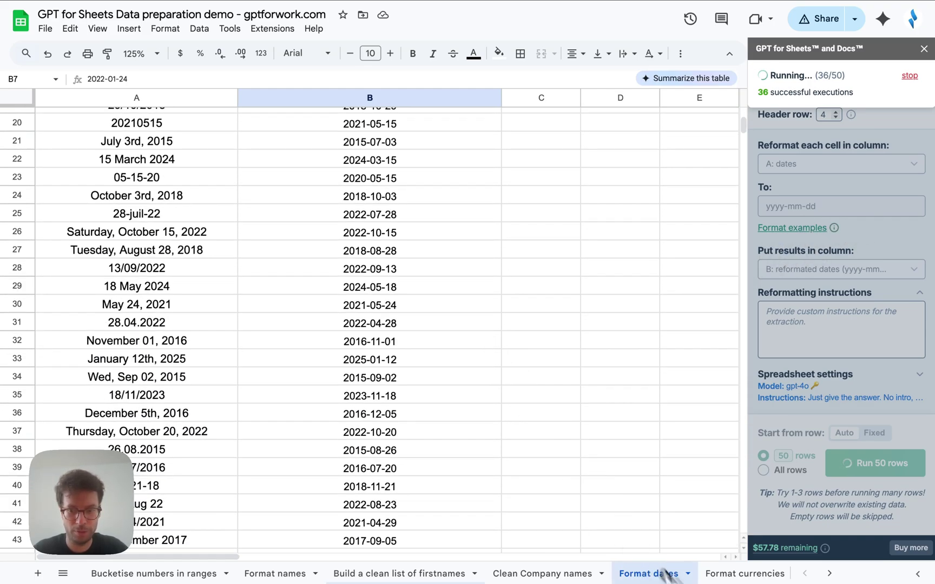
{"action": "scroll", "coordinate": [670, 577], "scroll_direction": "right", "scroll_amount": 3}
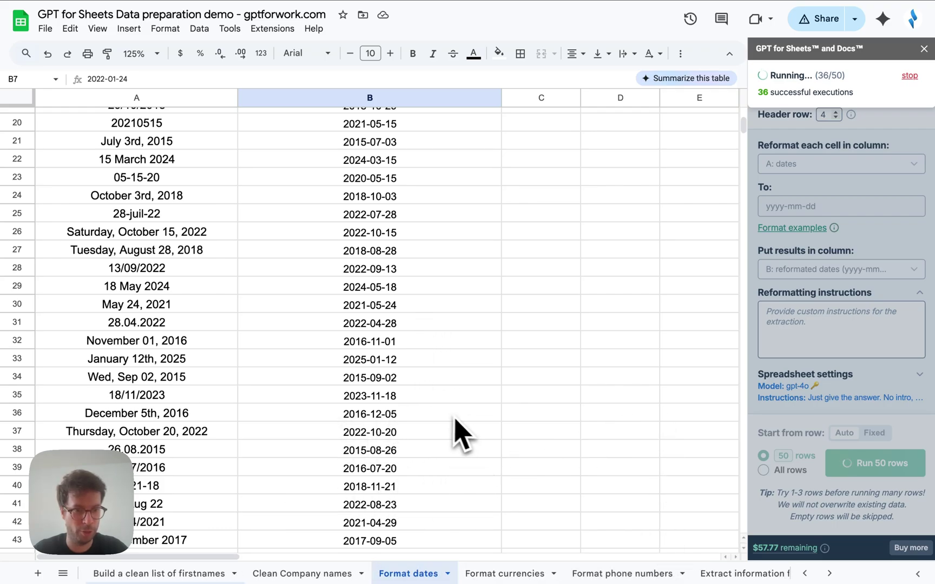
{"action": "scroll", "coordinate": [428, 196], "scroll_direction": "up", "scroll_amount": 7}
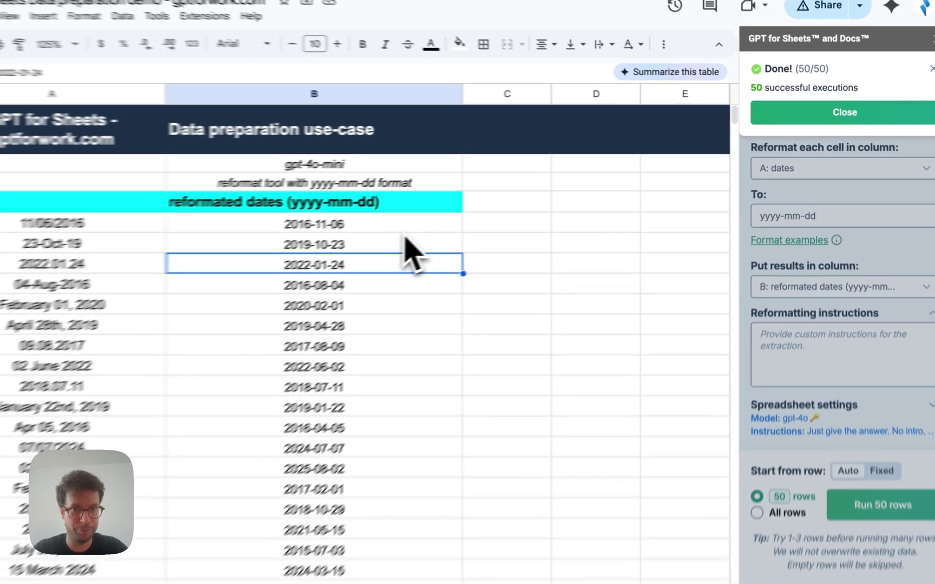
Step: Keep gpt-4o as the model and switch to the Format currencies sheet
{"action": "left_click", "coordinate": [428, 213]}
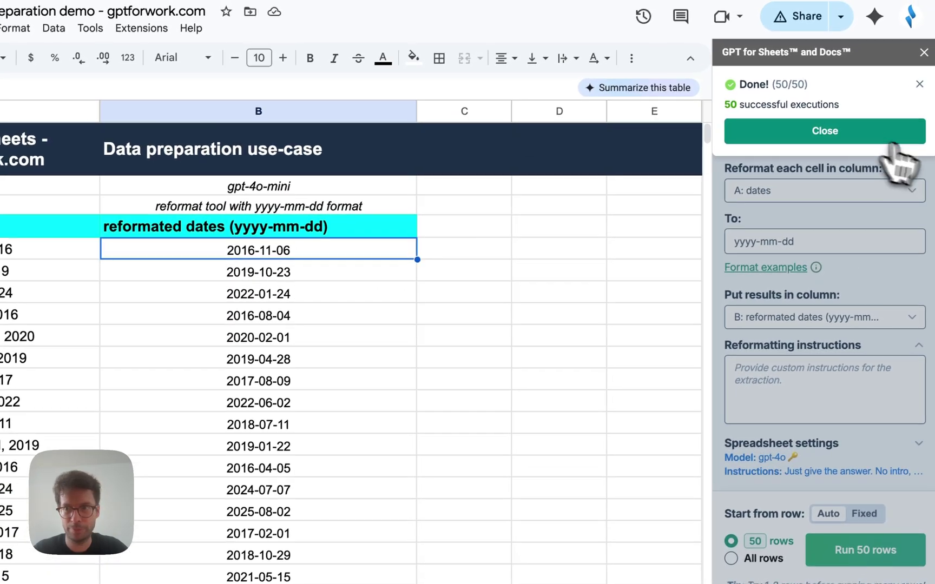
{"action": "left_click", "coordinate": [836, 136]}
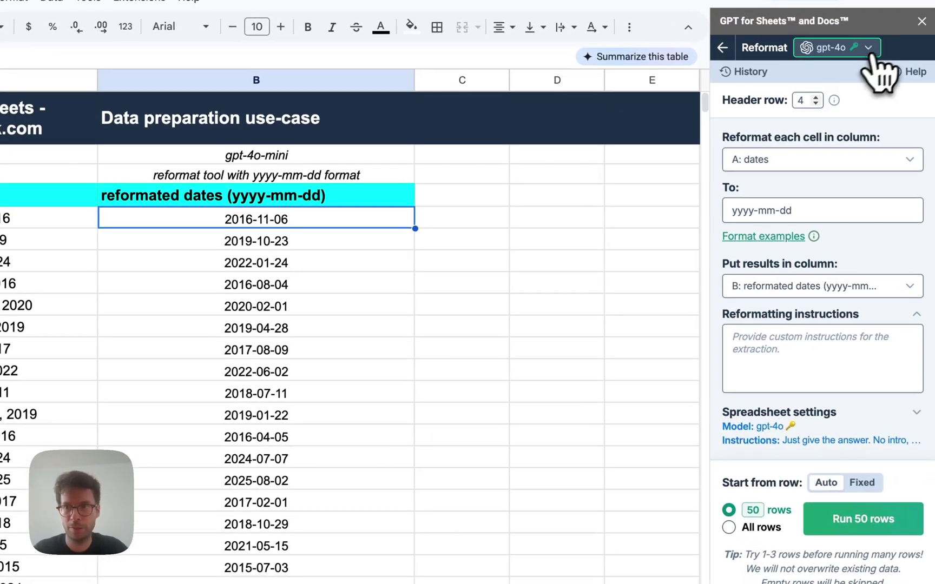
{"action": "left_click", "coordinate": [899, 61]}
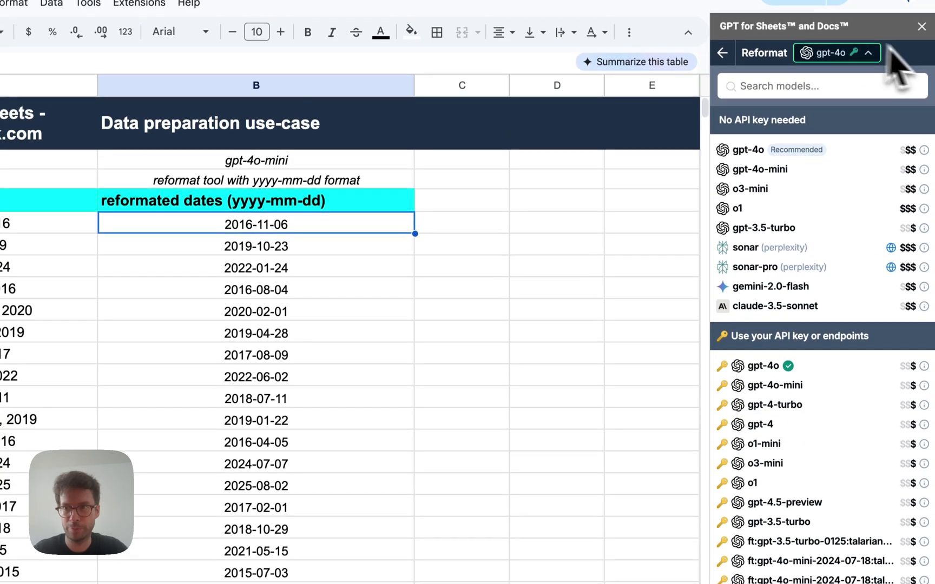
{"action": "left_click", "coordinate": [876, 36]}
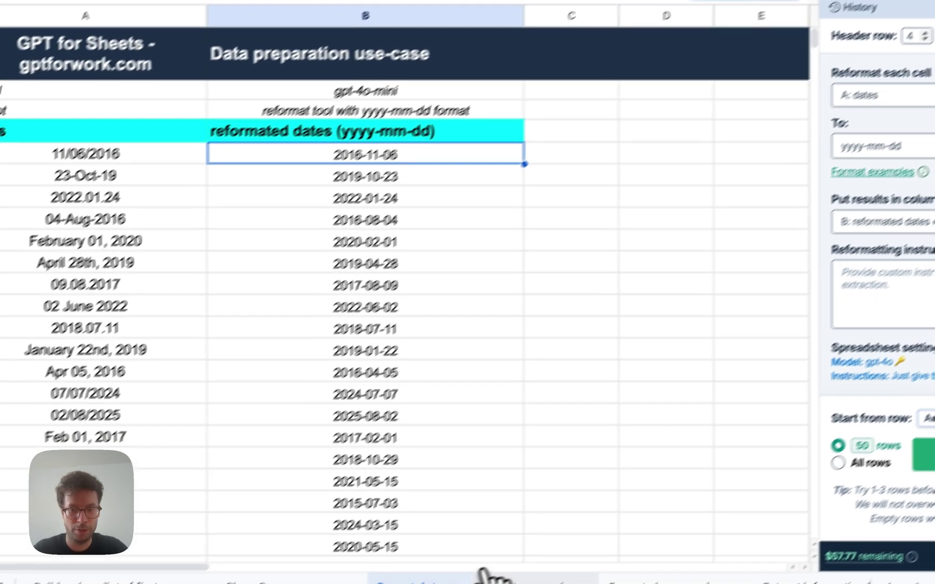
{"action": "left_click", "coordinate": [519, 580]}
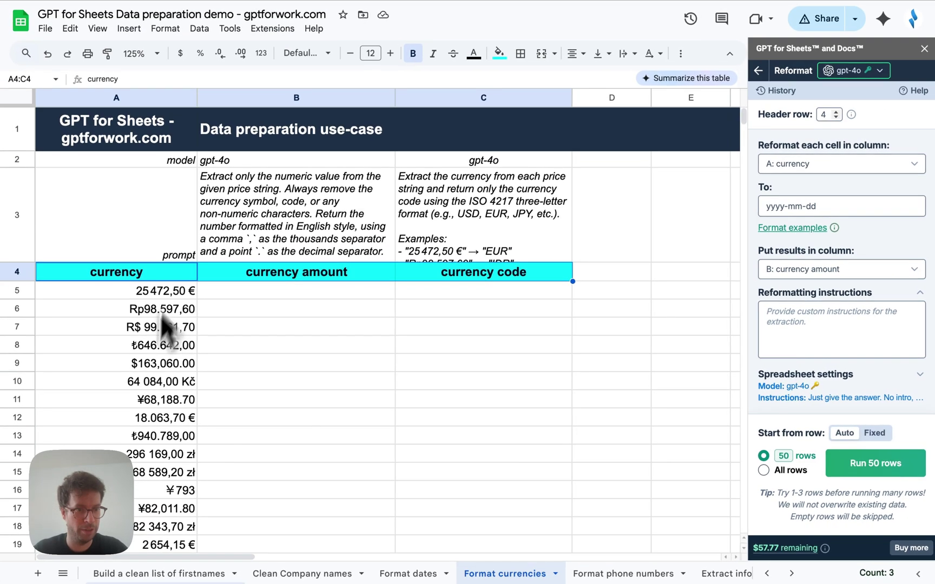
Step: Copy the currency amount prompt from cell B3
{"action": "scroll", "coordinate": [135, 423], "scroll_direction": "down", "scroll_amount": 3}
{"action": "scroll", "coordinate": [135, 423], "scroll_direction": "down", "scroll_amount": 10}
{"action": "scroll", "coordinate": [135, 423], "scroll_direction": "up", "scroll_amount": 12}
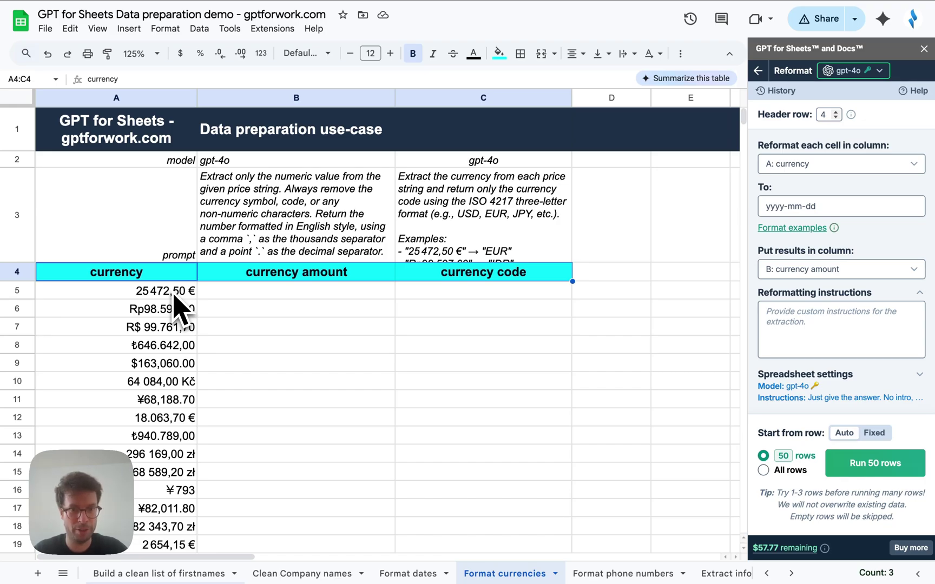
{"action": "left_click", "coordinate": [281, 296]}
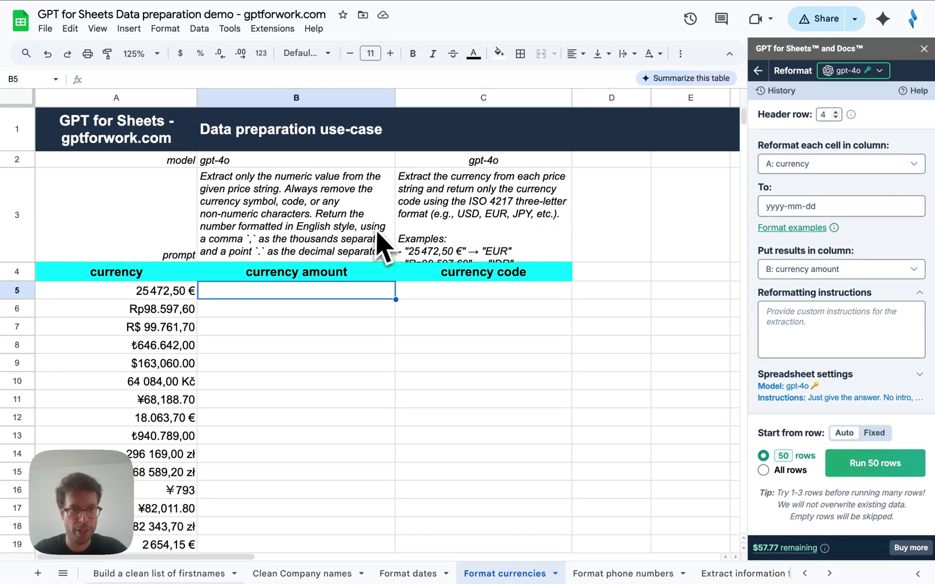
{"action": "left_click", "coordinate": [295, 241]}
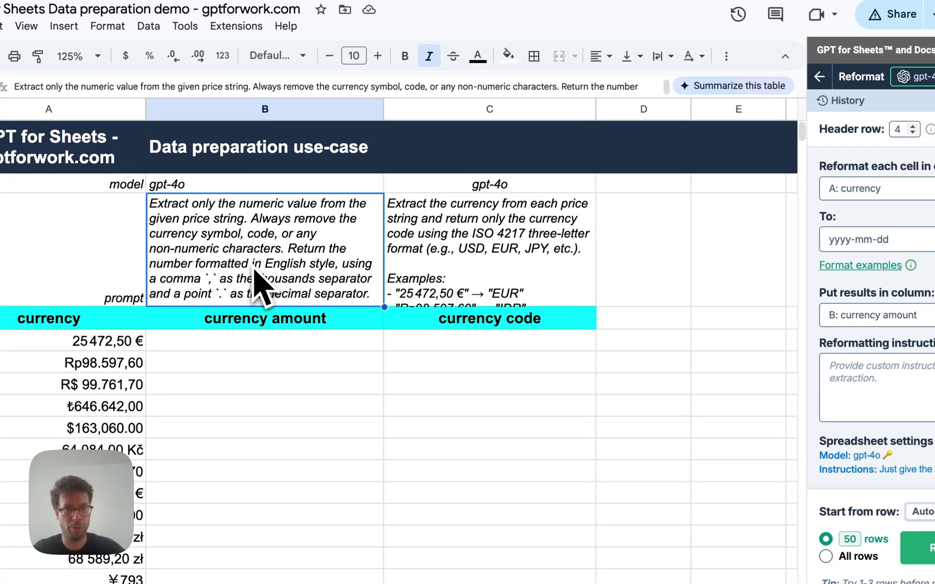
{"action": "double_click", "coordinate": [259, 285]}
{"action": "key", "text": "ctrl+a"}
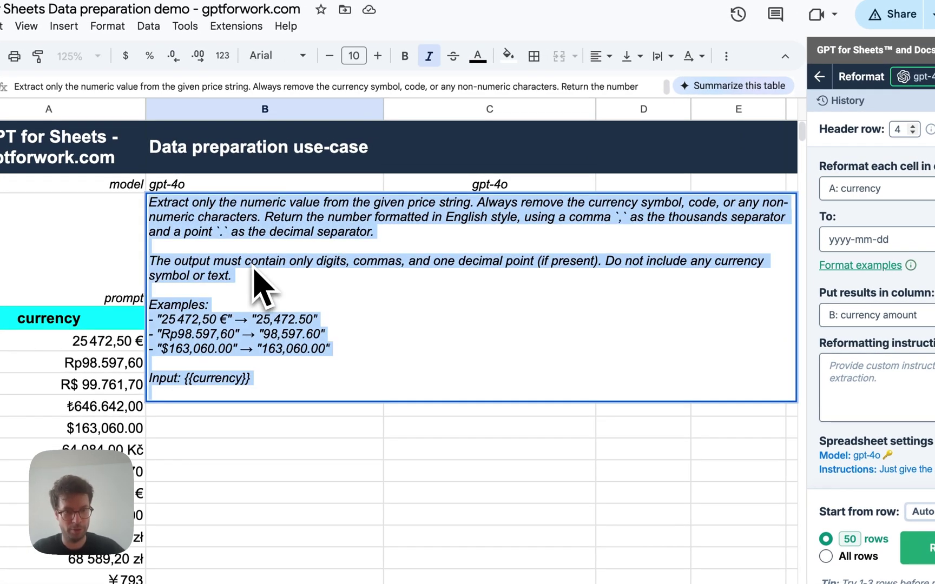
{"action": "key", "text": "Escape"}
Step: Paste the prompt into GPT for Sheets' Custom prompt and run it on 20 rows
{"action": "left_click", "coordinate": [820, 77]}
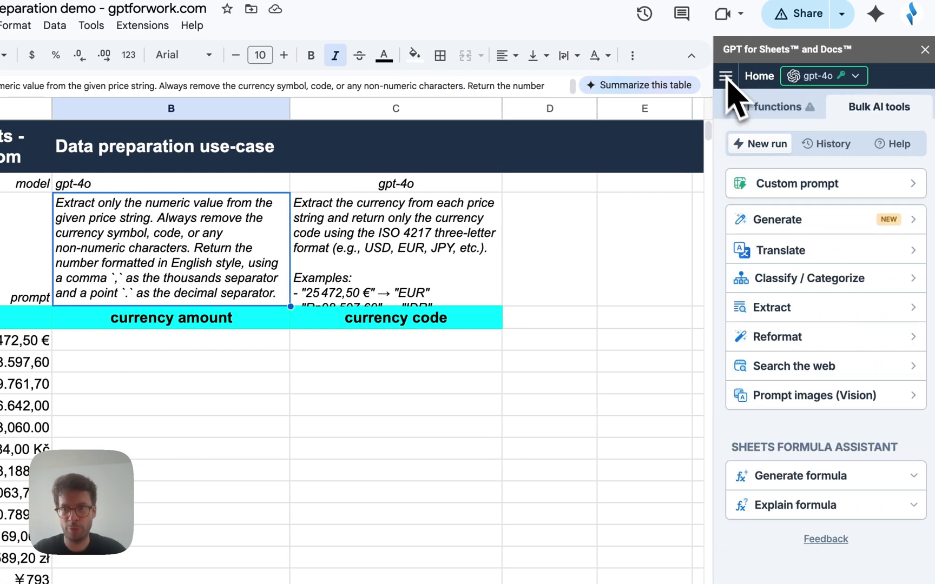
{"action": "left_click", "coordinate": [810, 198]}
{"action": "left_click", "coordinate": [799, 267]}
{"action": "key", "text": "ctrl+a"}
{"action": "key", "text": "BackSpace"}
{"action": "key", "text": "ctrl+v"}
{"action": "scroll", "coordinate": [857, 303], "scroll_direction": "up", "scroll_amount": 1}
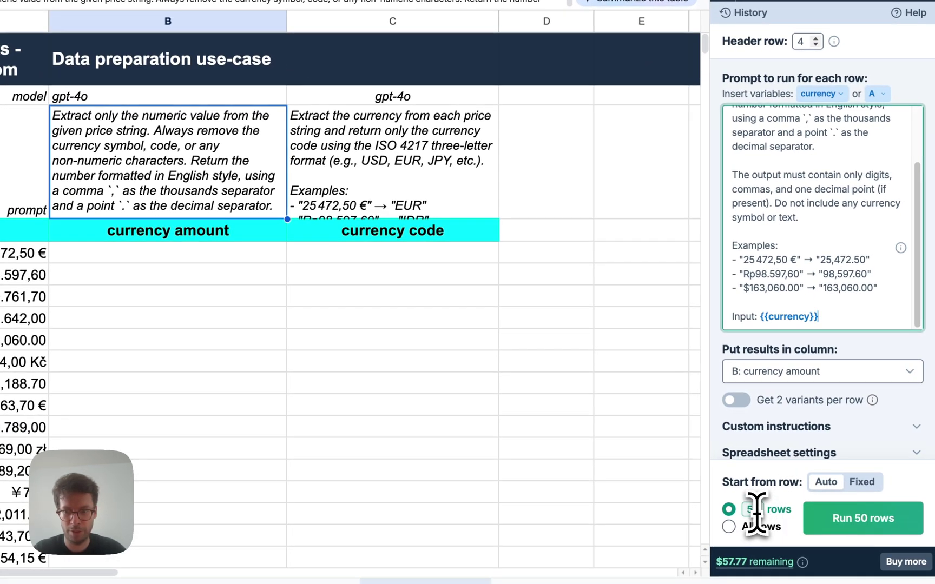
{"action": "left_click", "coordinate": [755, 511]}
{"action": "key", "text": "BackSpace"}
{"action": "type", "text": "2"}
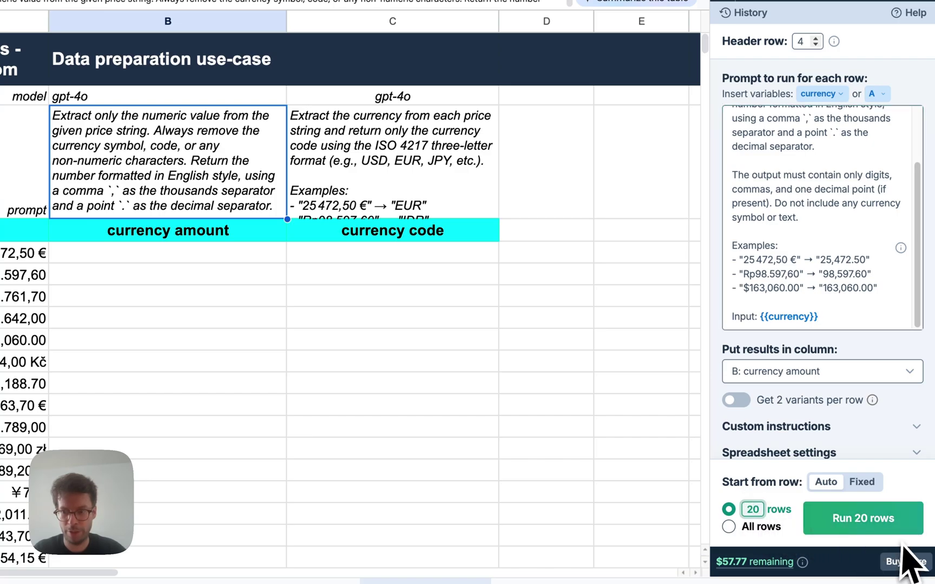
{"action": "left_click", "coordinate": [879, 530]}
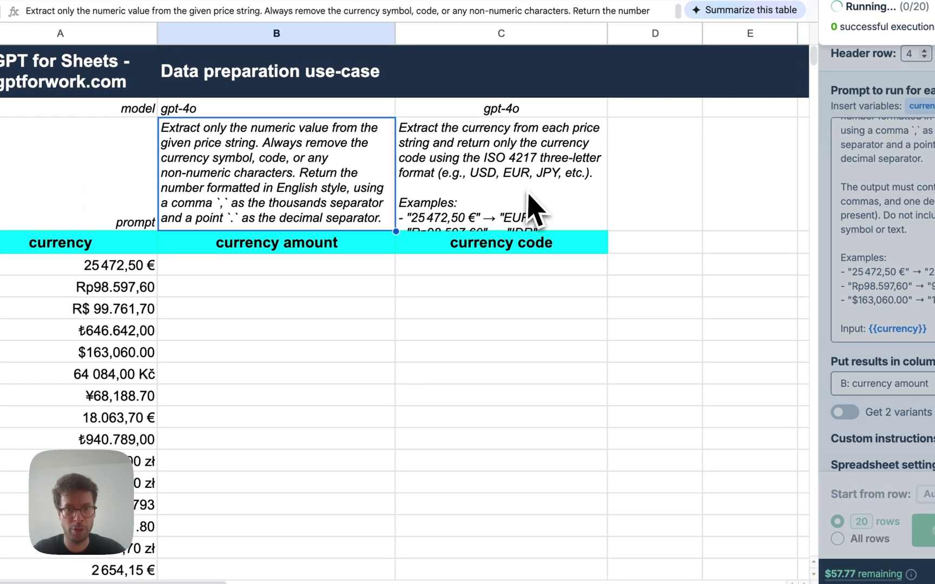
{"action": "left_click", "coordinate": [529, 197]}
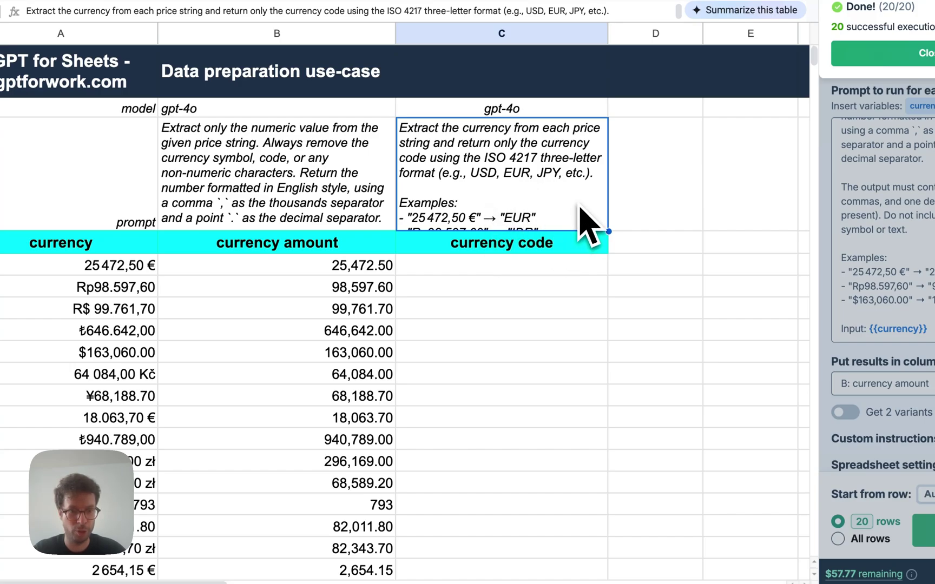
{"action": "left_click", "coordinate": [341, 273]}
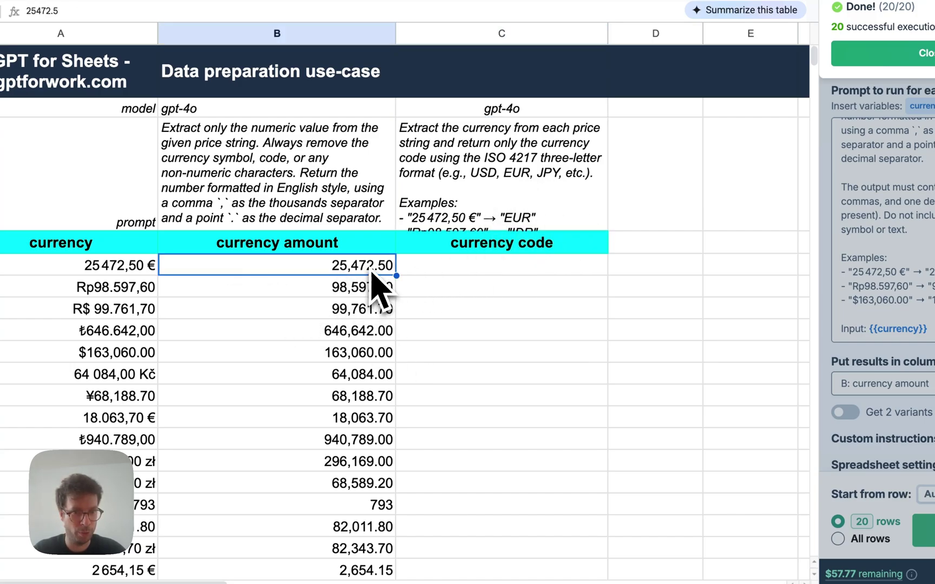
{"action": "left_click_drag", "start_coordinate": [370, 273], "coordinate": [386, 547]}
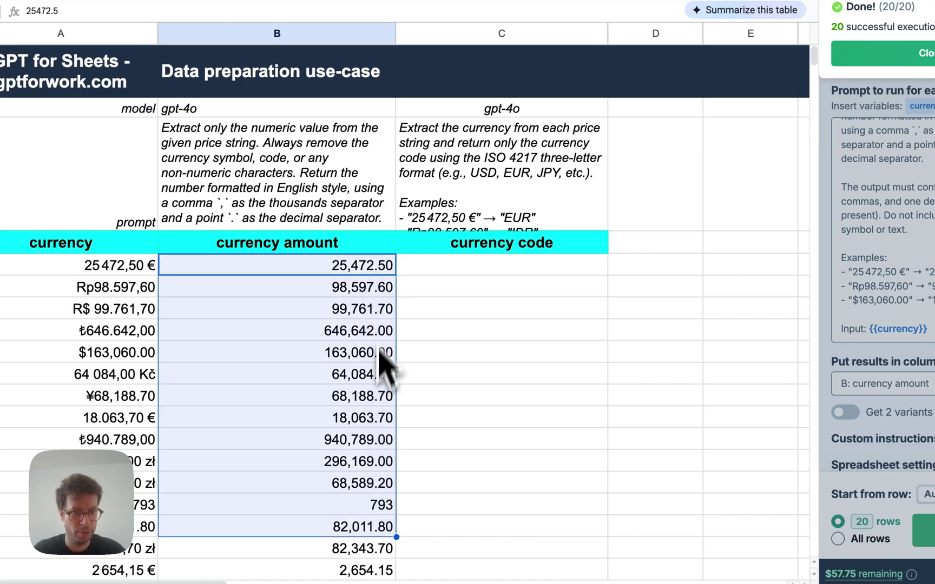
{"action": "left_click", "coordinate": [380, 332]}
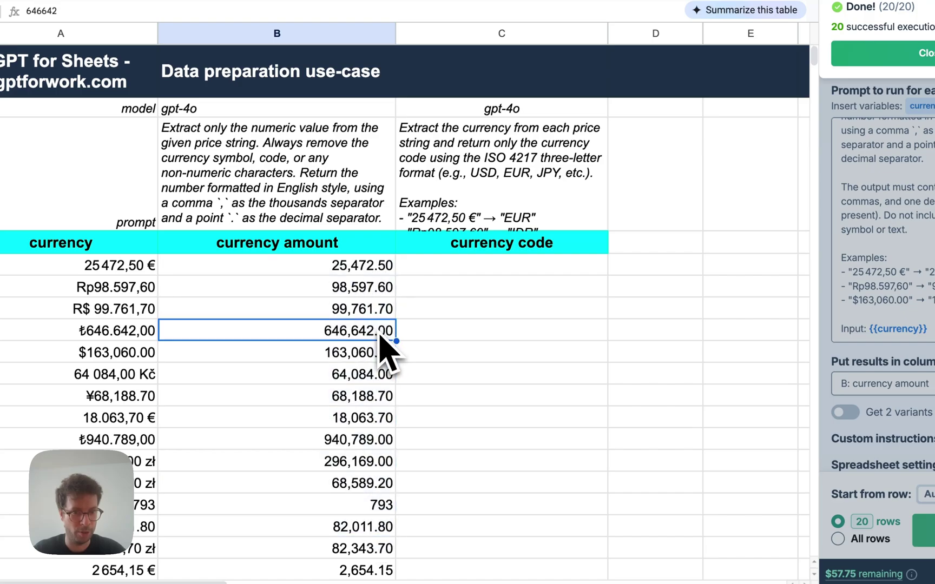
{"action": "left_click", "coordinate": [469, 338]}
{"action": "type", "text": "=sum"}
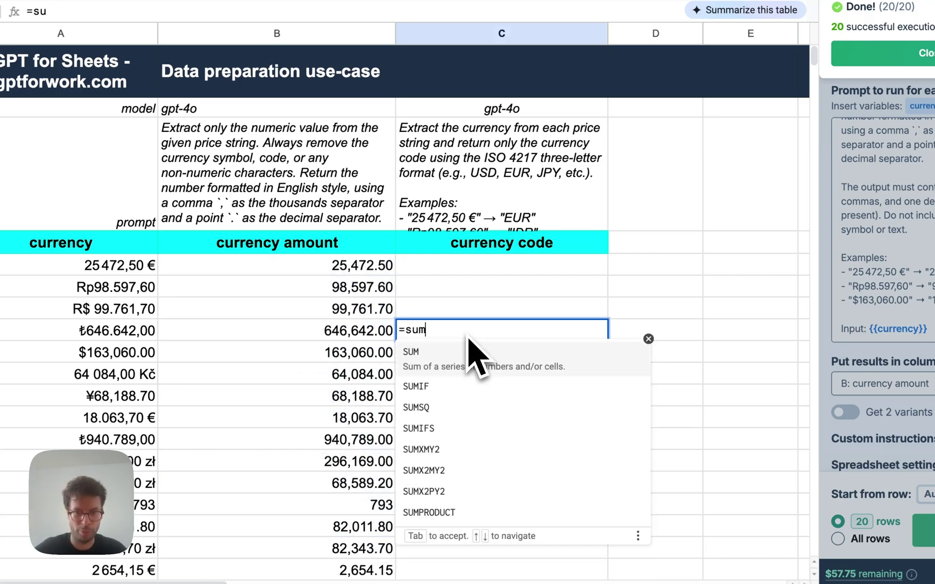
{"action": "key", "text": "Tab"}
{"action": "left_click_drag", "start_coordinate": [324, 335], "coordinate": [340, 441]}
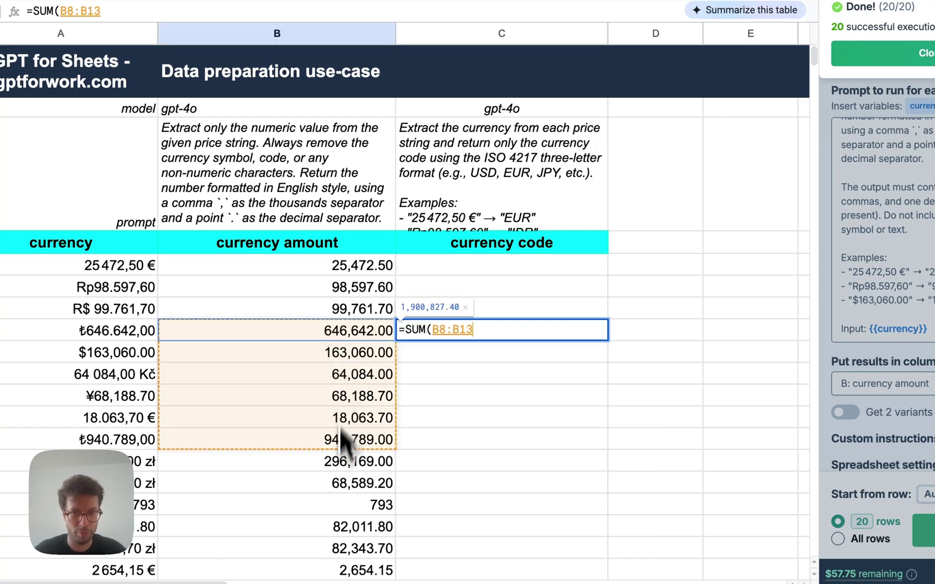
{"action": "type", "text": ")"}
{"action": "key", "text": "Return"}
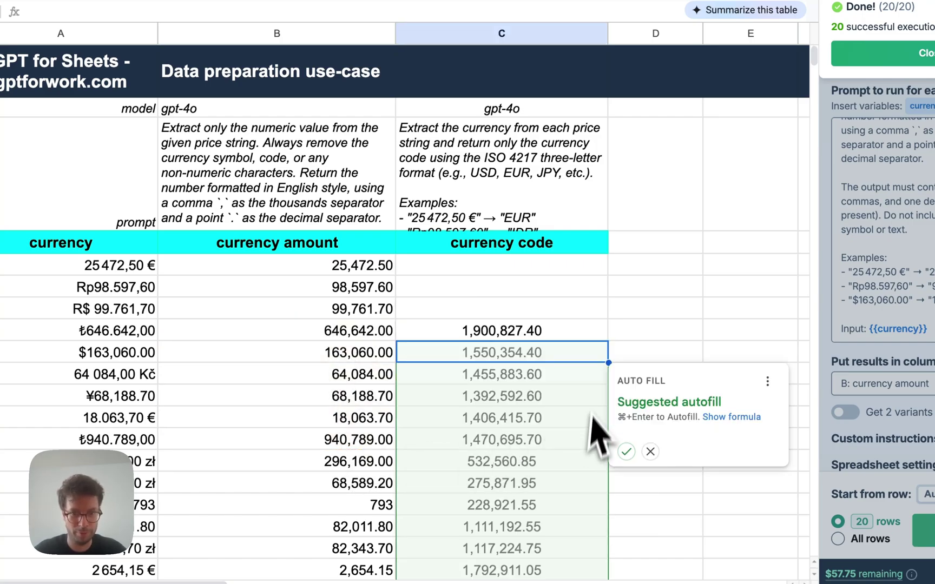
{"action": "left_click", "coordinate": [650, 451]}
{"action": "left_click", "coordinate": [524, 335]}
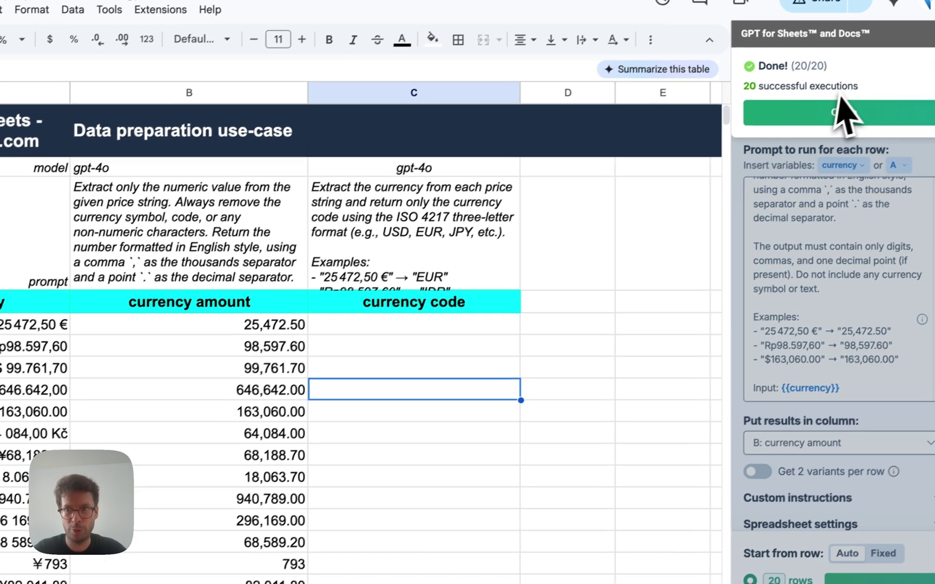
Step: Copy the currency code prompt into the Custom prompt box and run it on 20 rows
{"action": "left_click", "coordinate": [920, 53]}
{"action": "left_click", "coordinate": [436, 236]}
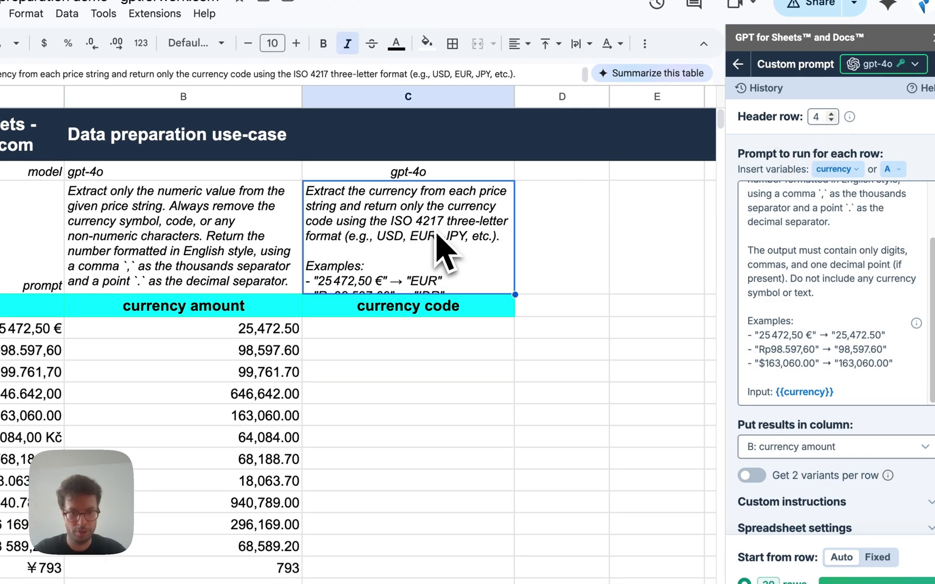
{"action": "double_click", "coordinate": [437, 234]}
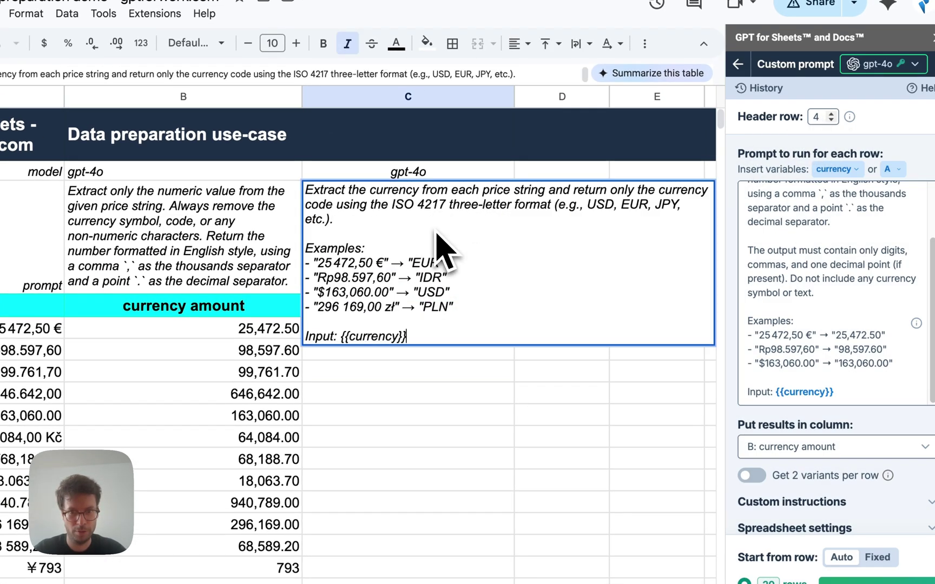
{"action": "key", "text": "ctrl+a"}
{"action": "left_click", "coordinate": [895, 270]}
{"action": "key", "text": "ctrl+a"}
{"action": "type", "text": "Extract the currency from each price string and return only the currency code using the ISO 4217 three-letter format (e.g., USD, EUR, JPY, etc.).  Examples: - \"25 472,50 €\" → \"EUR\" - \"Rp98.597,60\" → \"IDR\" - \"$163,060.00\" → \"USD\" - \"296 169,00 zł\" → \"PLN\"  Input: {{currency}}"}
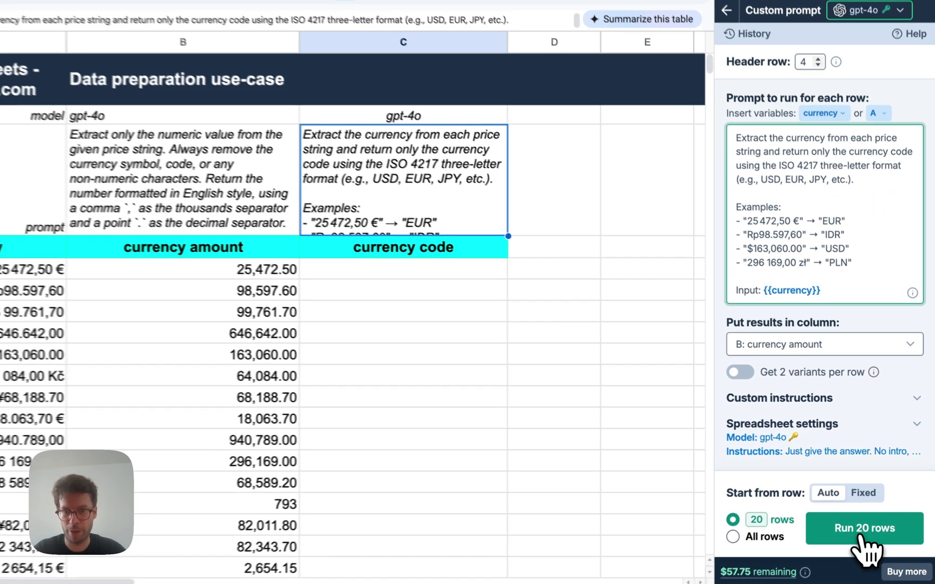
{"action": "left_click", "coordinate": [875, 510]}
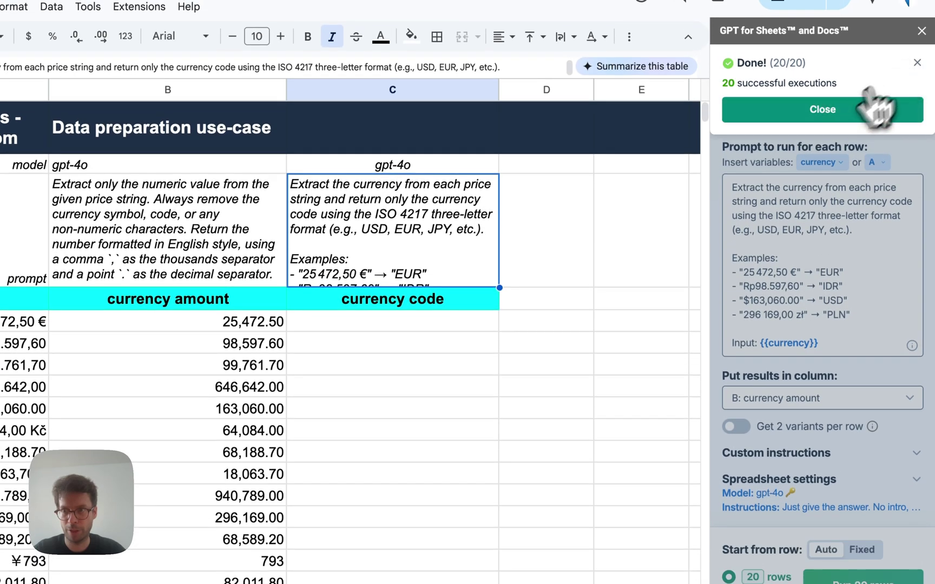
{"action": "left_click", "coordinate": [859, 105]}
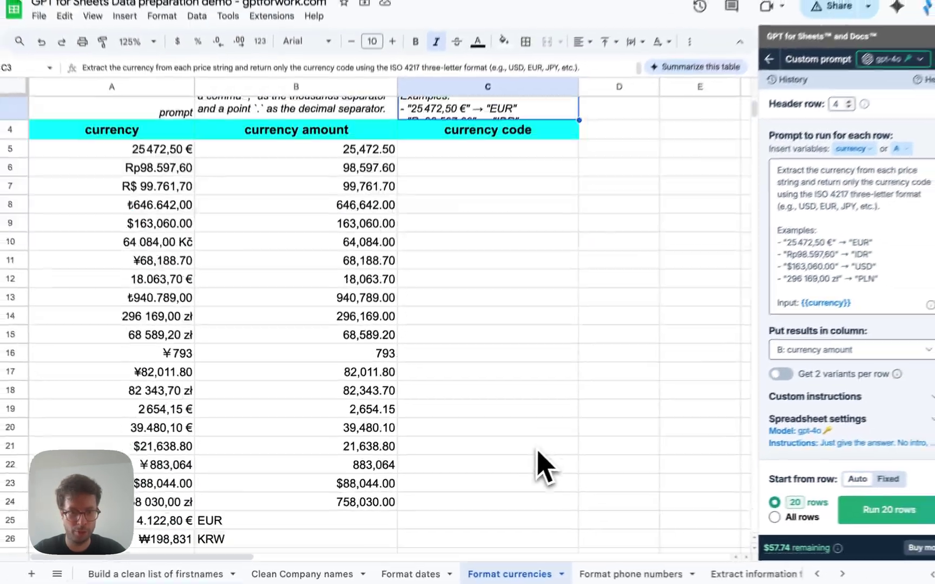
Step: Send results to C: currency code and rerun the prompt on 20 rows
{"action": "scroll", "coordinate": [533, 462], "scroll_direction": "down", "scroll_amount": 10}
{"action": "scroll", "coordinate": [530, 459], "scroll_direction": "up", "scroll_amount": 5}
{"action": "scroll", "coordinate": [307, 201], "scroll_direction": "down", "scroll_amount": 1}
{"action": "scroll", "coordinate": [334, 255], "scroll_direction": "up", "scroll_amount": 6}
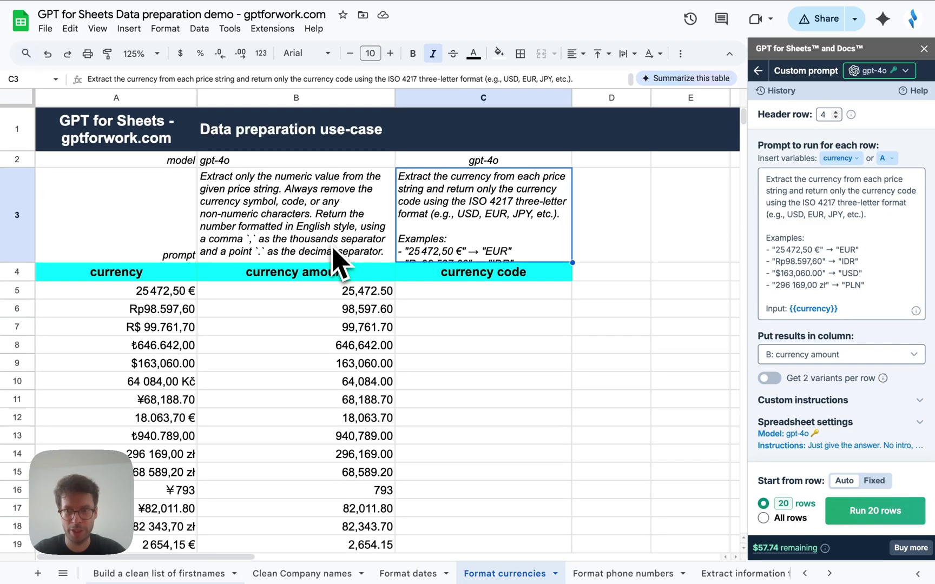
{"action": "left_click", "coordinate": [836, 354]}
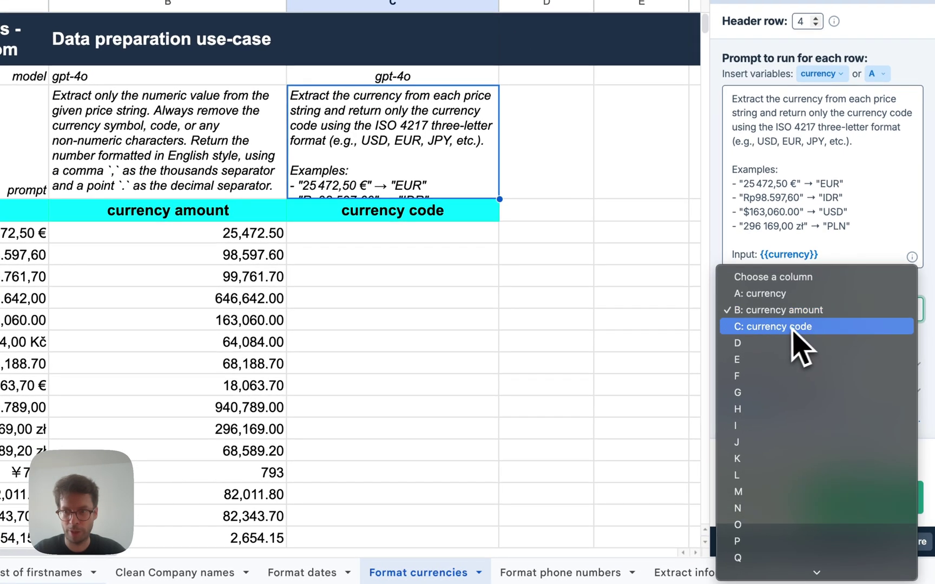
{"action": "left_click", "coordinate": [792, 328]}
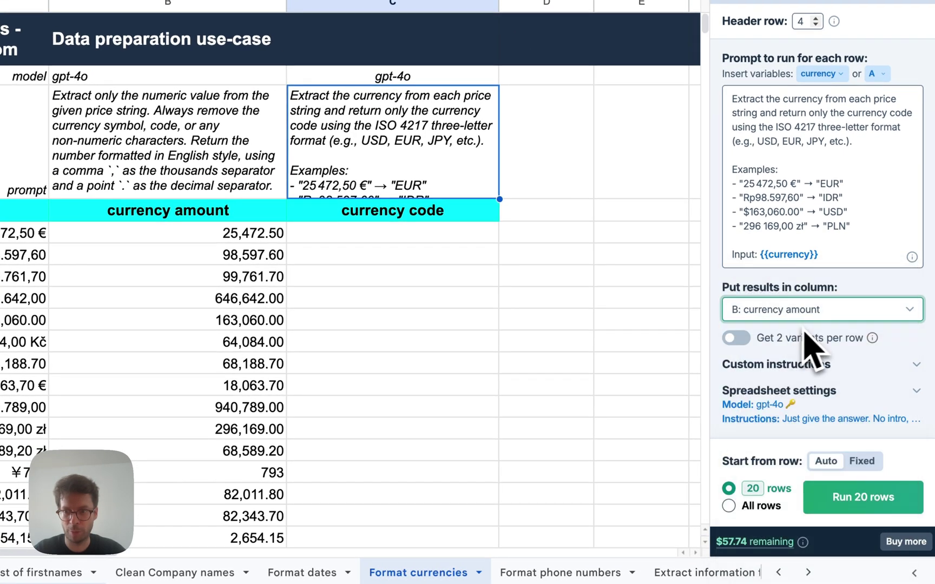
{"action": "left_click", "coordinate": [869, 500]}
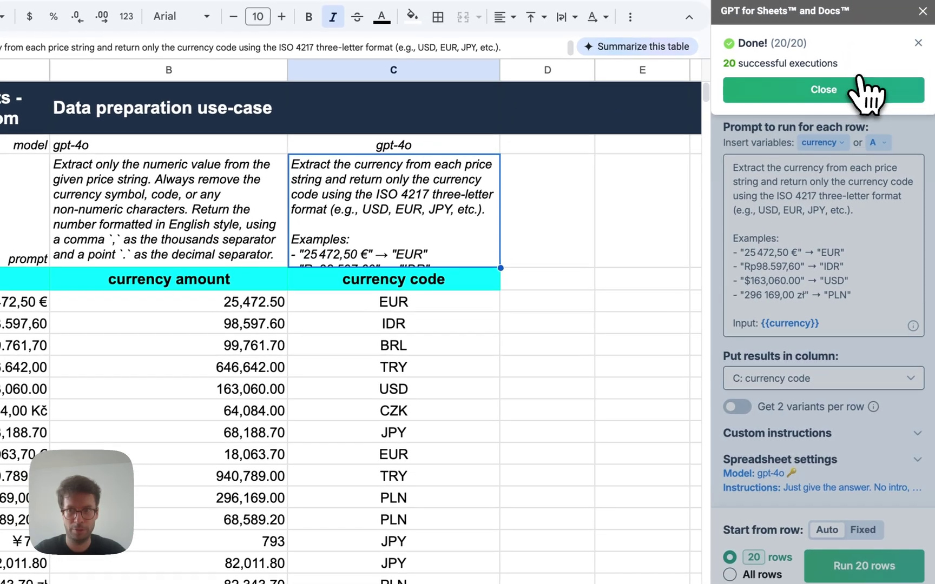
{"action": "left_click", "coordinate": [896, 68]}
Step: Review the ISO codes, such as CZK, beside the amounts in rows 5 to 12
{"action": "mouse_move", "coordinate": [863, 71]}
{"action": "scroll", "coordinate": [479, 529], "scroll_direction": "down", "scroll_amount": 4}
{"action": "scroll", "coordinate": [480, 529], "scroll_direction": "up", "scroll_amount": 4}
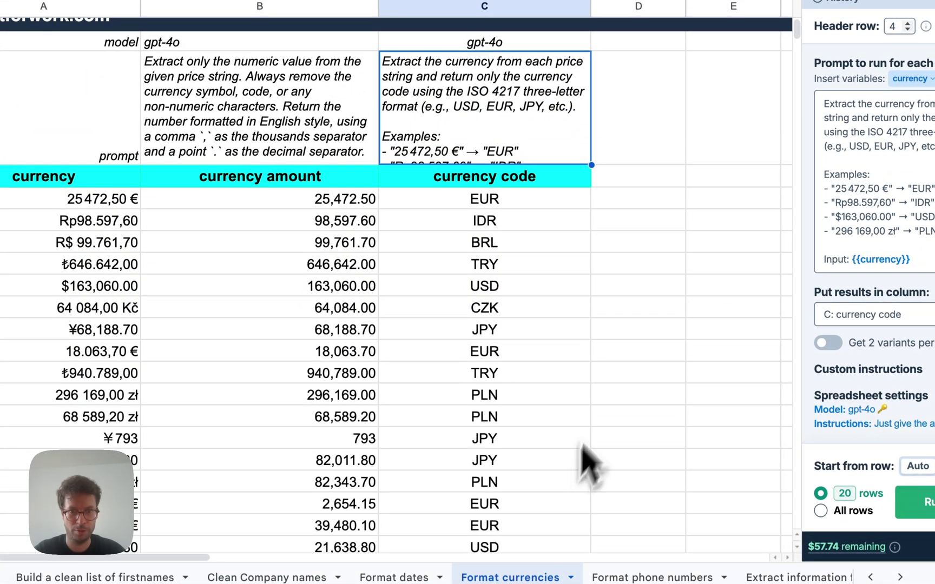
{"action": "left_click", "coordinate": [511, 303]}
{"action": "left_click_drag", "start_coordinate": [280, 208], "coordinate": [515, 352]}
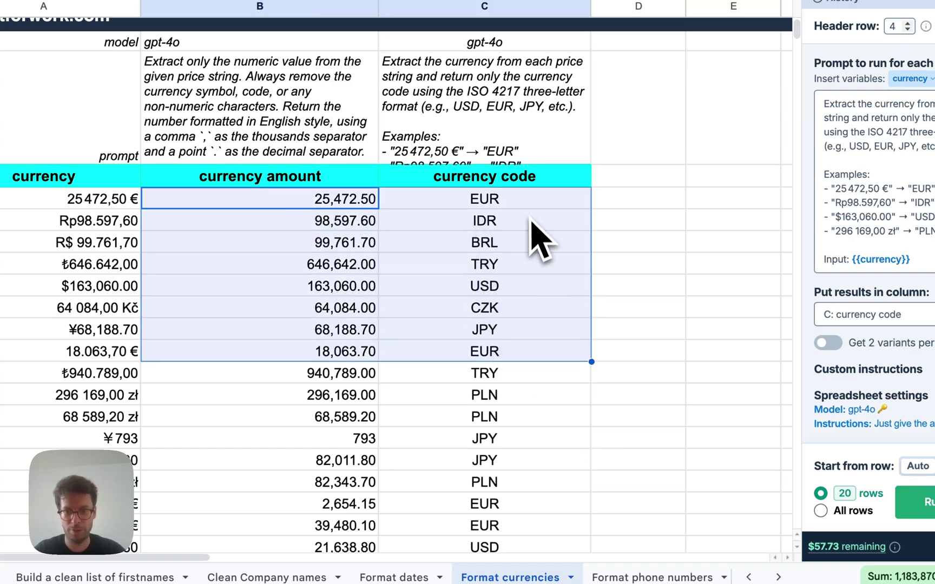
{"action": "scroll", "coordinate": [671, 582], "scroll_direction": "right", "scroll_amount": 5}
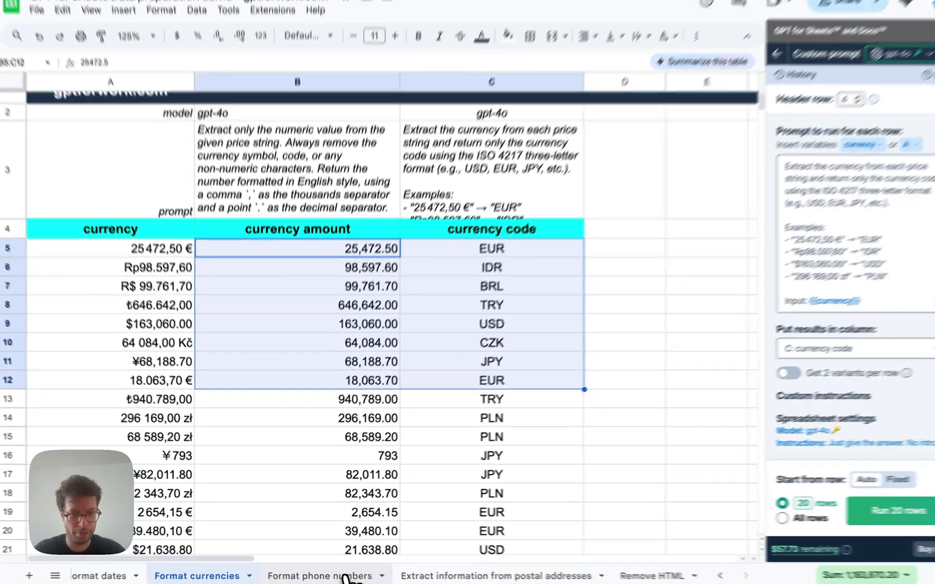
Step: On Format phone numbers, set Reformat's target format to the E.164 description from B3
{"action": "left_click", "coordinate": [347, 574]}
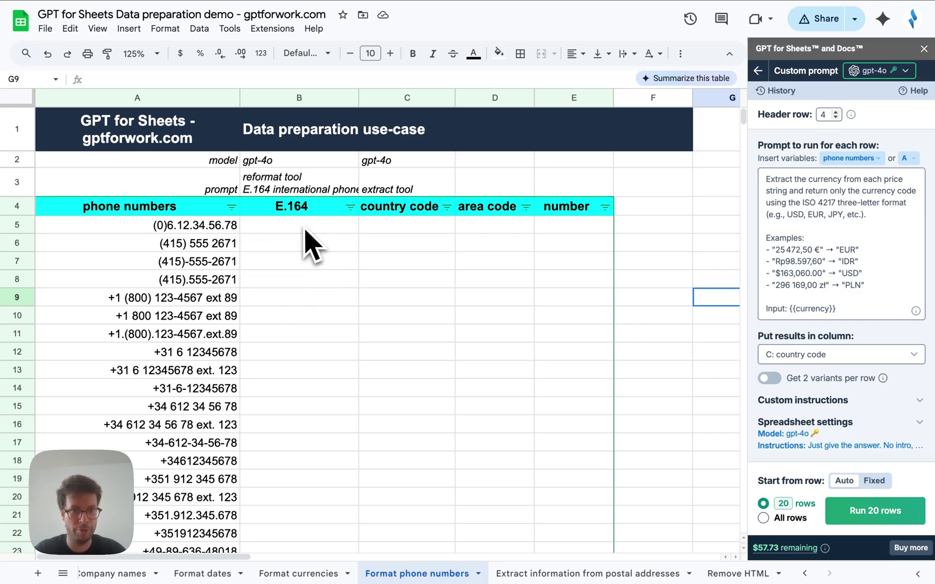
{"action": "left_click", "coordinate": [305, 230]}
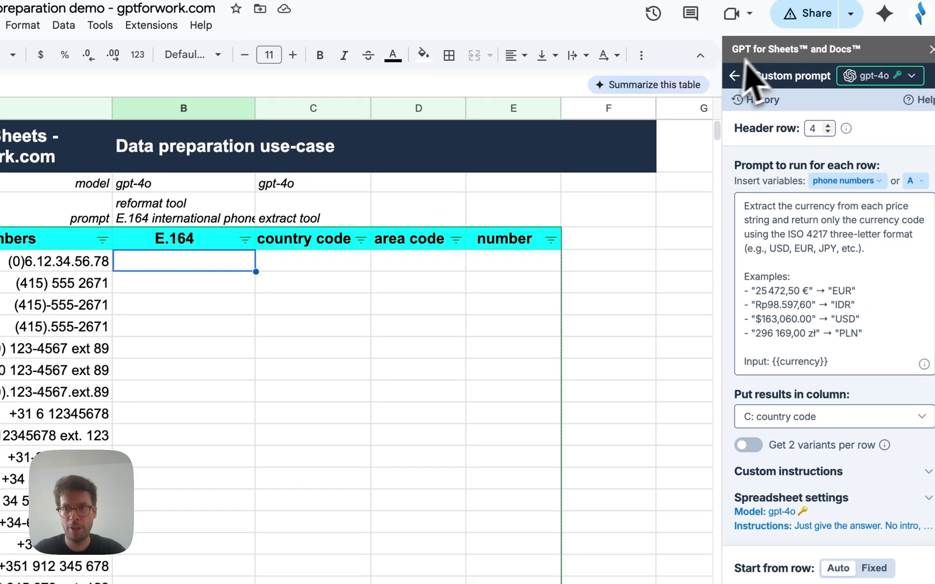
{"action": "left_click", "coordinate": [734, 76]}
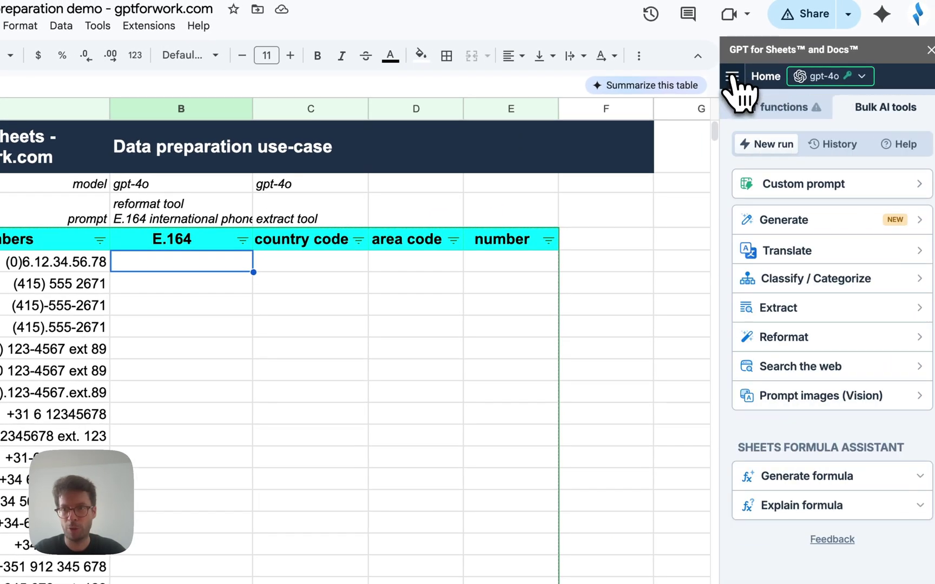
{"action": "left_click", "coordinate": [809, 333]}
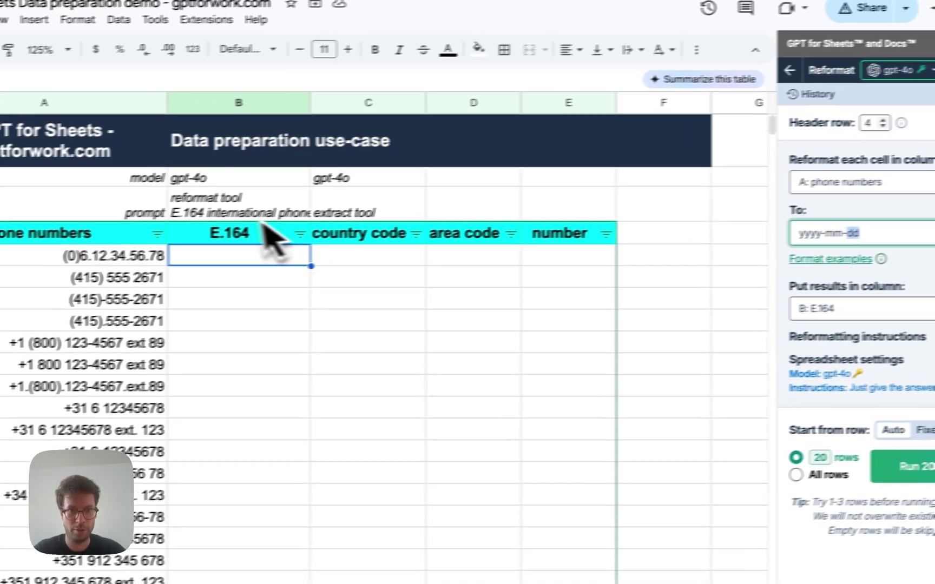
{"action": "triple_click", "coordinate": [163, 217]}
{"action": "key", "text": "ctrl+c"}
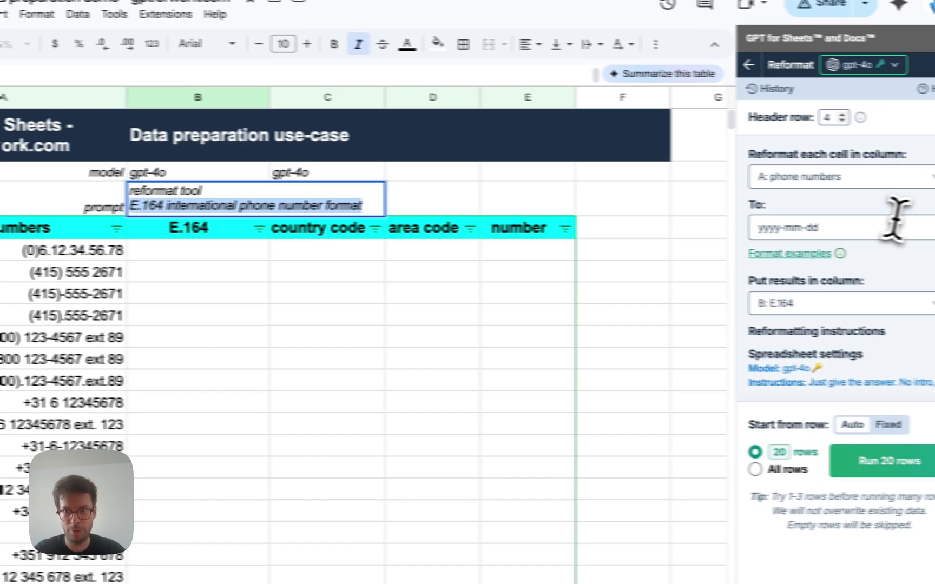
{"action": "left_click", "coordinate": [927, 231]}
{"action": "key", "text": "ctrl+a"}
{"action": "key", "text": "BackSpace"}
{"action": "key", "text": "ctrl+v"}
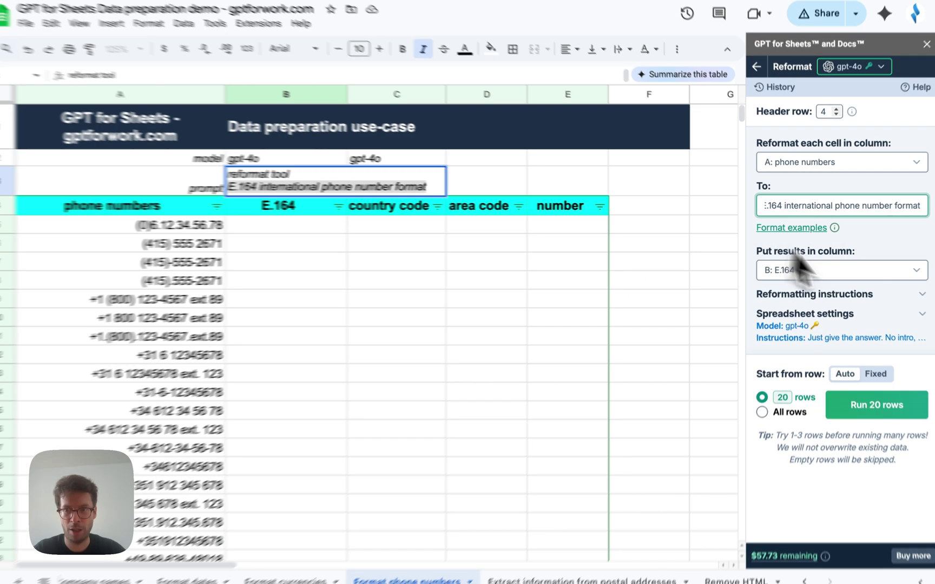
Step: Output to B: E.164, run on 20 rows, and check the result in B5
{"action": "left_click", "coordinate": [844, 269]}
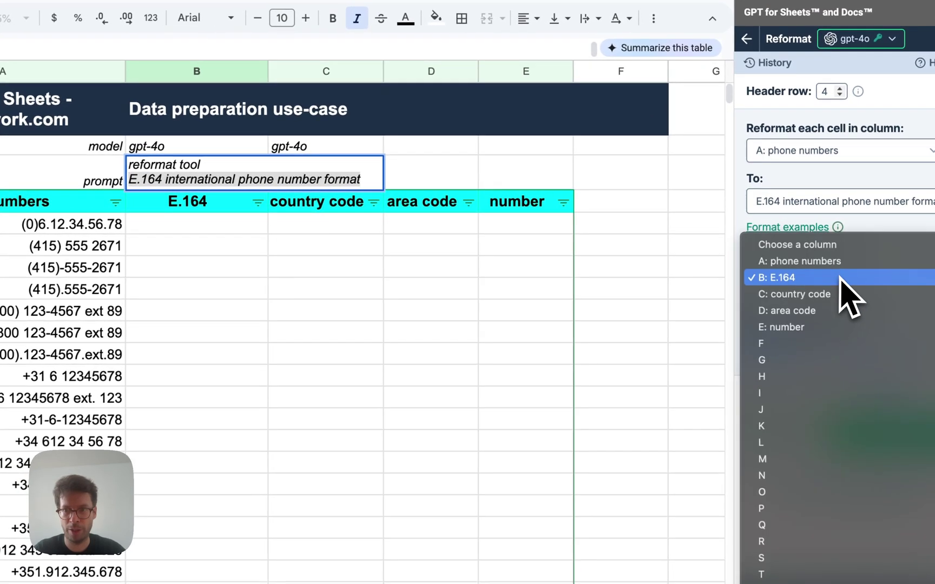
{"action": "left_click", "coordinate": [796, 279]}
{"action": "left_click", "coordinate": [325, 245]}
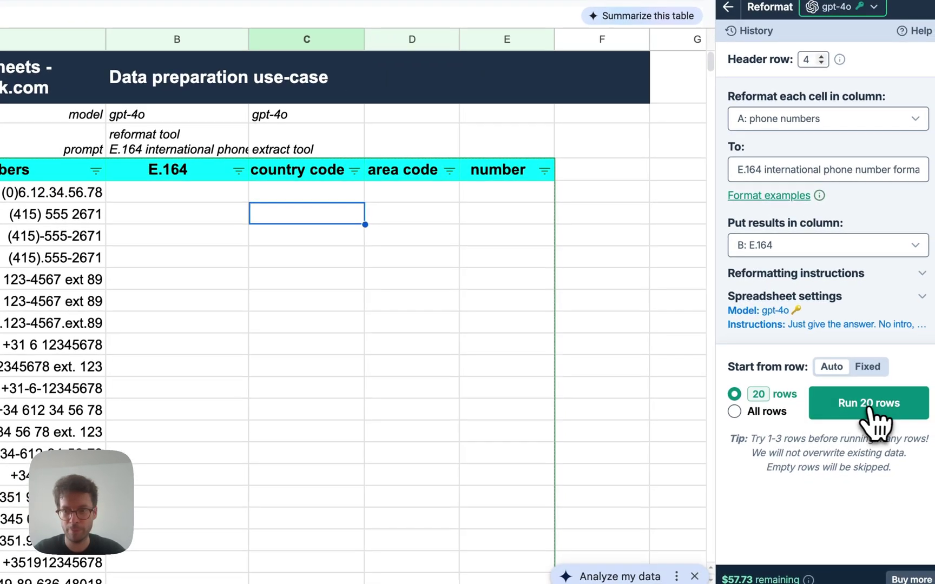
{"action": "left_click", "coordinate": [869, 406]}
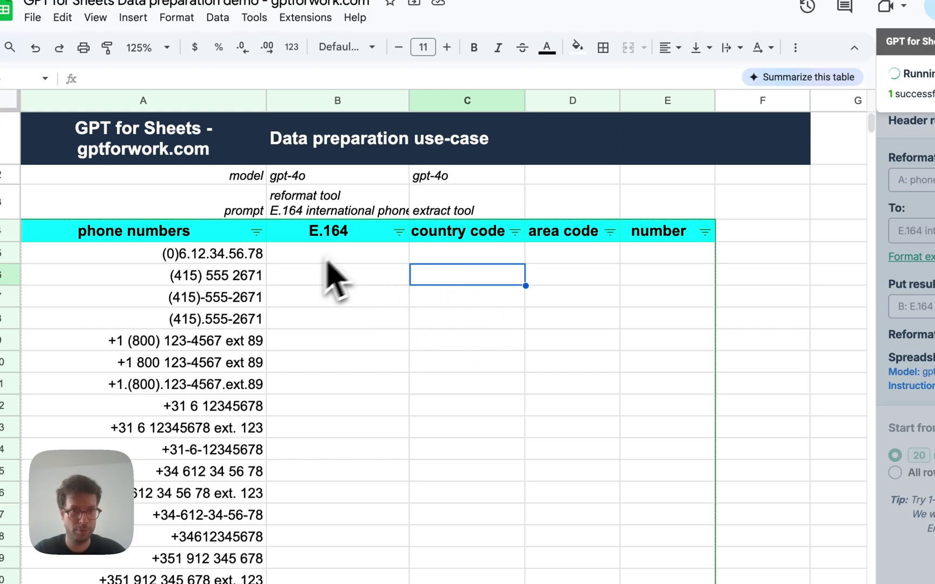
{"action": "left_click", "coordinate": [454, 180]}
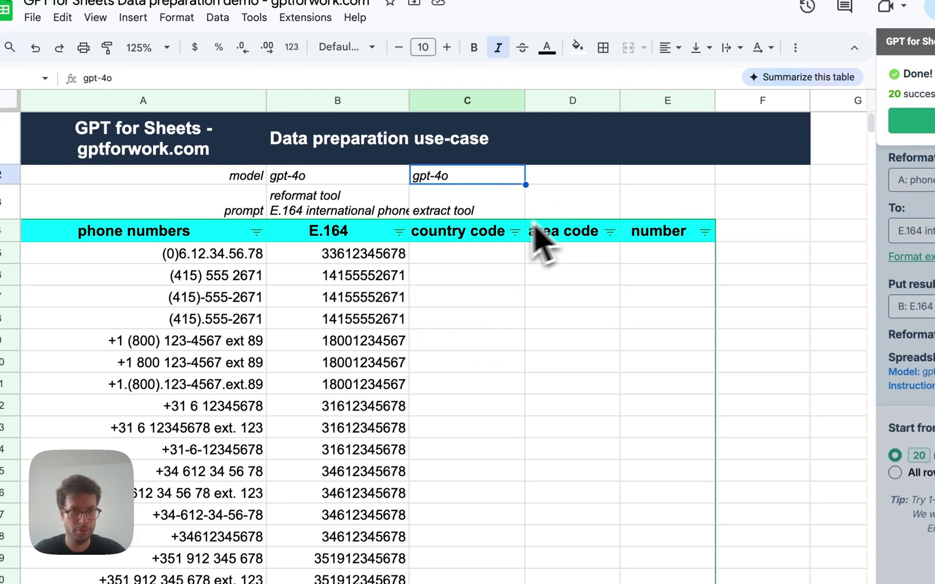
{"action": "left_click", "coordinate": [354, 262]}
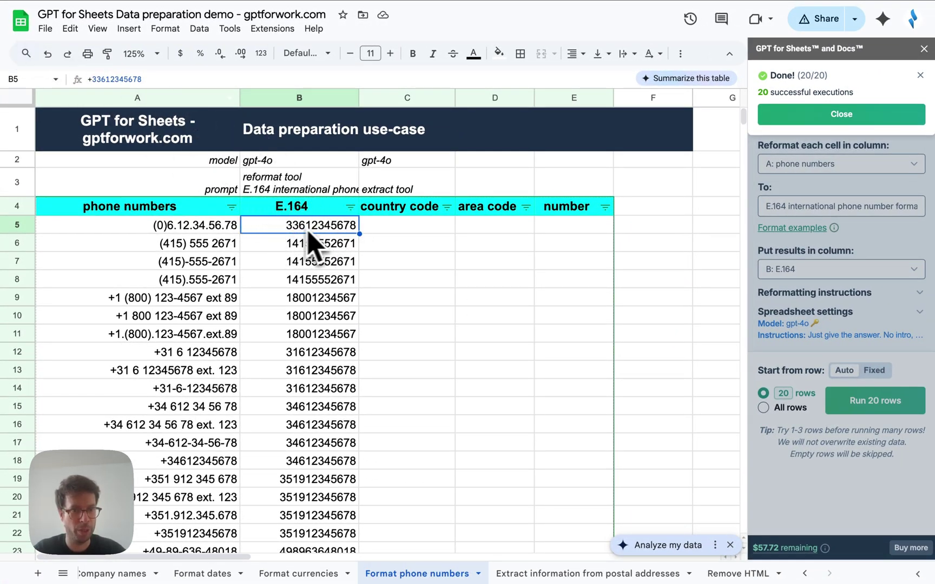
{"action": "scroll", "coordinate": [324, 319], "scroll_direction": "down", "scroll_amount": 1}
{"action": "scroll", "coordinate": [328, 340], "scroll_direction": "up", "scroll_amount": 1}
{"action": "left_click_drag", "start_coordinate": [314, 230], "coordinate": [282, 300]}
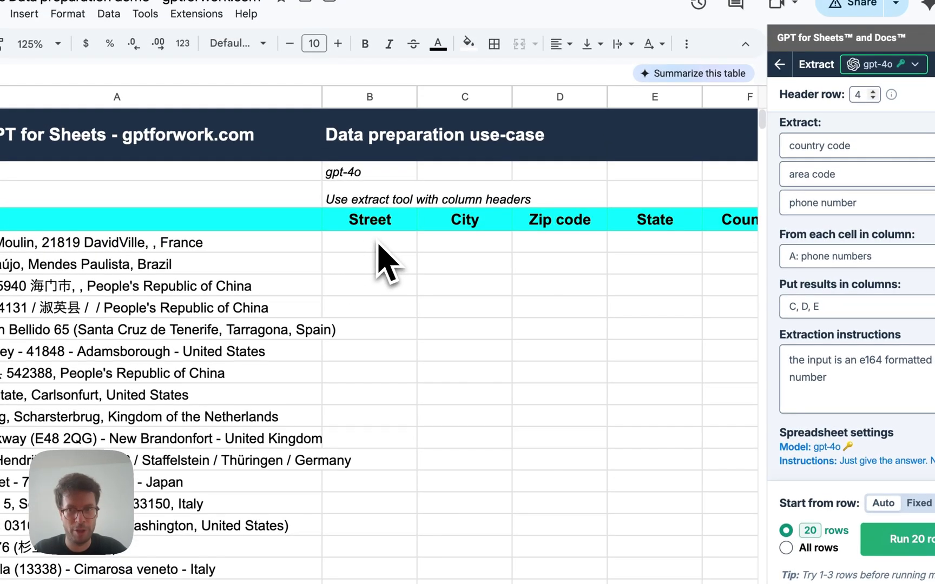
Step: In Extract, replace the phone fields with Street, City, Zip code, State and Country
{"action": "left_click", "coordinate": [373, 245]}
{"action": "left_click", "coordinate": [722, 53]}
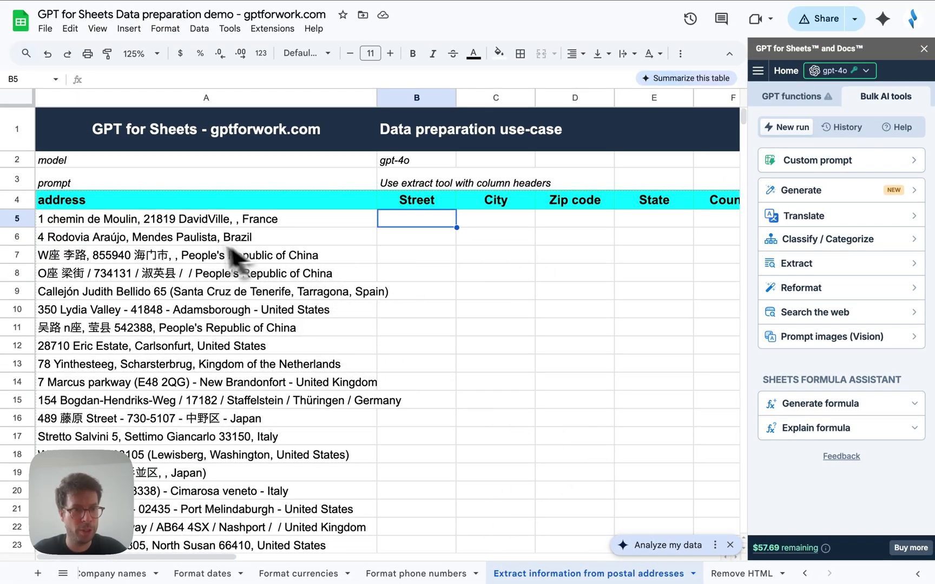
{"action": "scroll", "coordinate": [559, 250], "scroll_direction": "right", "scroll_amount": 3}
{"action": "scroll", "coordinate": [559, 251], "scroll_direction": "left", "scroll_amount": 3}
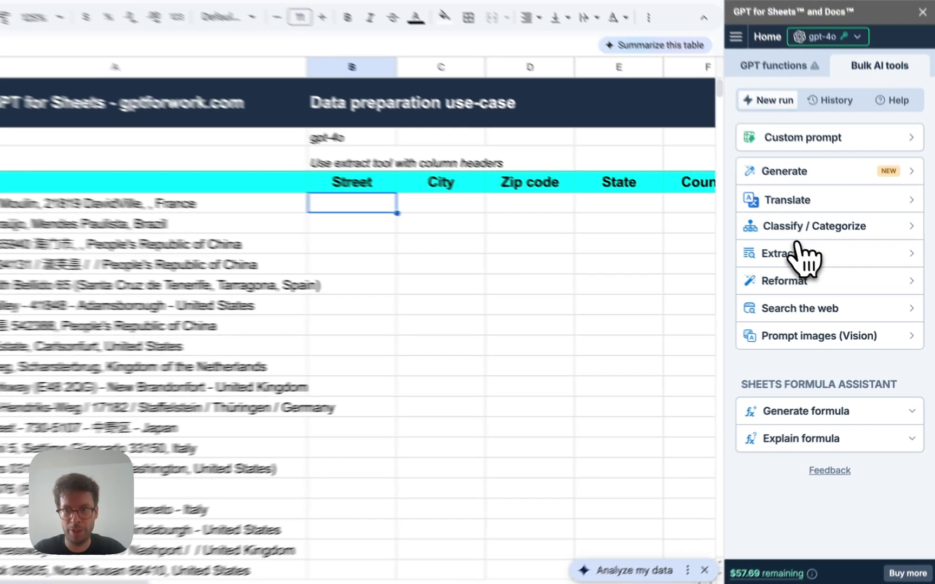
{"action": "left_click", "coordinate": [814, 263]}
{"action": "double_click", "coordinate": [911, 129]}
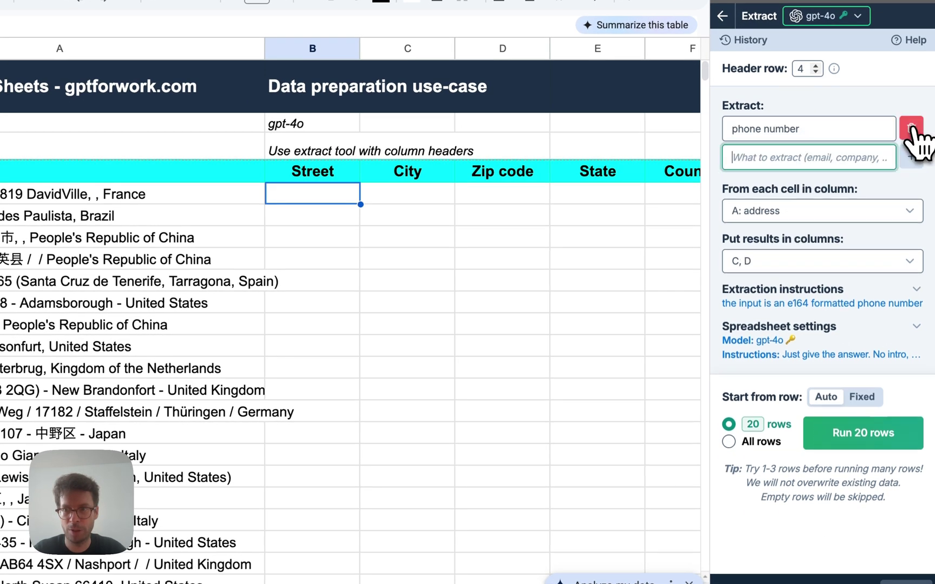
{"action": "left_click", "coordinate": [911, 129]}
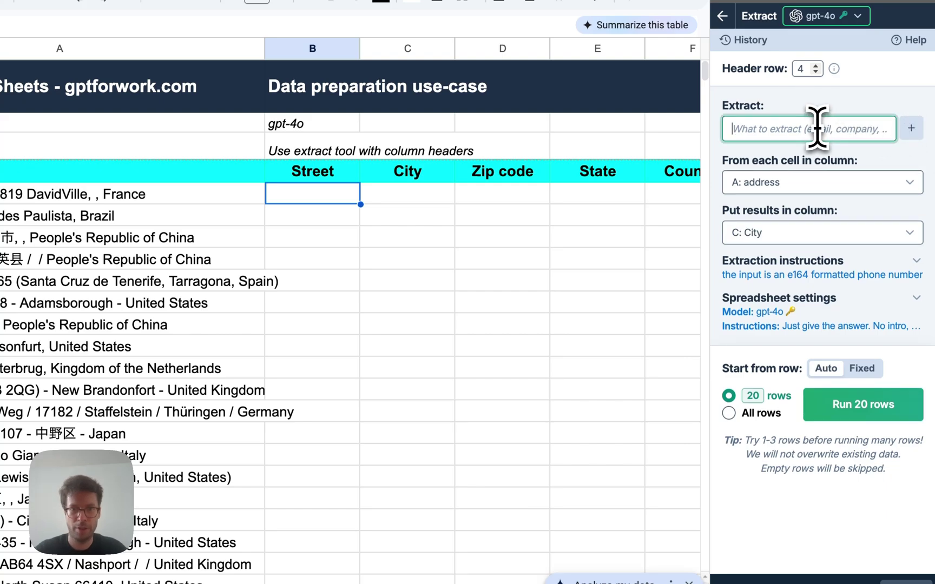
{"action": "type", "text": "Street"}
{"action": "left_click", "coordinate": [911, 128]}
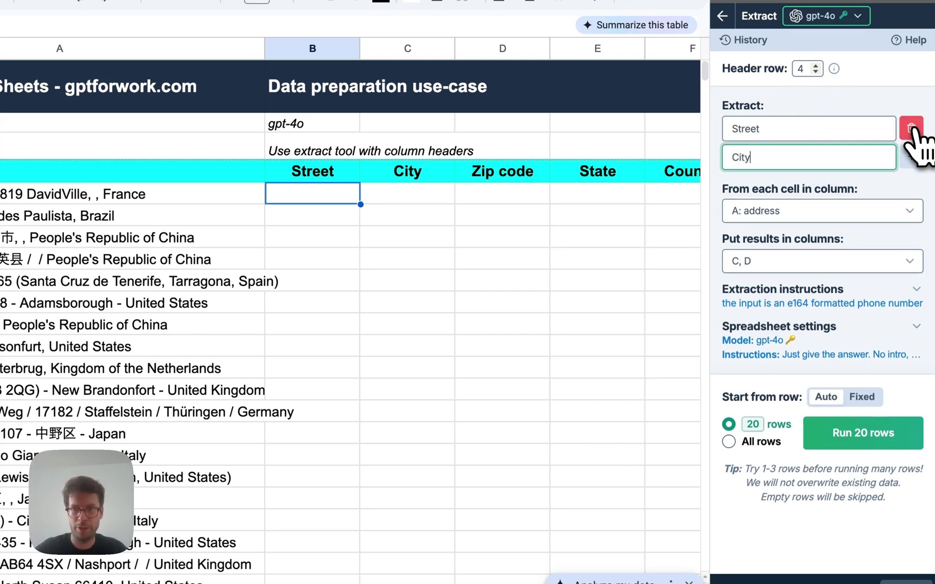
{"action": "left_click", "coordinate": [912, 158]}
{"action": "type", "text": "Zip code"}
{"action": "left_click", "coordinate": [912, 186]}
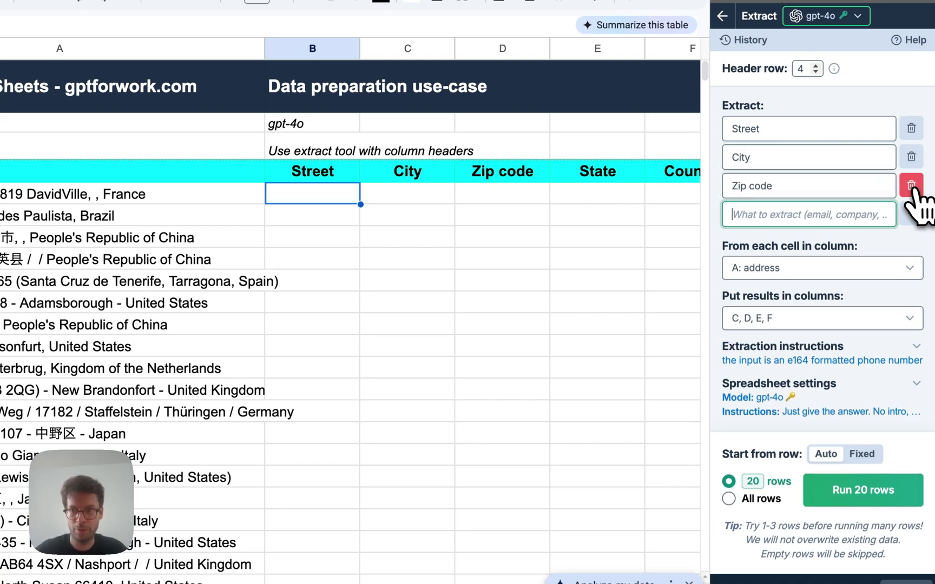
{"action": "type", "text": "State"}
{"action": "left_click", "coordinate": [912, 215]}
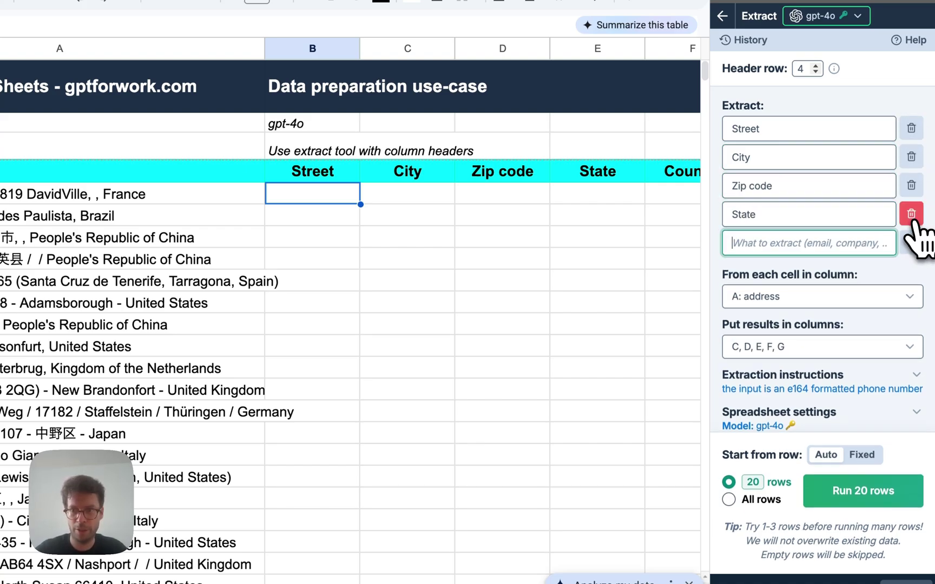
{"action": "type", "text": "Country"}
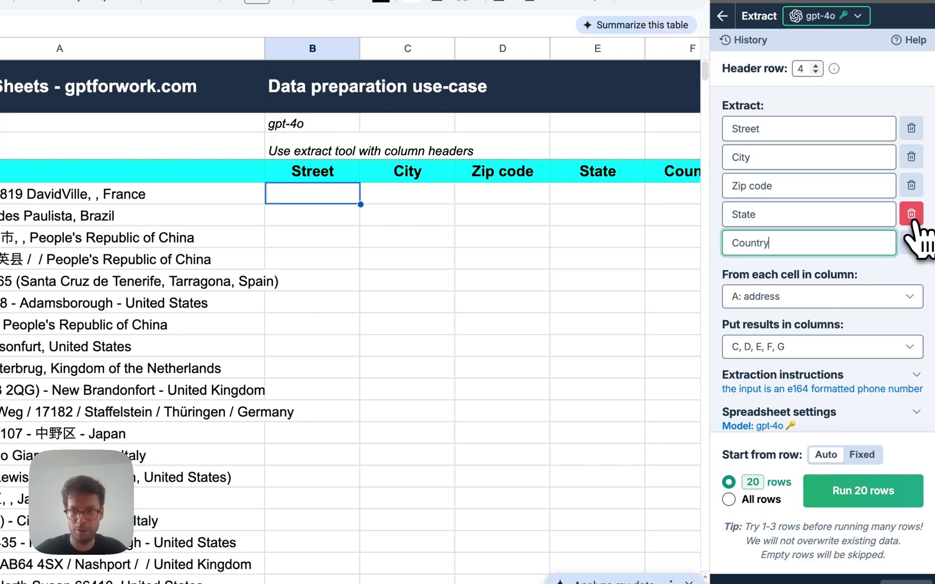
Step: Send extracted parts to columns B–F and clear the leftover extraction instructions
{"action": "left_click", "coordinate": [766, 348]}
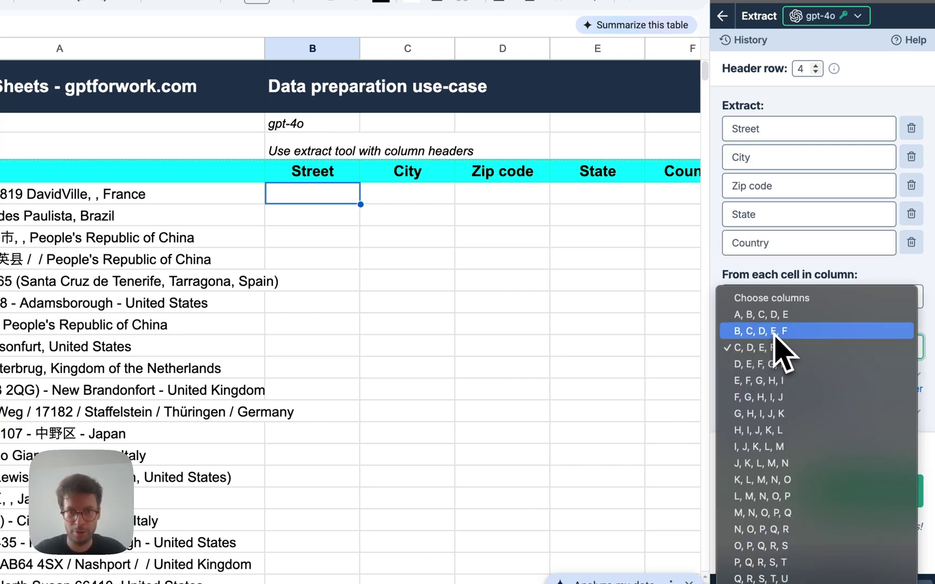
{"action": "left_click", "coordinate": [774, 331]}
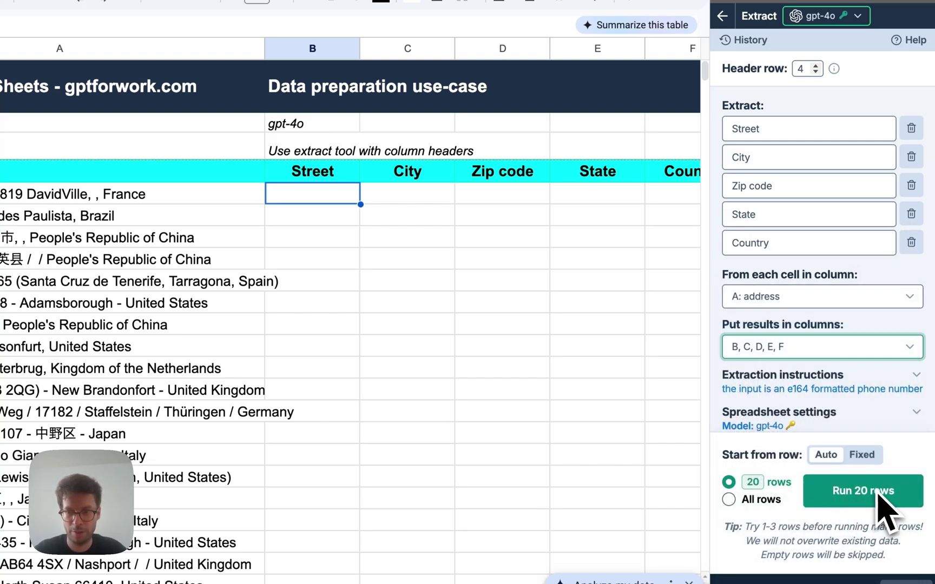
{"action": "left_click", "coordinate": [871, 382]}
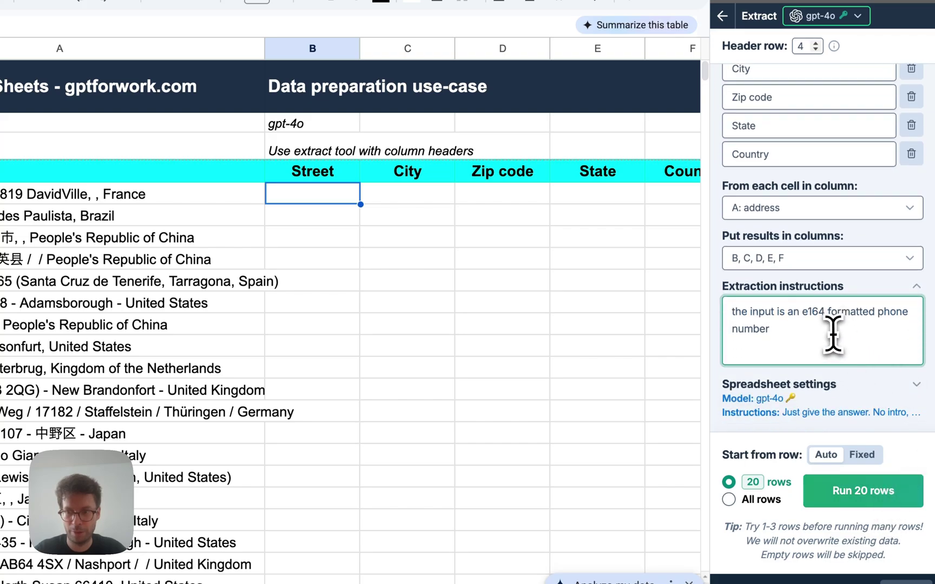
{"action": "key", "text": "ctrl+a"}
{"action": "key", "text": "BackSpace"}
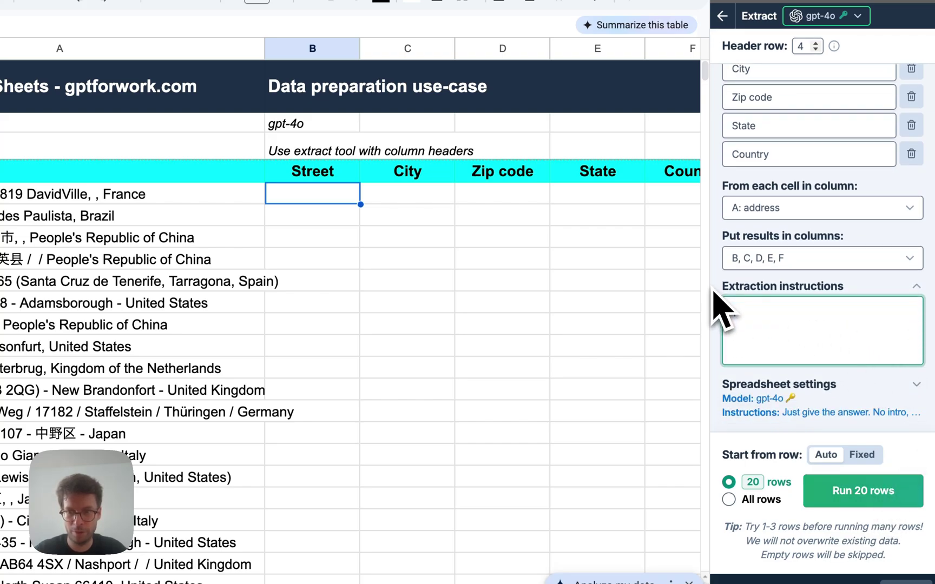
Step: Extract address parts for 20 rows, widen the Street column, review, then open Remove HTML
{"action": "left_click", "coordinate": [862, 490]}
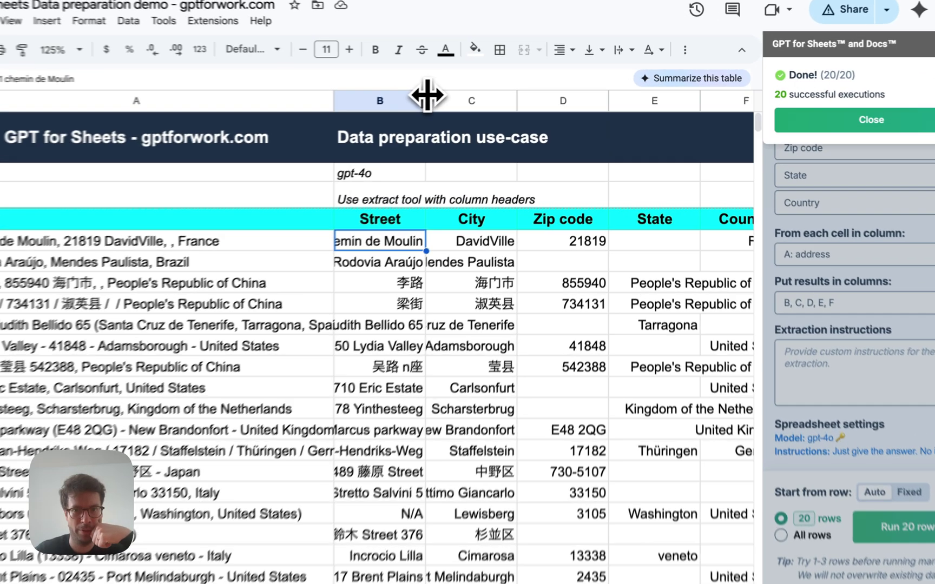
{"action": "left_click_drag", "start_coordinate": [455, 98], "coordinate": [657, 100]}
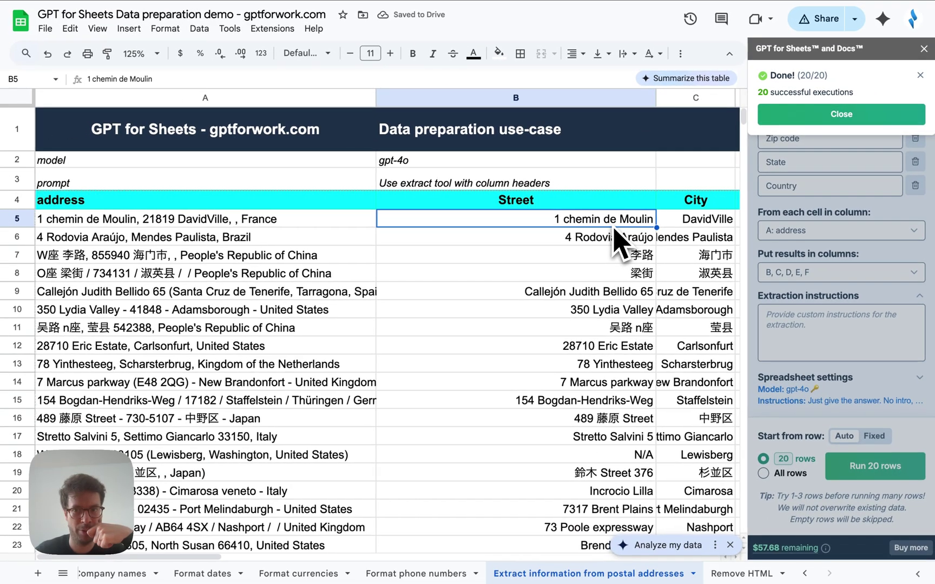
{"action": "scroll", "coordinate": [616, 241], "scroll_direction": "right", "scroll_amount": 2}
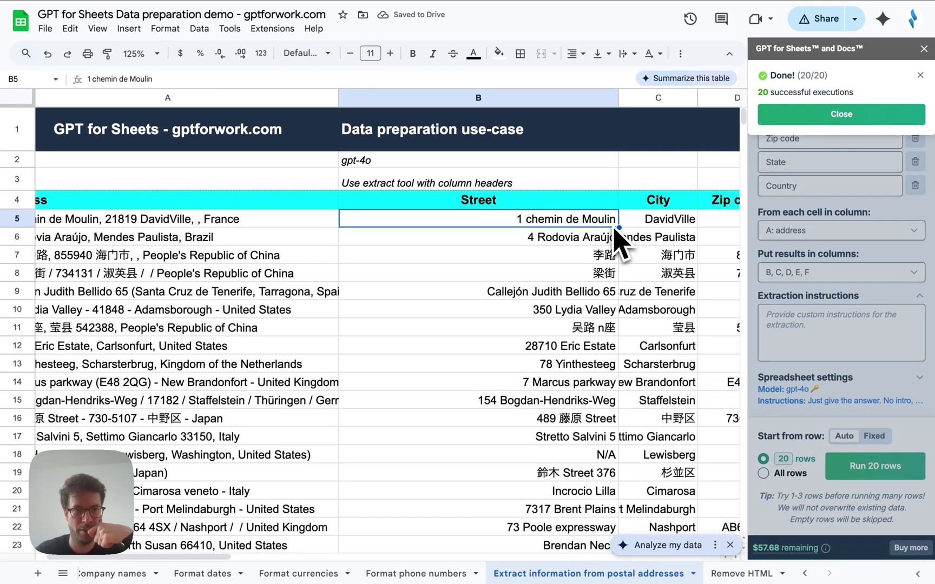
{"action": "scroll", "coordinate": [617, 241], "scroll_direction": "right", "scroll_amount": 6}
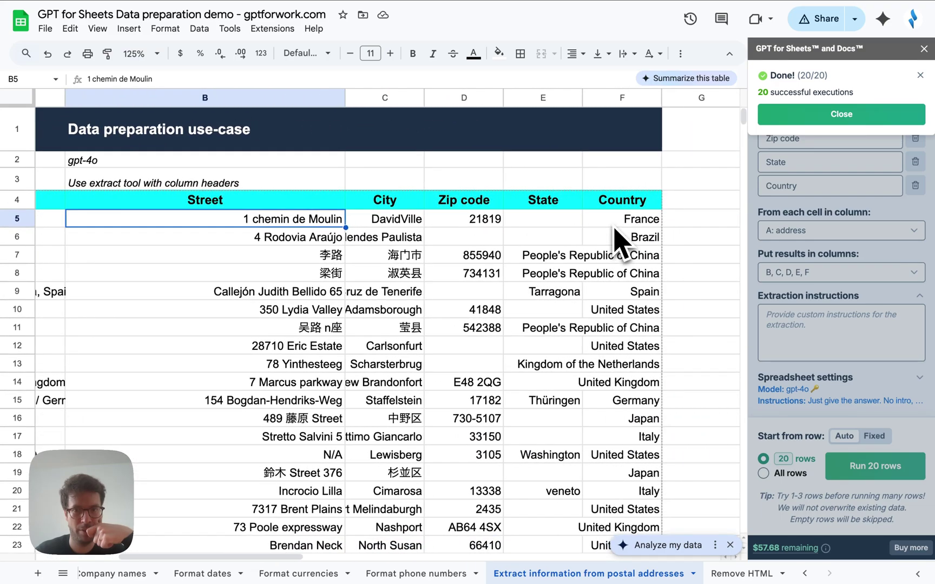
{"action": "scroll", "coordinate": [617, 241], "scroll_direction": "down", "scroll_amount": 5}
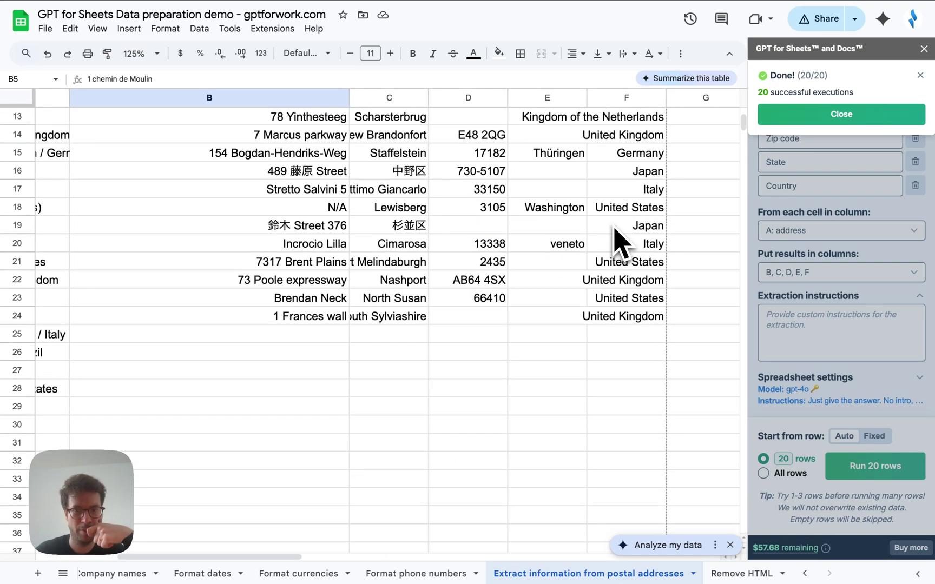
{"action": "scroll", "coordinate": [617, 241], "scroll_direction": "up", "scroll_amount": 5}
{"action": "scroll", "coordinate": [616, 241], "scroll_direction": "left", "scroll_amount": 6}
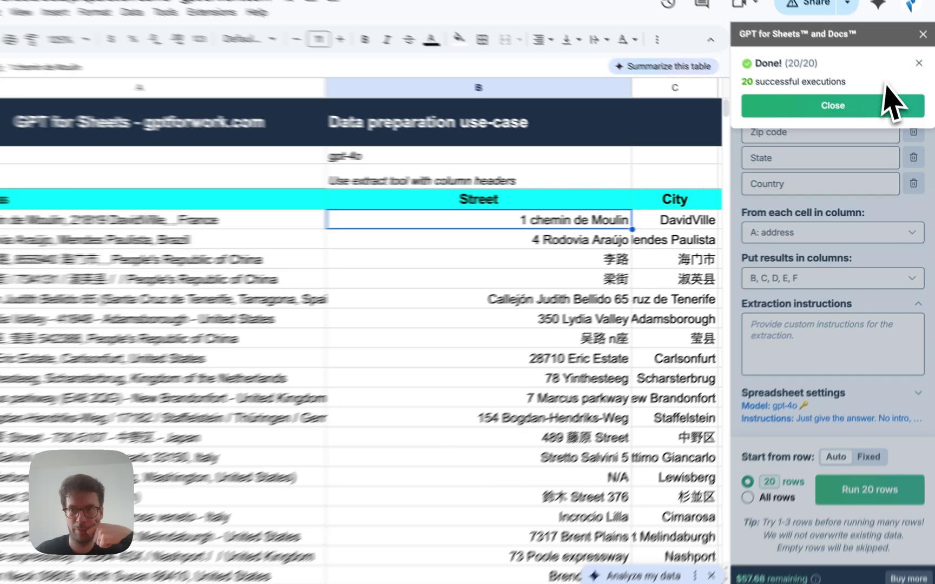
{"action": "left_click", "coordinate": [887, 113]}
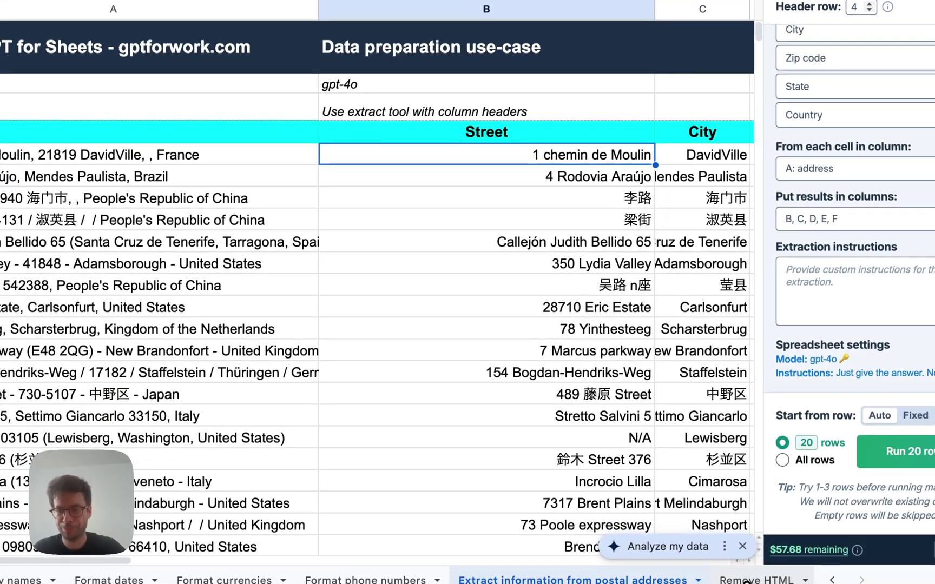
{"action": "left_click", "coordinate": [746, 580]}
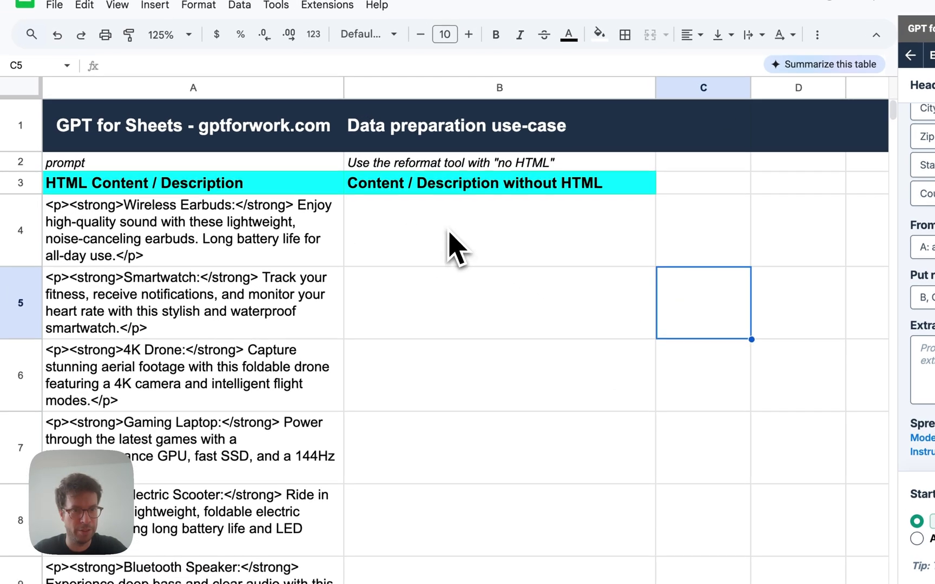
Step: In Reformat, keep column A as source and enter 'plain text, no html' as the target
{"action": "left_click", "coordinate": [313, 165]}
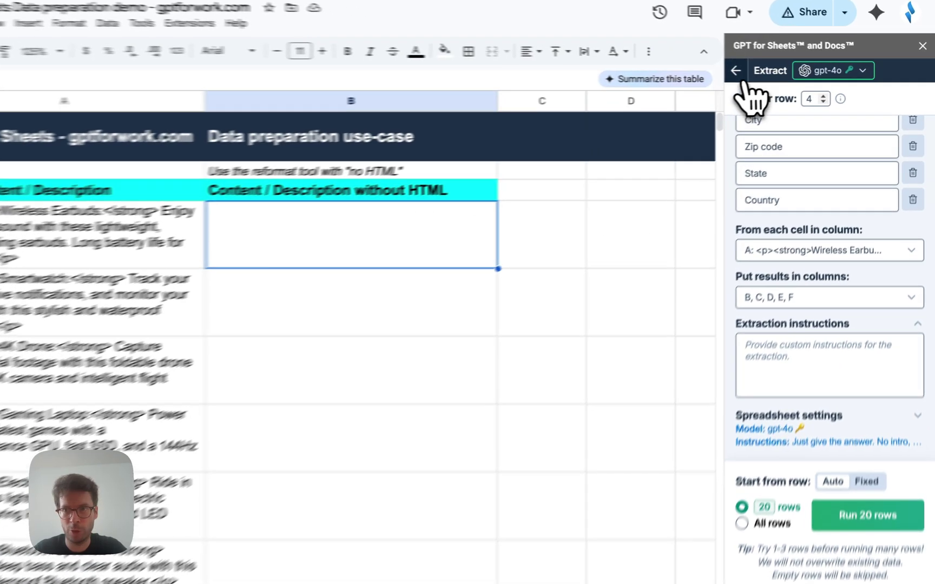
{"action": "left_click", "coordinate": [739, 76]}
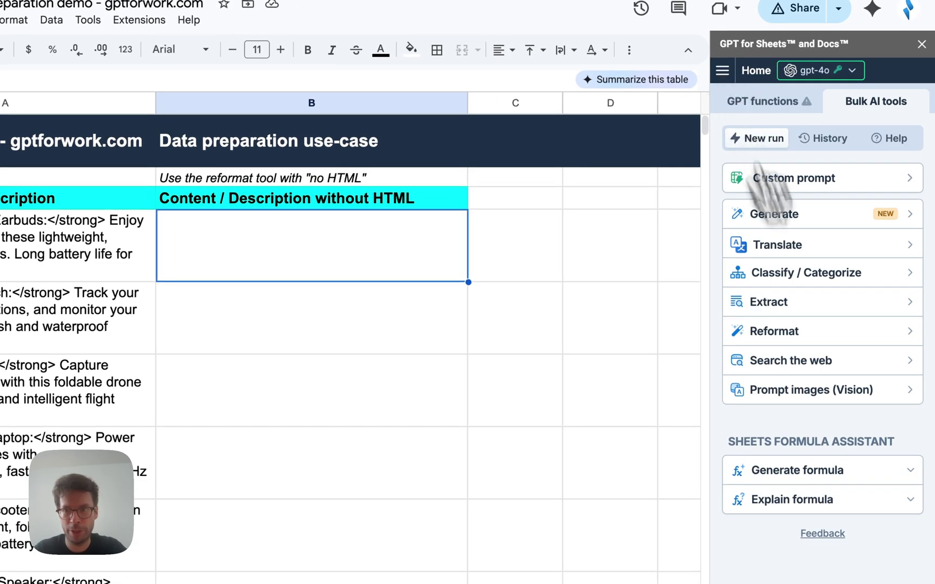
{"action": "left_click", "coordinate": [810, 312]}
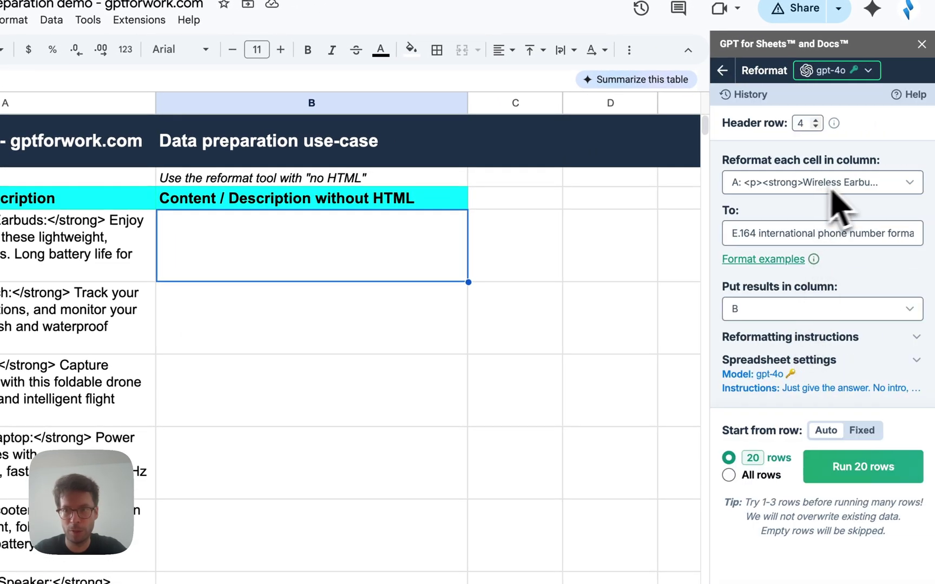
{"action": "left_click", "coordinate": [887, 184]}
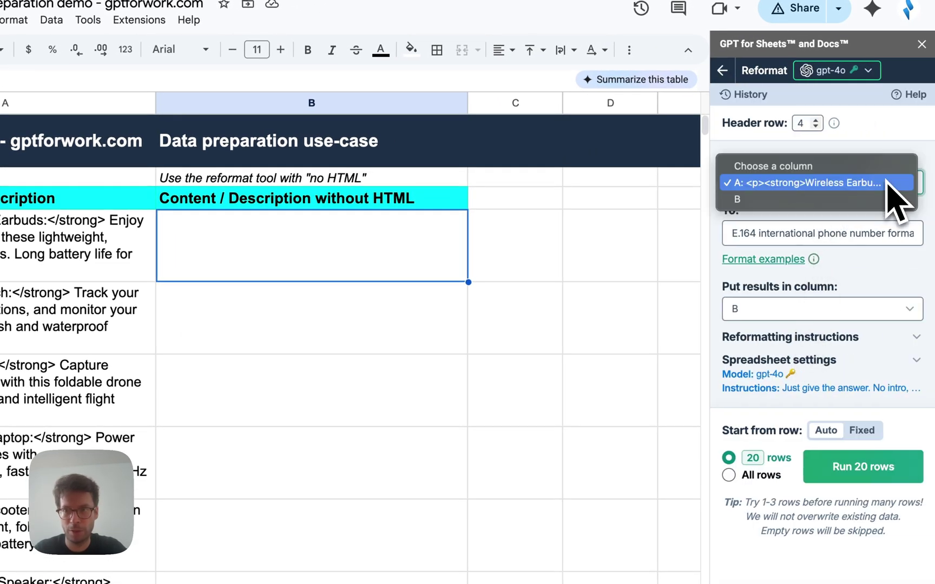
{"action": "left_click", "coordinate": [848, 184]}
{"action": "triple_click", "coordinate": [804, 233]}
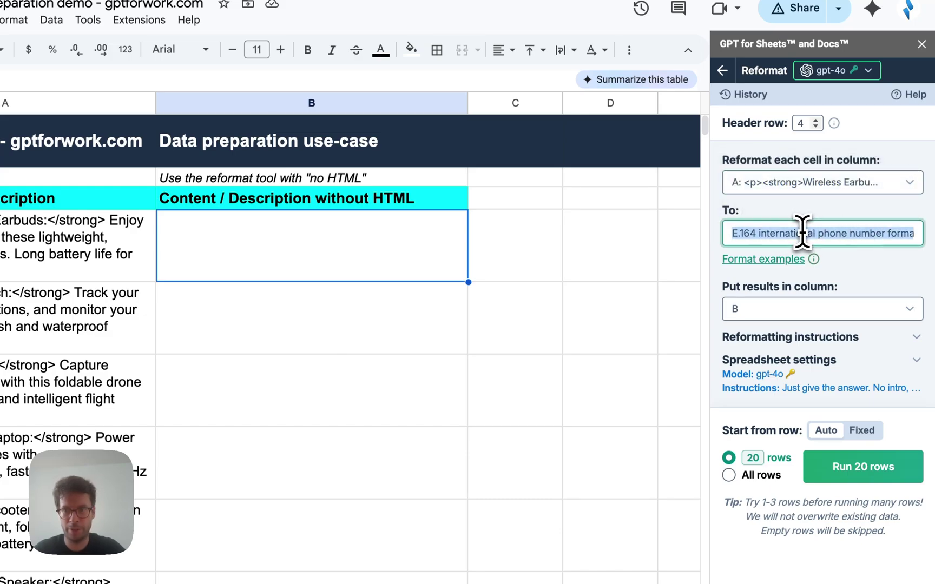
{"action": "key", "text": "BackSpace"}
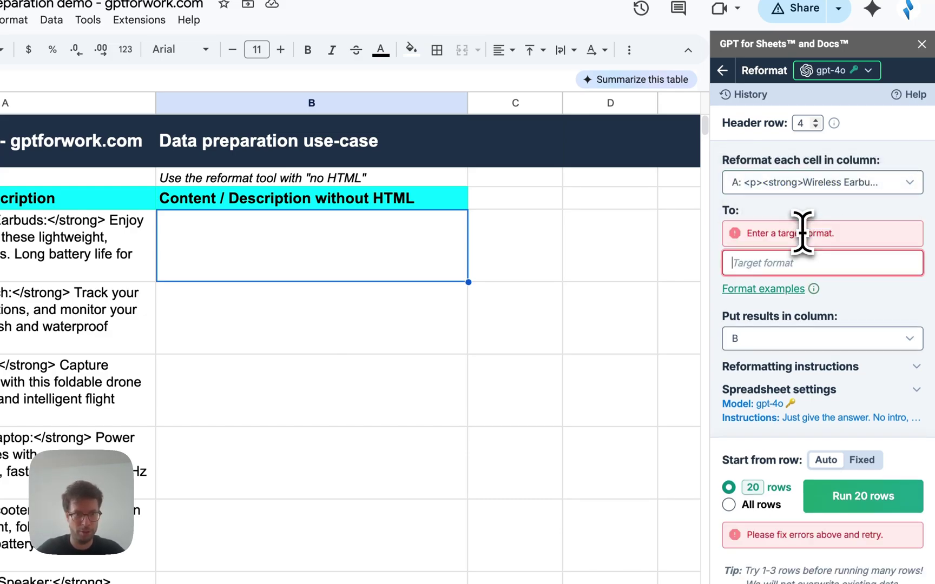
{"action": "type", "text": "no"}
{"action": "key", "text": "BackSpace"}
{"action": "key", "text": "BackSpace"}
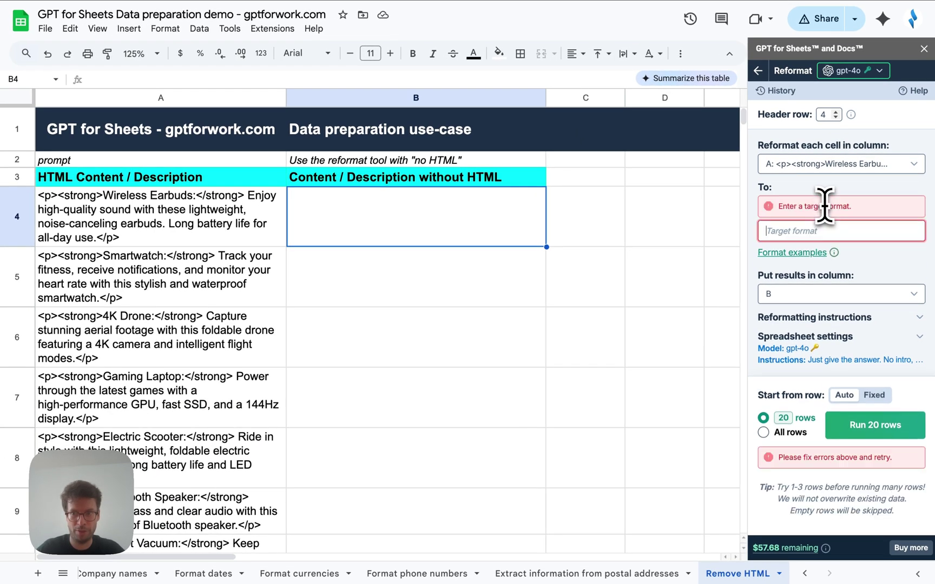
{"action": "type", "text": "plain text, no html"}
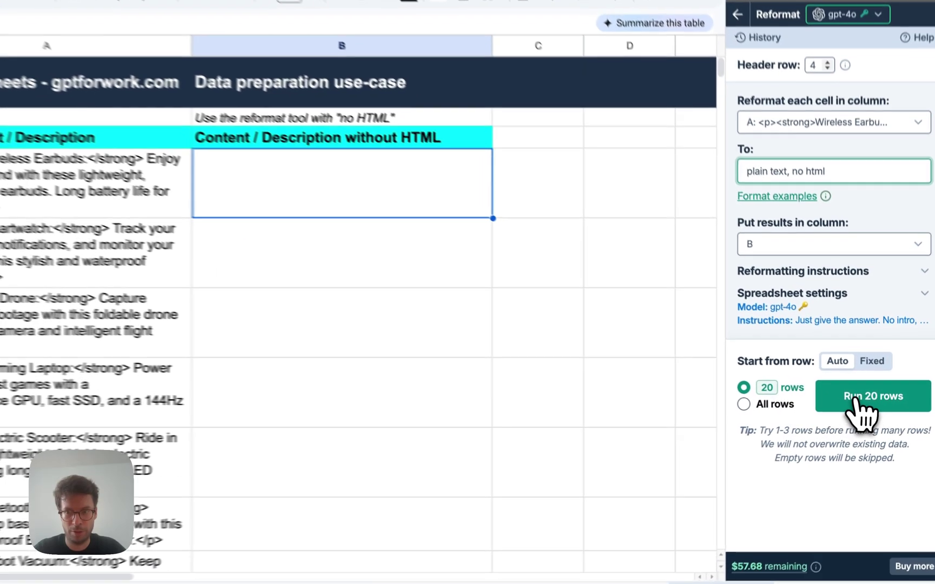
Step: Run the HTML-stripping reformat on 20 rows, filling B5:B24 with clean descriptions like 'Smartwatch: Track your fitness…'
{"action": "left_click", "coordinate": [843, 404]}
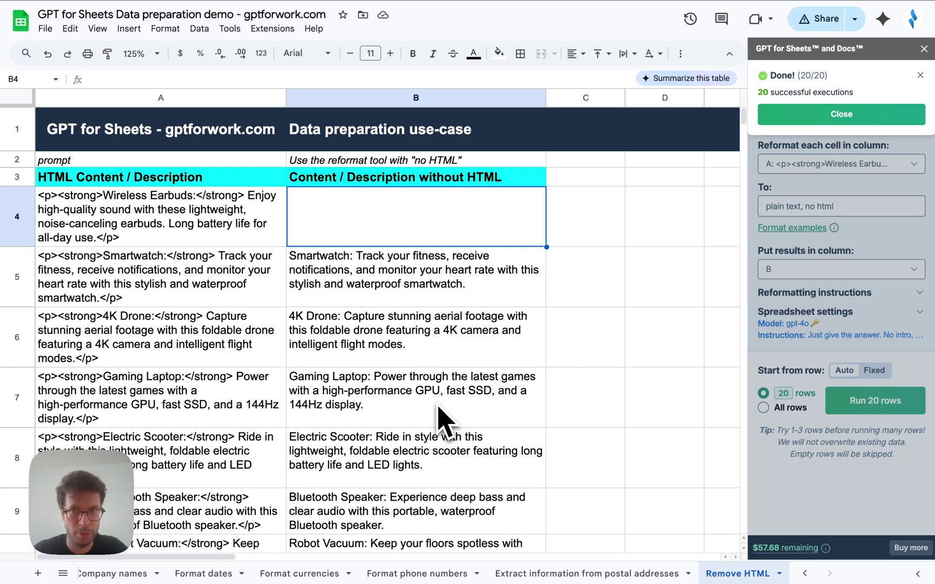
{"action": "scroll", "coordinate": [441, 419], "scroll_direction": "down", "scroll_amount": 1}
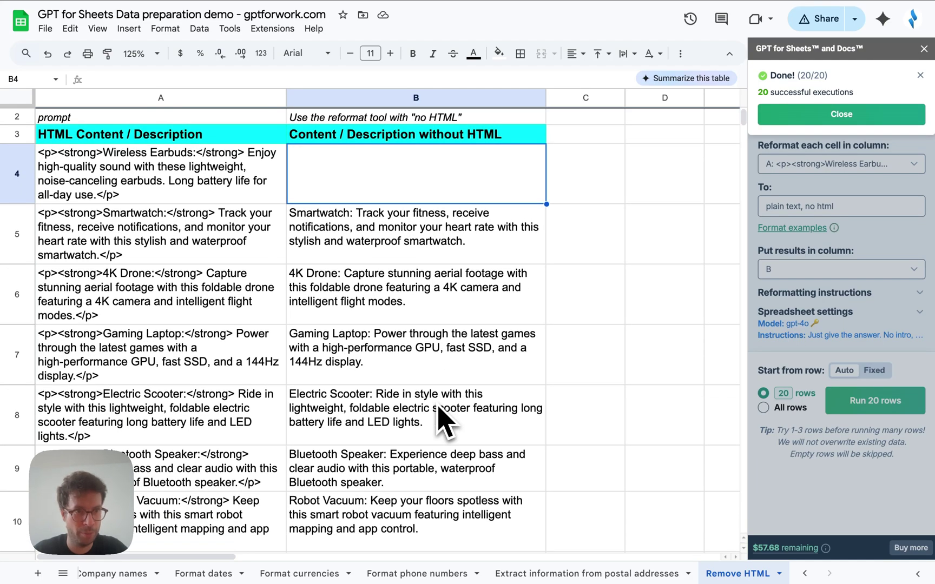
{"action": "scroll", "coordinate": [441, 419], "scroll_direction": "down", "scroll_amount": 10}
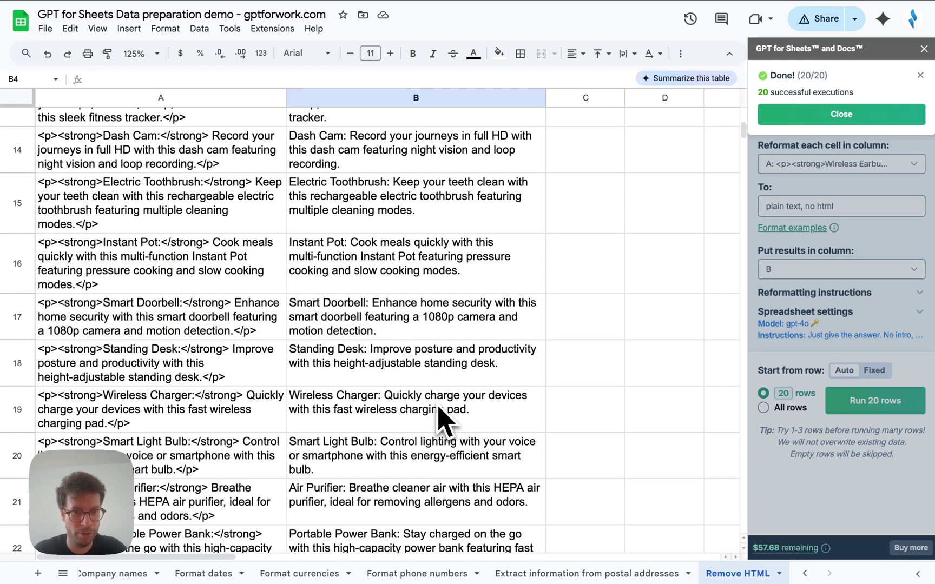
{"action": "scroll", "coordinate": [441, 419], "scroll_direction": "up", "scroll_amount": 12}
{"action": "left_click", "coordinate": [860, 119]}
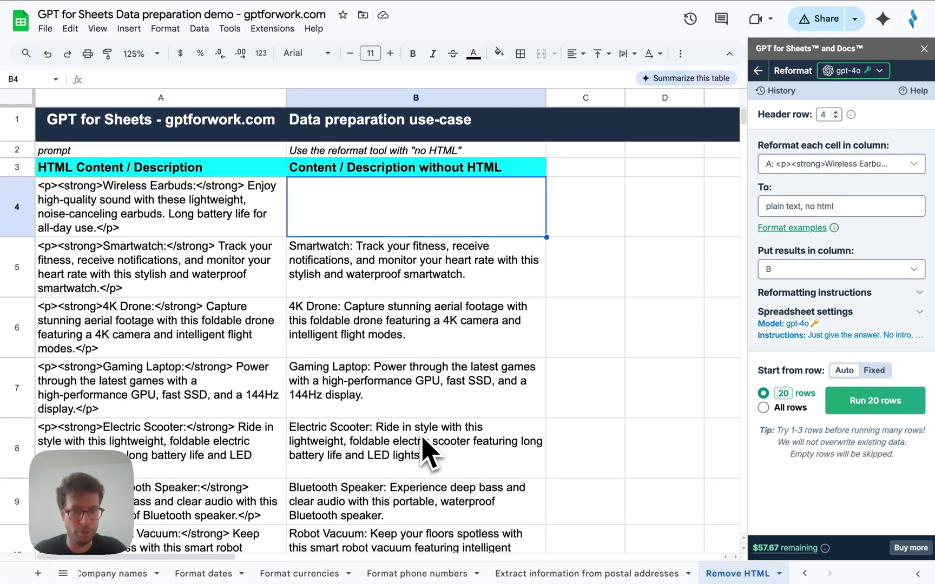
{"action": "scroll", "coordinate": [427, 452], "scroll_direction": "down", "scroll_amount": 15}
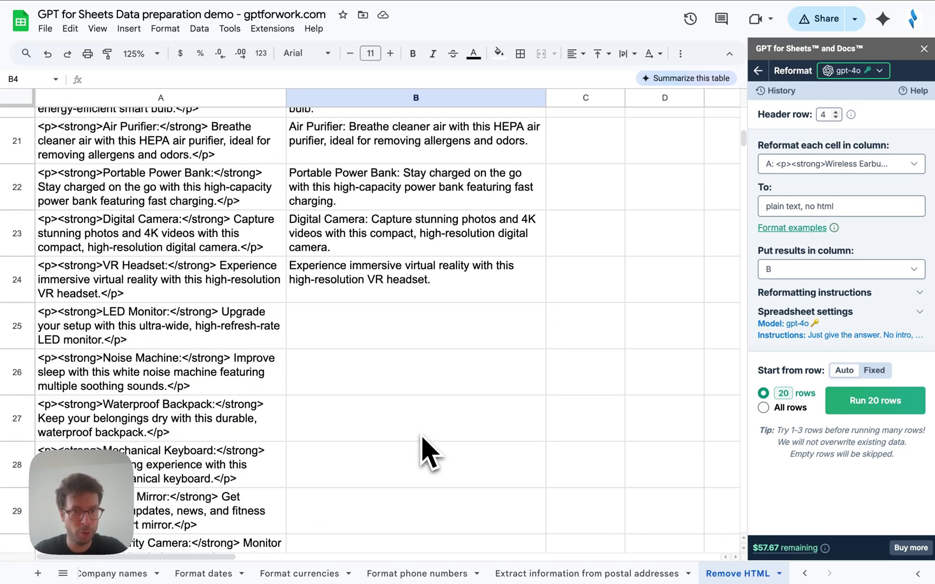
{"action": "scroll", "coordinate": [428, 452], "scroll_direction": "up", "scroll_amount": 15}
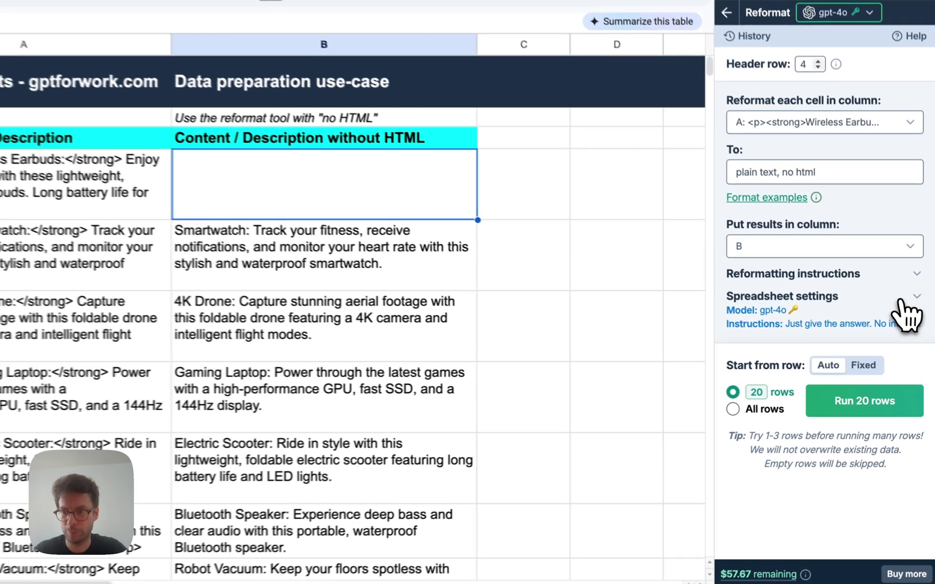
Step: Expand the Reformat sidebar's spreadsheet settings: model gpt-4o, global instructions, creativity 0
{"action": "left_click", "coordinate": [909, 314]}
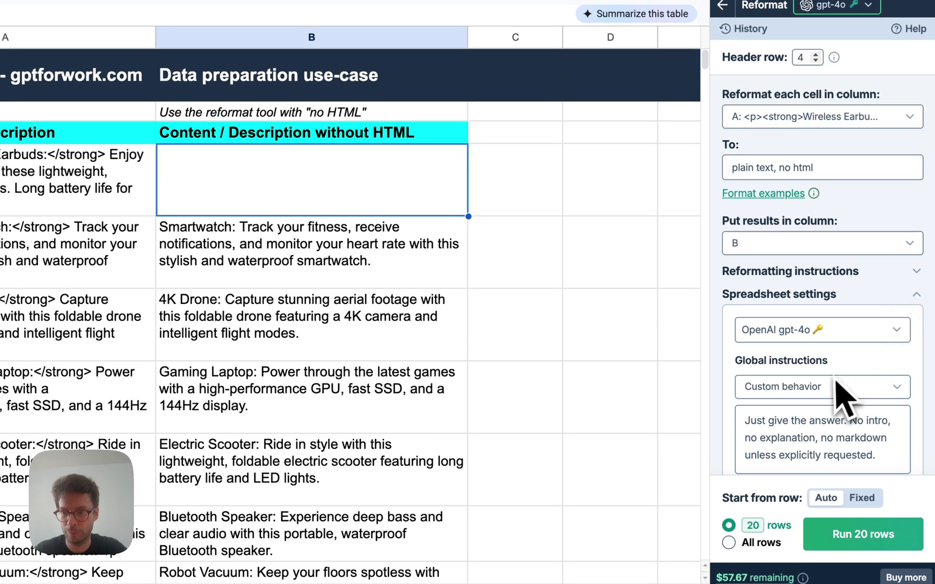
{"action": "scroll", "coordinate": [827, 374], "scroll_direction": "down", "scroll_amount": 3}
{"action": "scroll", "coordinate": [841, 397], "scroll_direction": "up", "scroll_amount": 2}
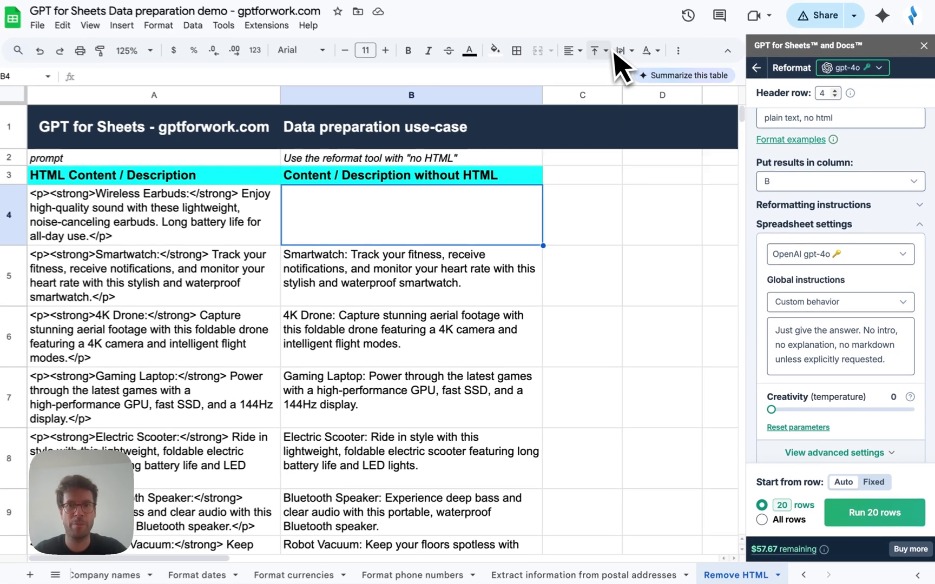